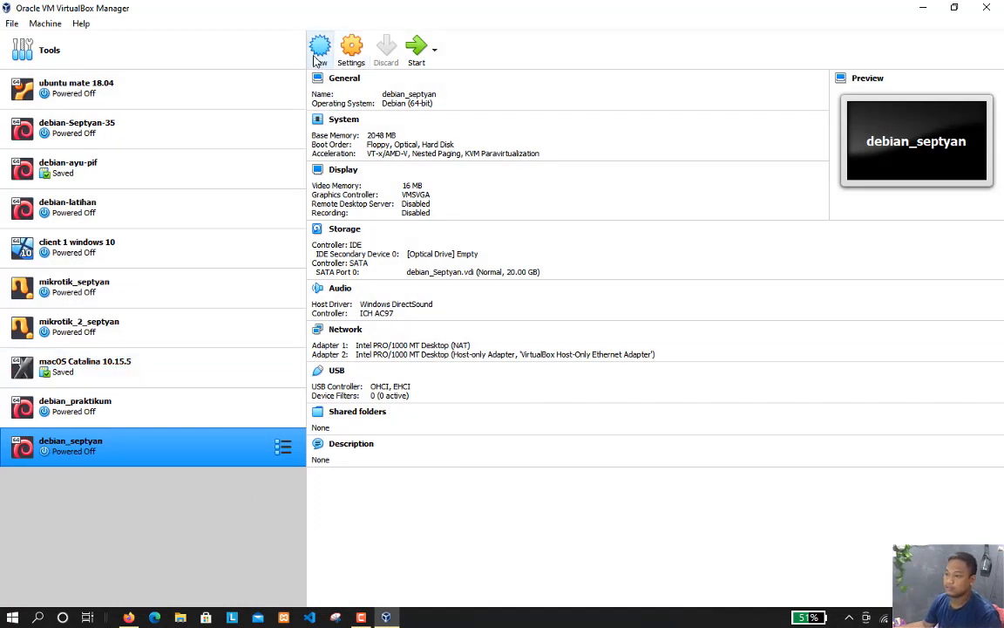
Start a new virtual machine named debian_ajk_septyan with type Linux and version Debian (64-bit)
{"action": "left_click", "coordinate": [319, 48]}
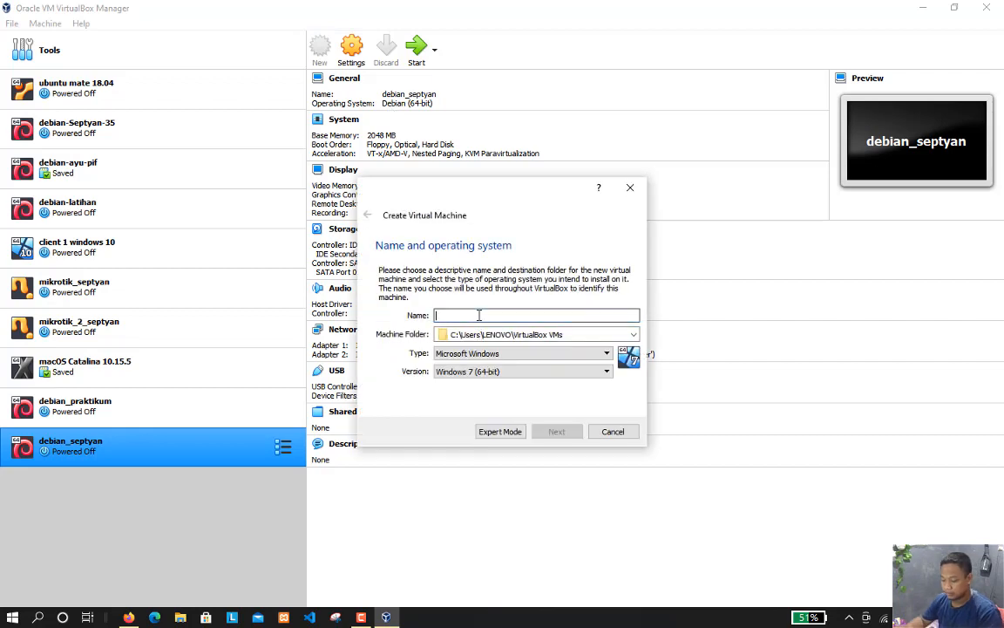
{"action": "type", "text": "debian_ajk_septyan"}
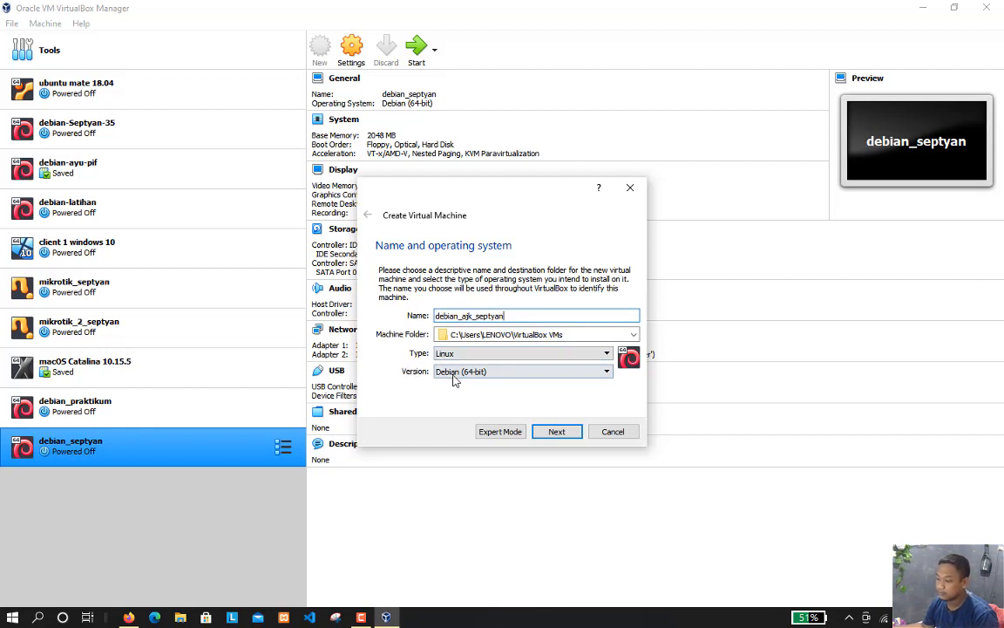
{"action": "left_click", "coordinate": [557, 433]}
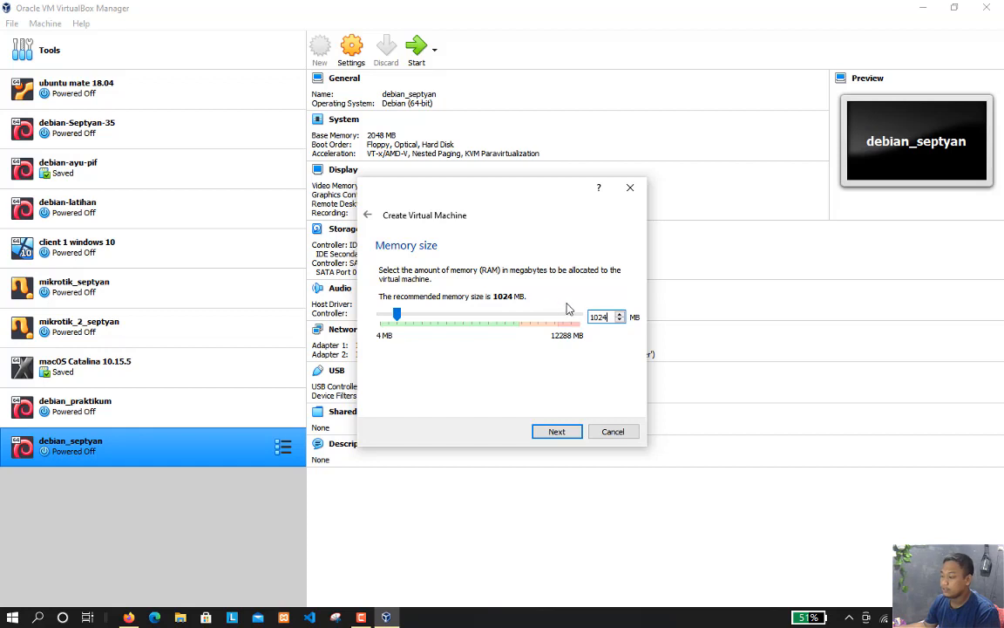
Set the new virtual machine's memory size to 2048 MB
{"action": "key", "text": "BackSpace"}
{"action": "key", "text": "BackSpace"}
{"action": "key", "text": "BackSpace"}
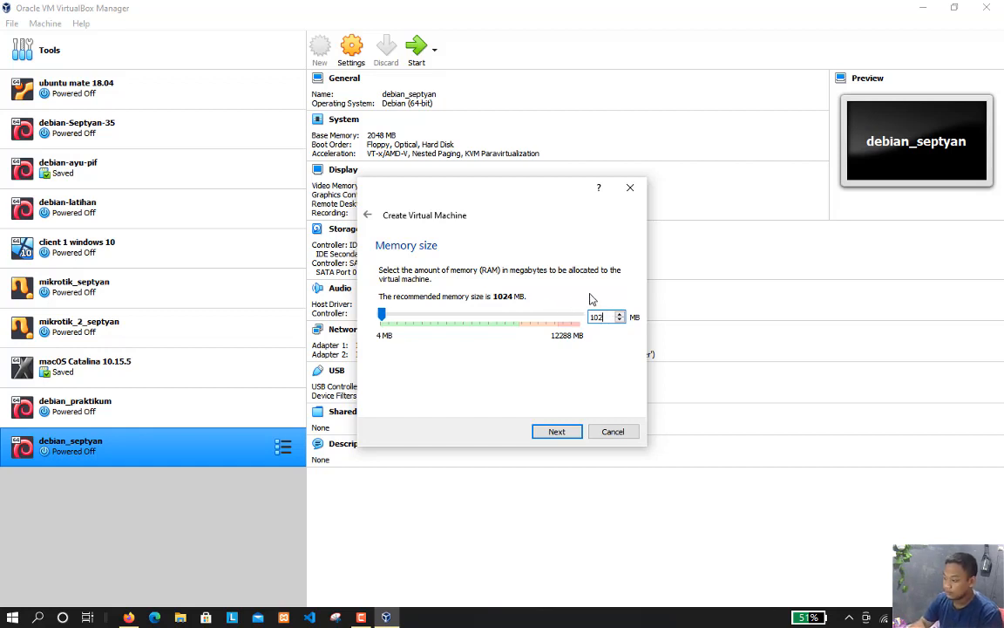
{"action": "type", "text": "20"}
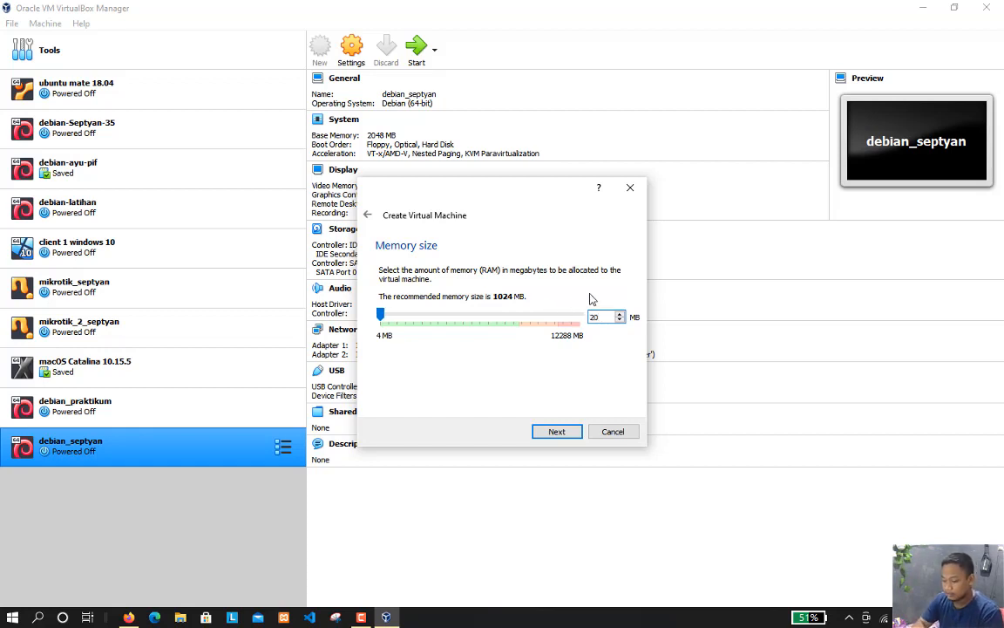
{"action": "type", "text": "48"}
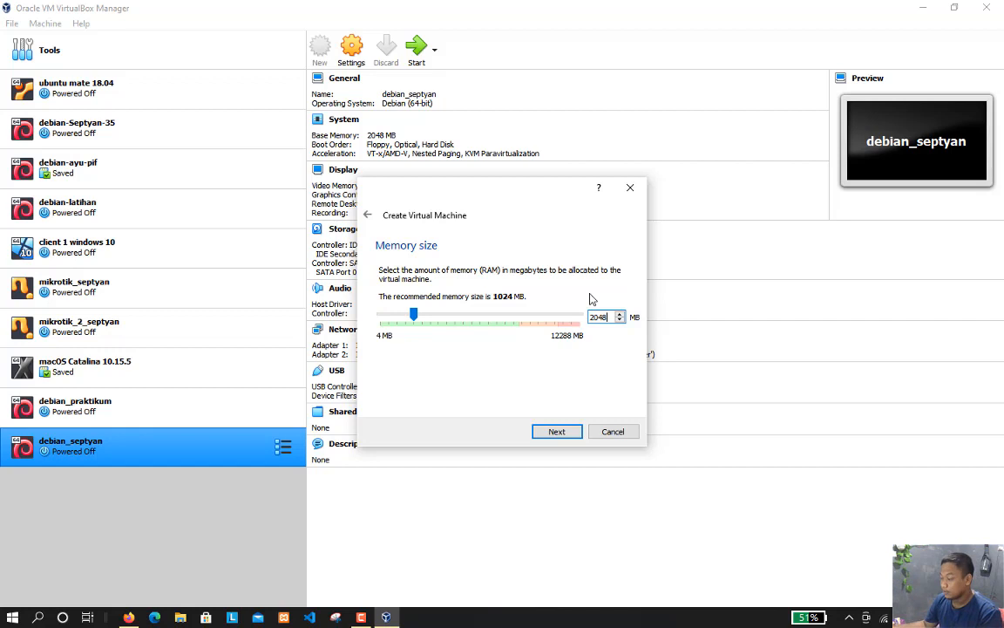
{"action": "left_click", "coordinate": [558, 431]}
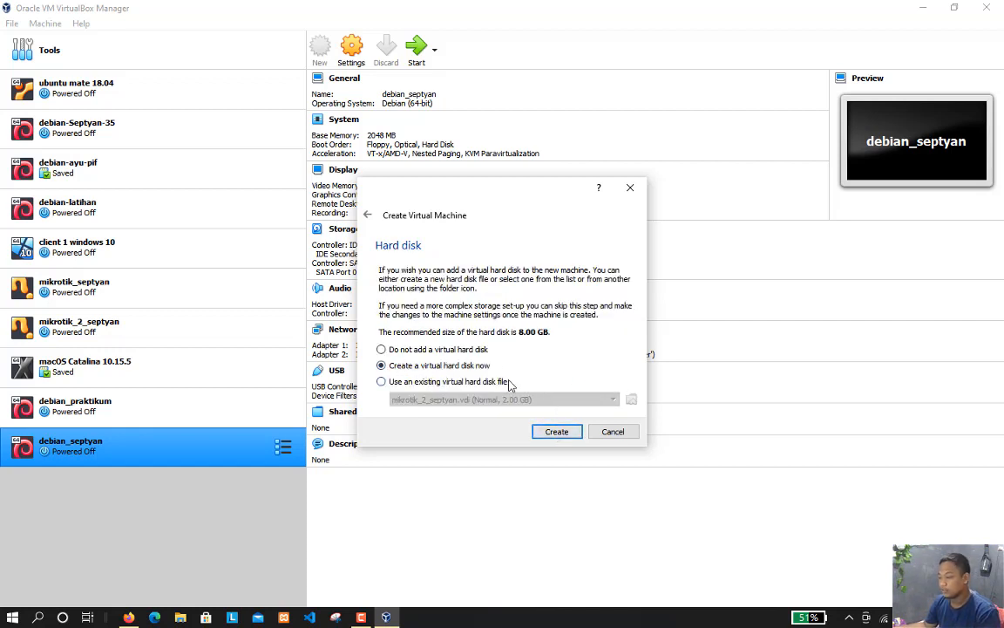
Create a dynamically allocated VDI virtual hard disk of 20 GB for the new machine
{"action": "left_click", "coordinate": [558, 433]}
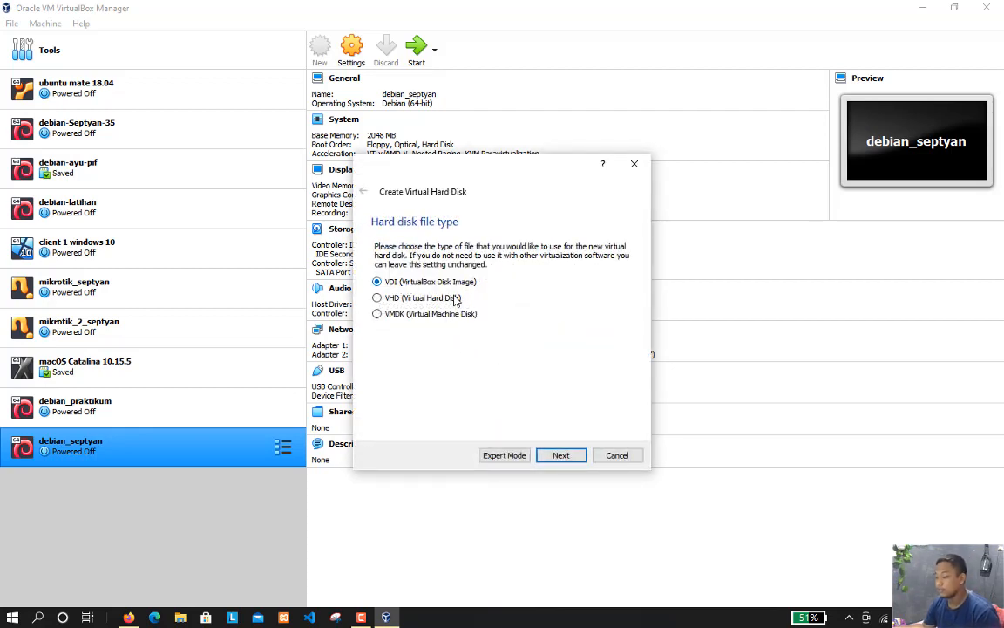
{"action": "left_click", "coordinate": [563, 456]}
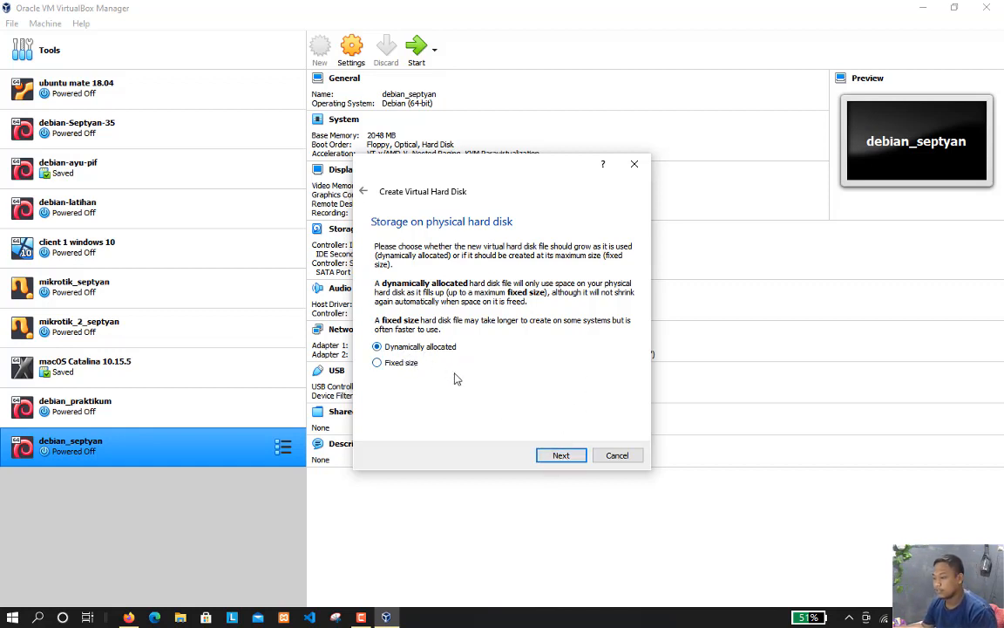
{"action": "left_click", "coordinate": [567, 456]}
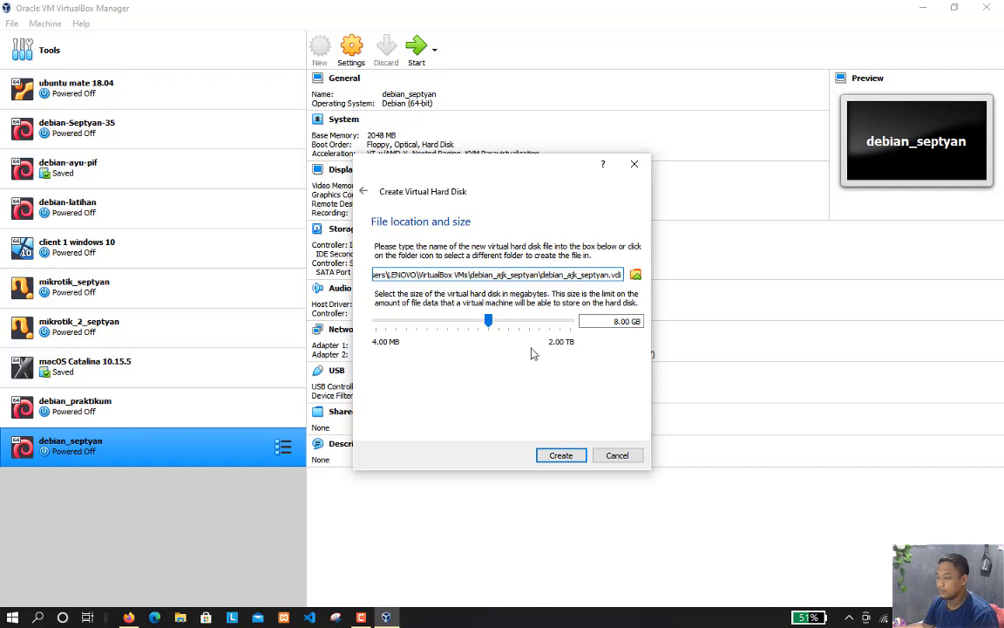
{"action": "left_click", "coordinate": [603, 320]}
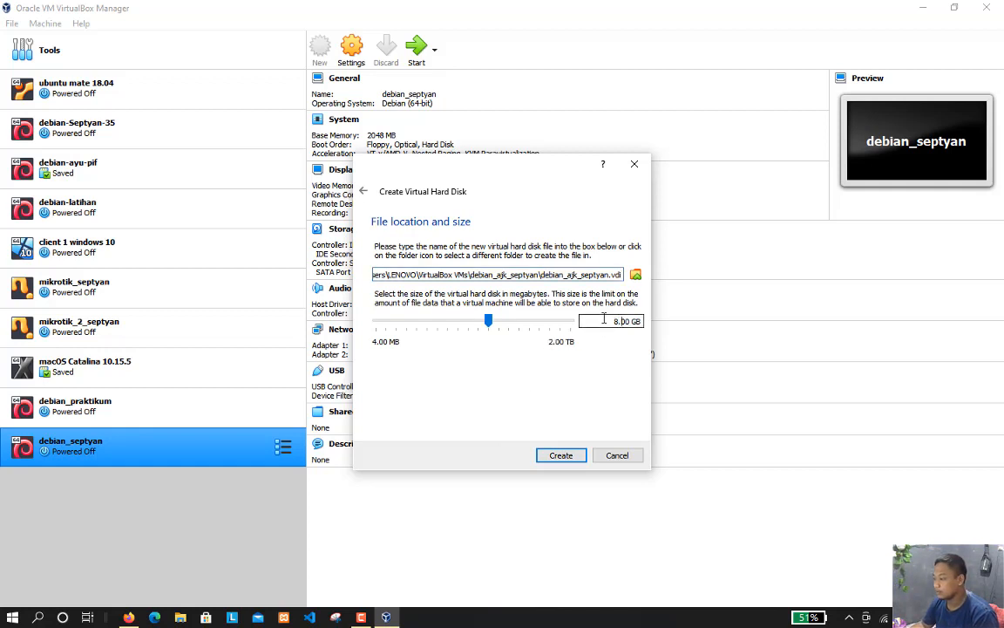
{"action": "key", "text": "BackSpace"}
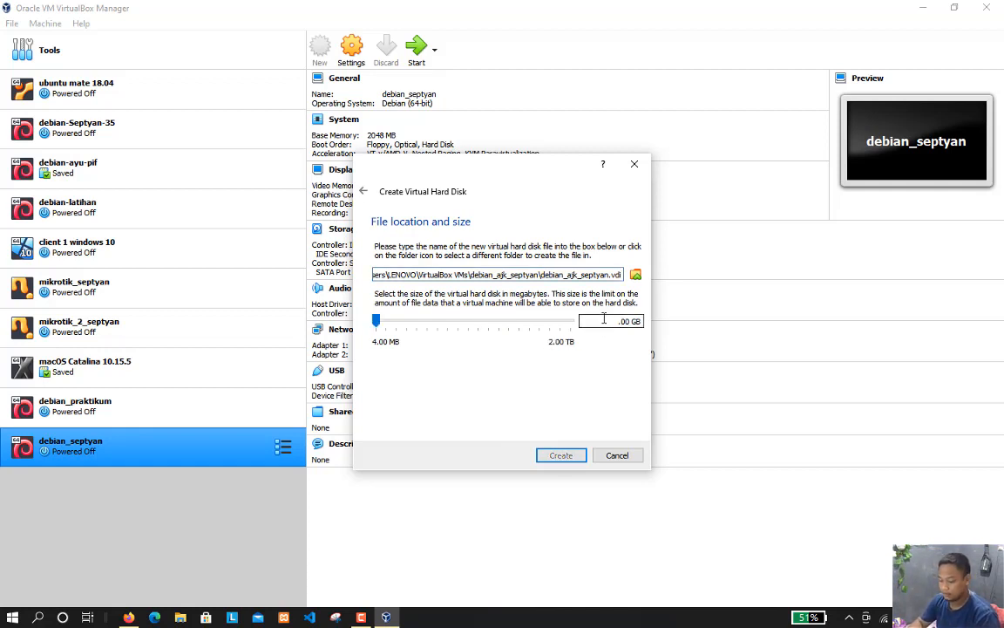
{"action": "type", "text": "20"}
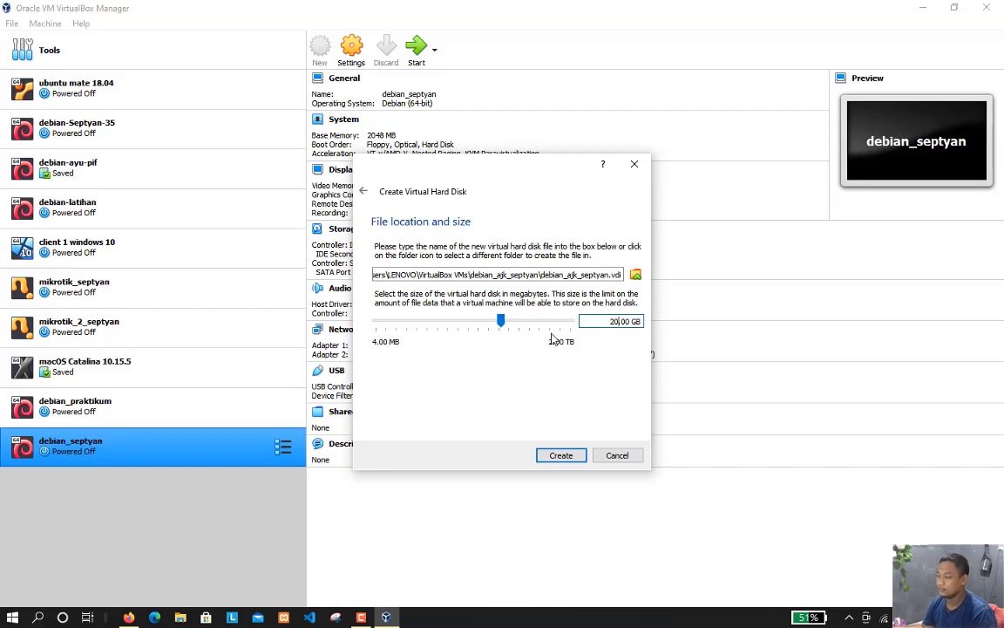
{"action": "left_click", "coordinate": [562, 457]}
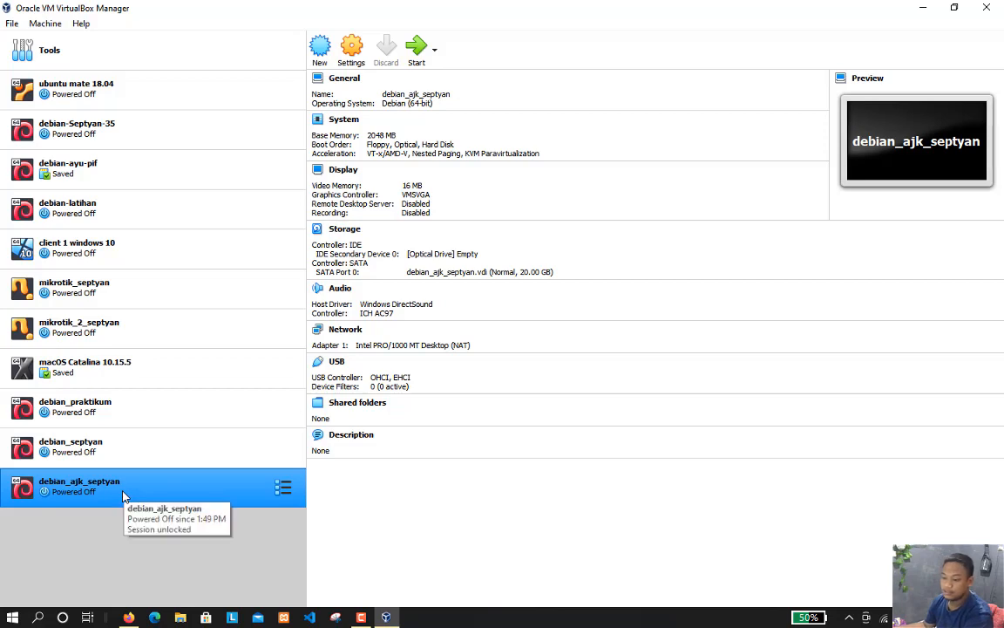
Open the storage settings of debian_ajk_septyan and select the empty optical drive on the IDE controller
{"action": "left_click", "coordinate": [353, 52]}
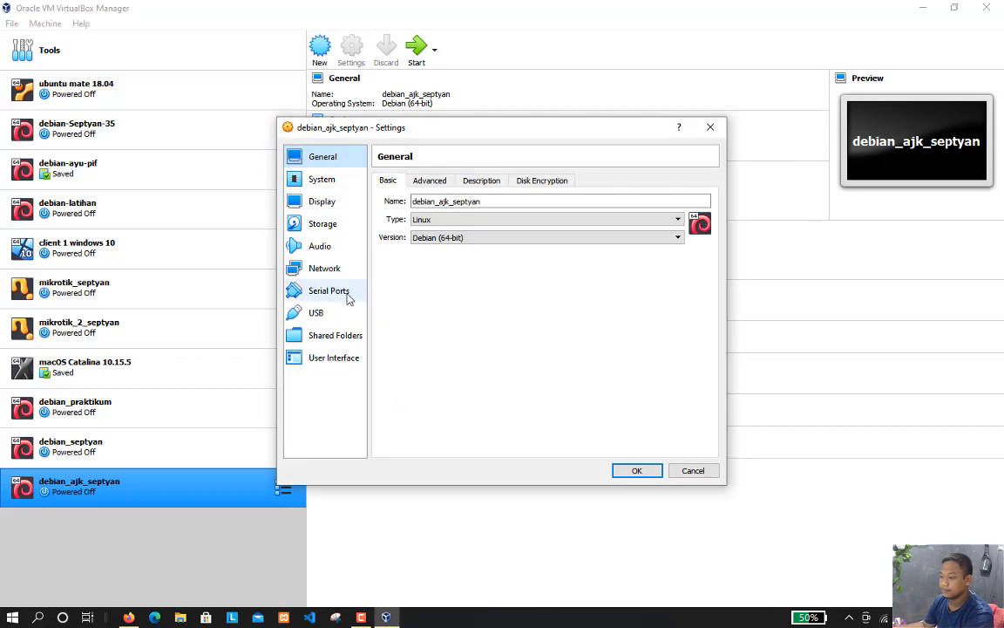
{"action": "left_click", "coordinate": [319, 224]}
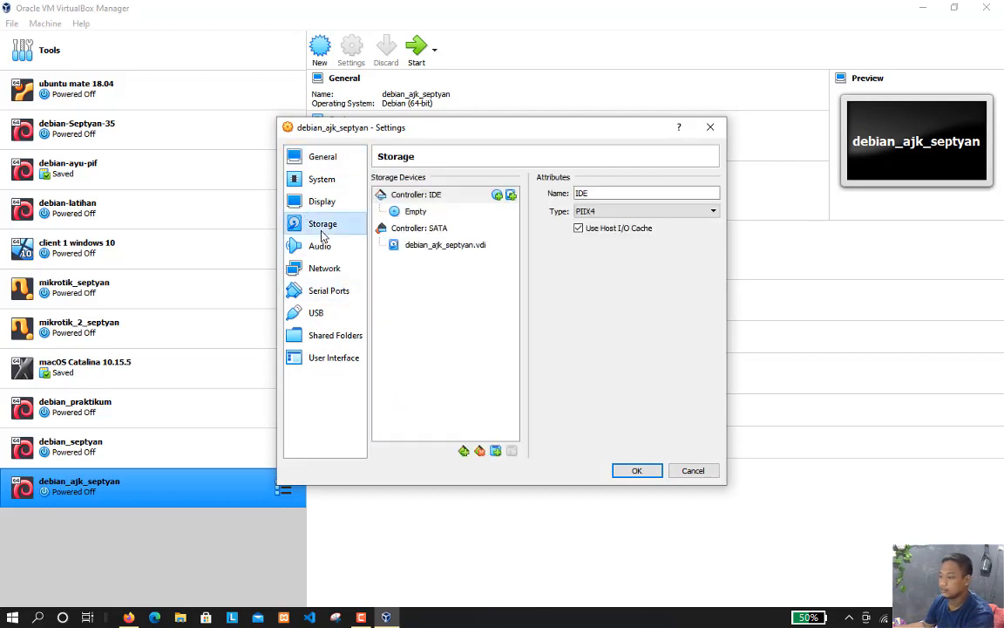
{"action": "left_click", "coordinate": [416, 215]}
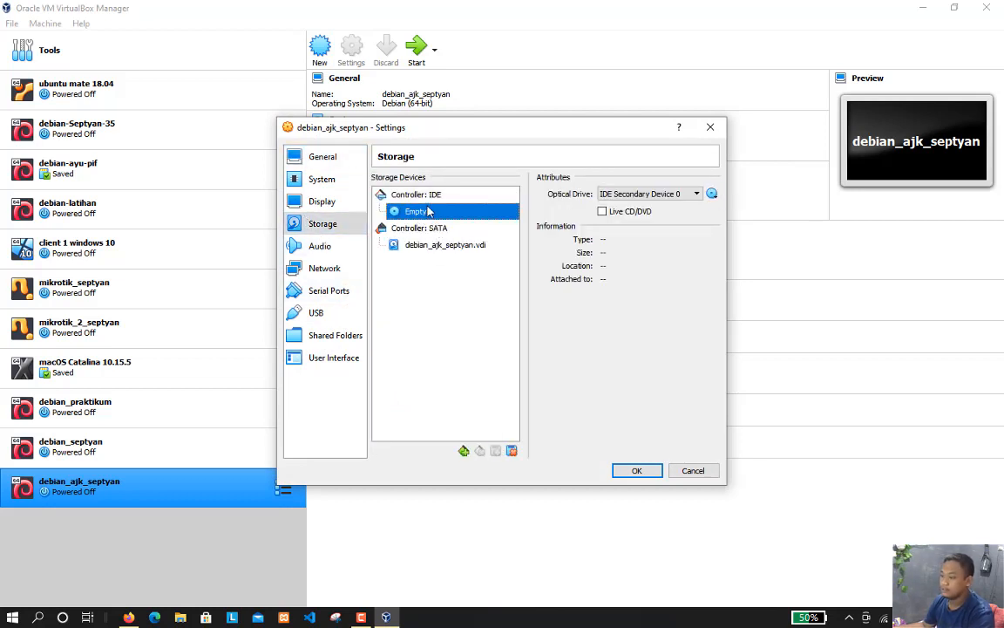
{"action": "left_click", "coordinate": [713, 194]}
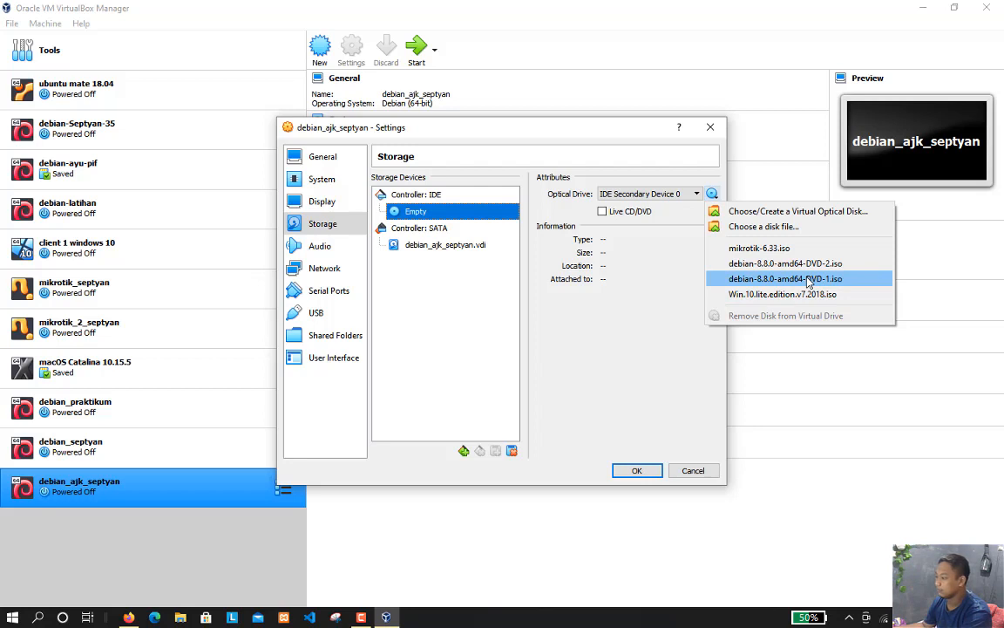
{"action": "left_click", "coordinate": [762, 227]}
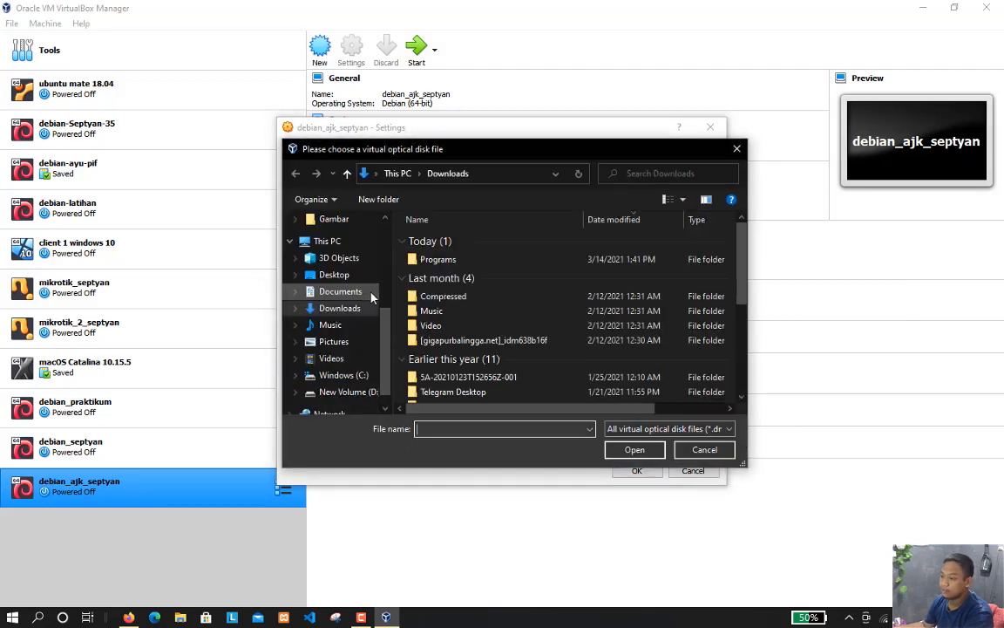
{"action": "scroll", "coordinate": [515, 327], "scroll_direction": "down", "scroll_amount": 4}
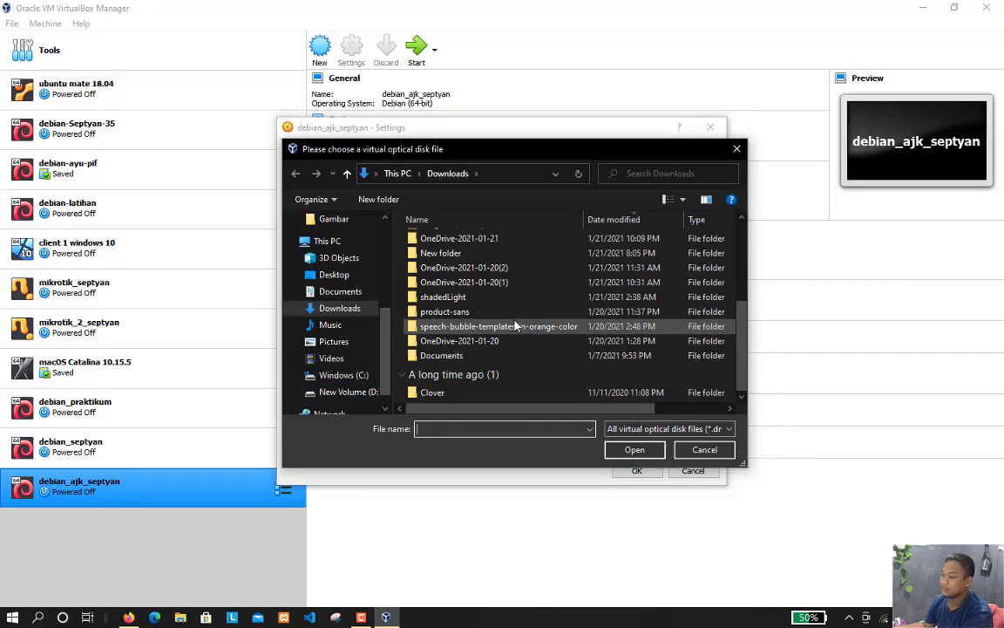
{"action": "scroll", "coordinate": [470, 340], "scroll_direction": "up", "scroll_amount": 5}
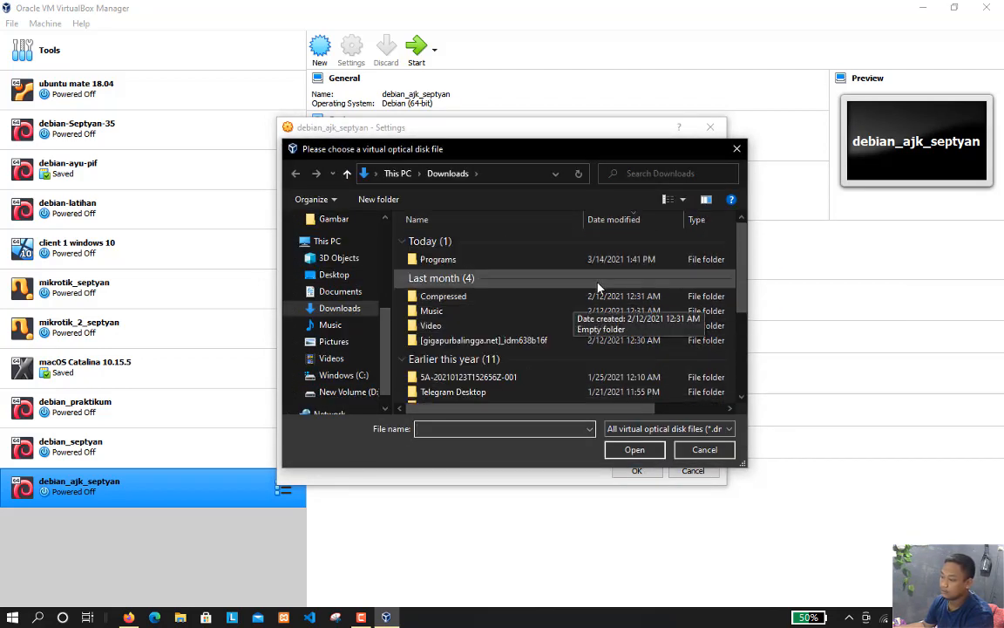
{"action": "left_click", "coordinate": [738, 149]}
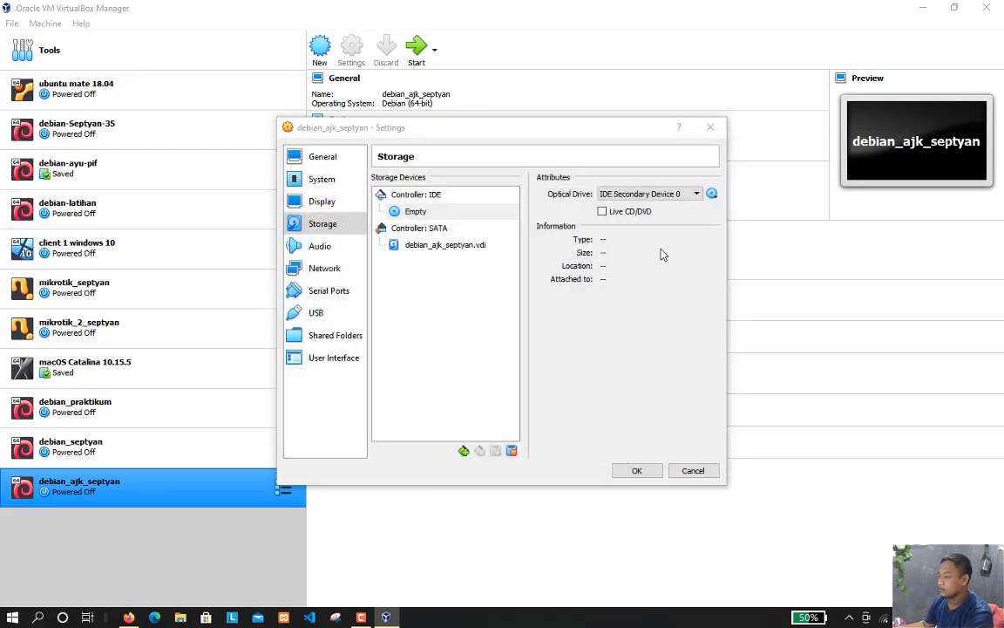
Load the debian-8.8.0-amd64-DVD-1.iso image into the empty IDE optical drive
{"action": "left_click", "coordinate": [712, 194]}
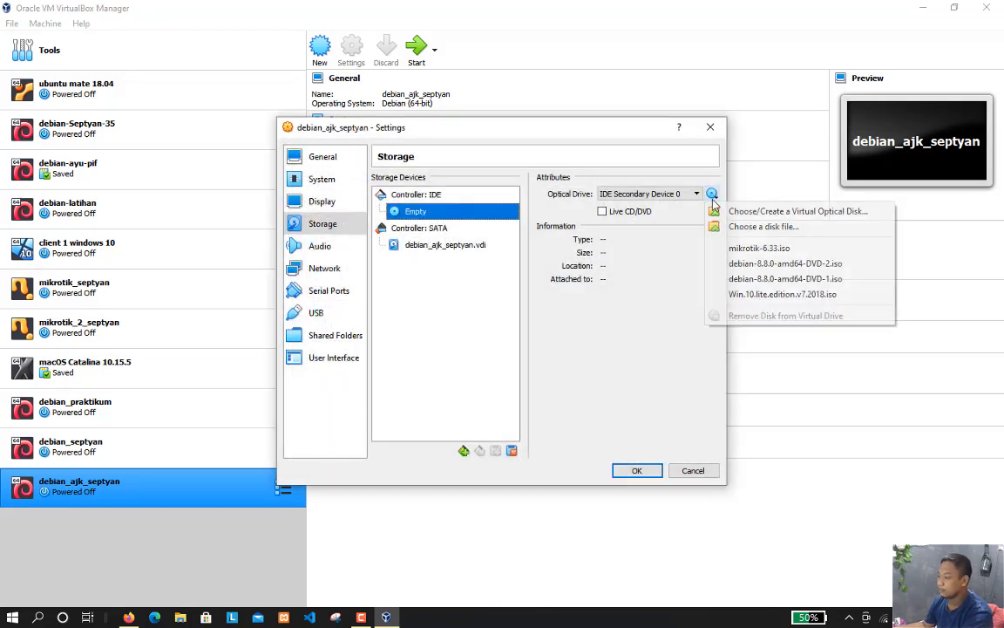
{"action": "left_click", "coordinate": [772, 280]}
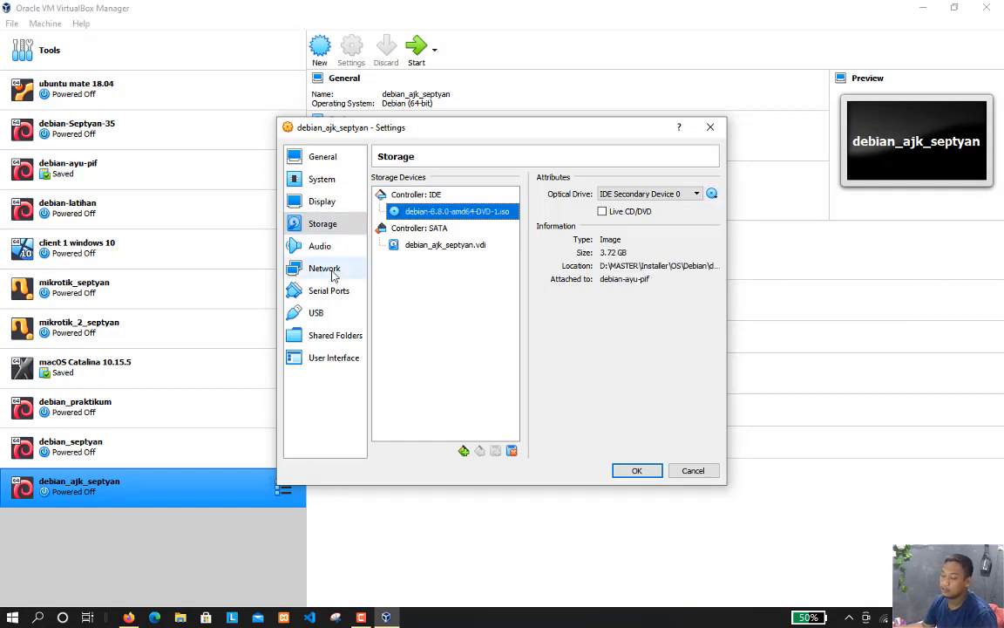
Disconnect the virtual cable of network Adapter 1 in its advanced settings and save the machine's settings
{"action": "left_click", "coordinate": [318, 270]}
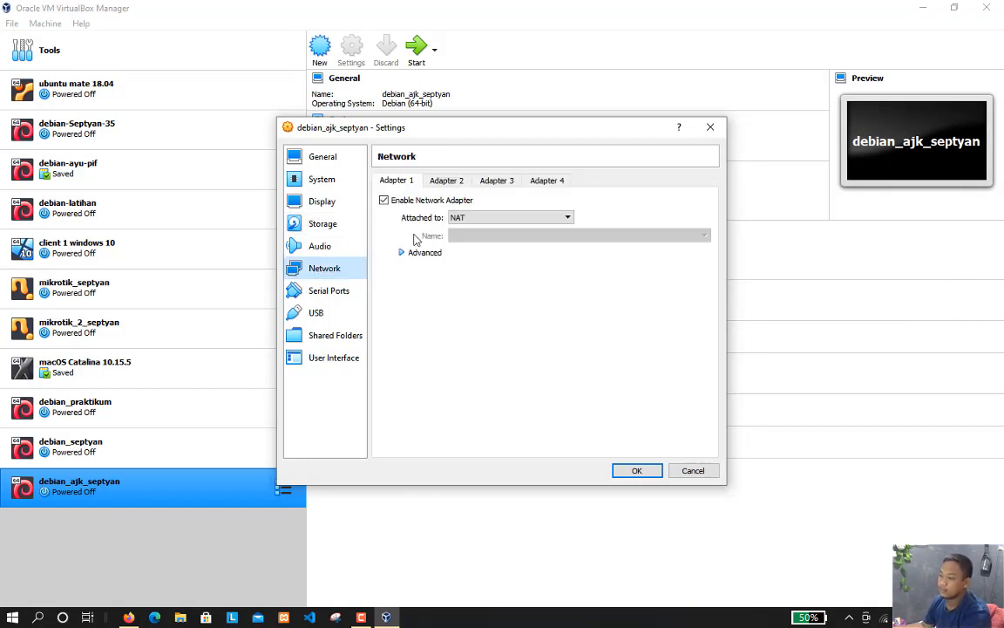
{"action": "left_click", "coordinate": [443, 180]}
{"action": "left_click", "coordinate": [402, 185]}
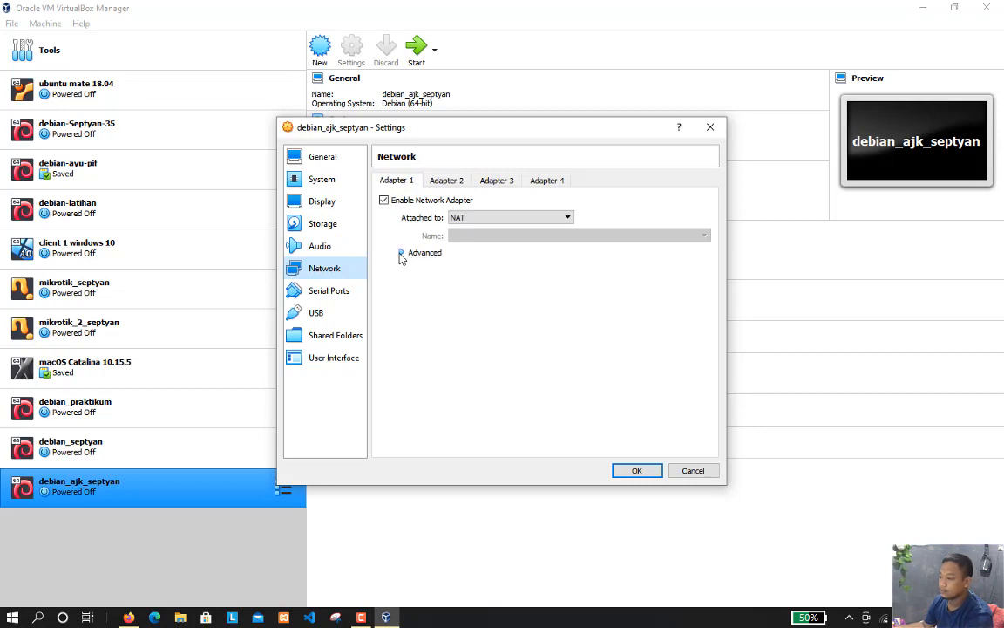
{"action": "left_click", "coordinate": [422, 252]}
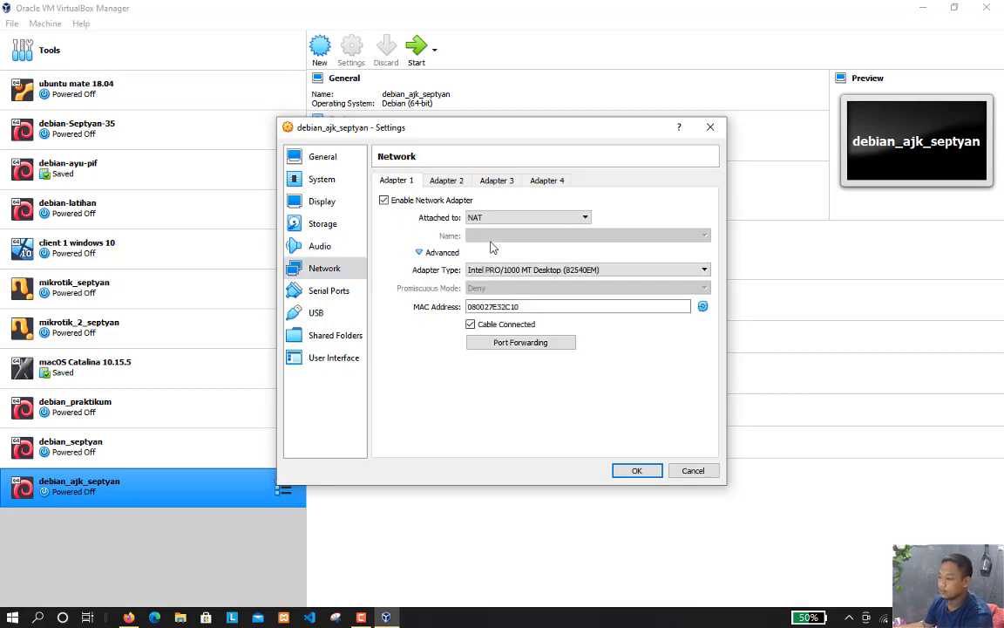
{"action": "left_click", "coordinate": [470, 325]}
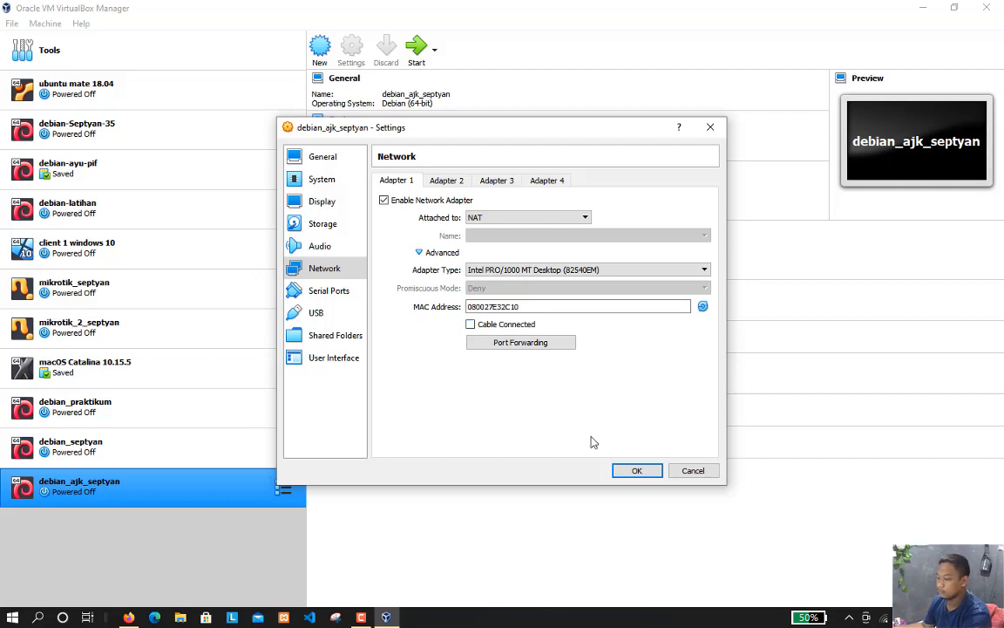
{"action": "left_click", "coordinate": [637, 471]}
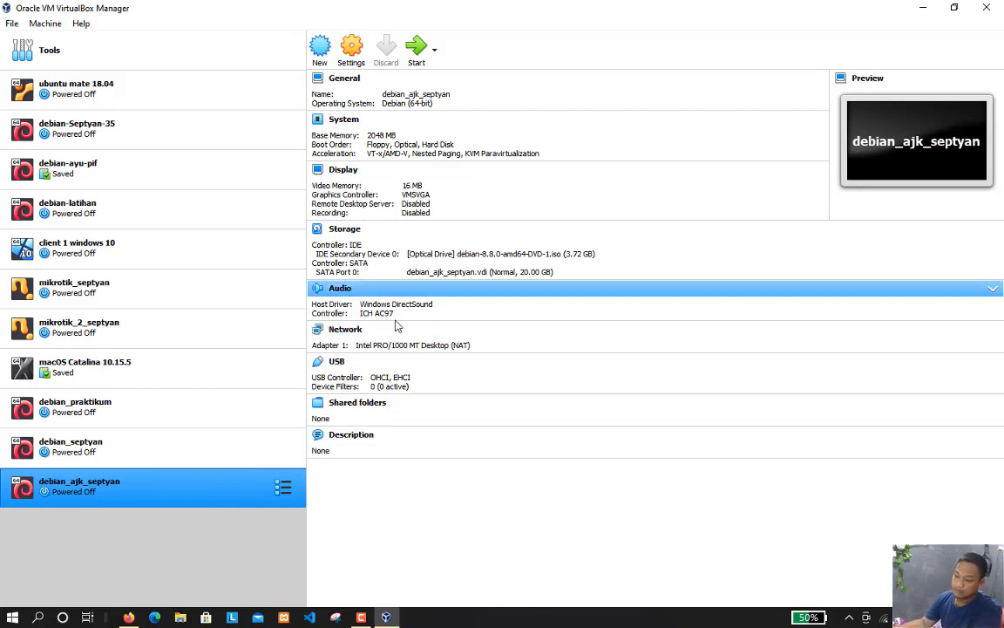
Start the debian_ajk_septyan machine with debian-8.8.0-amd64-DVD-1.iso as the start-up disk
{"action": "left_click", "coordinate": [416, 50]}
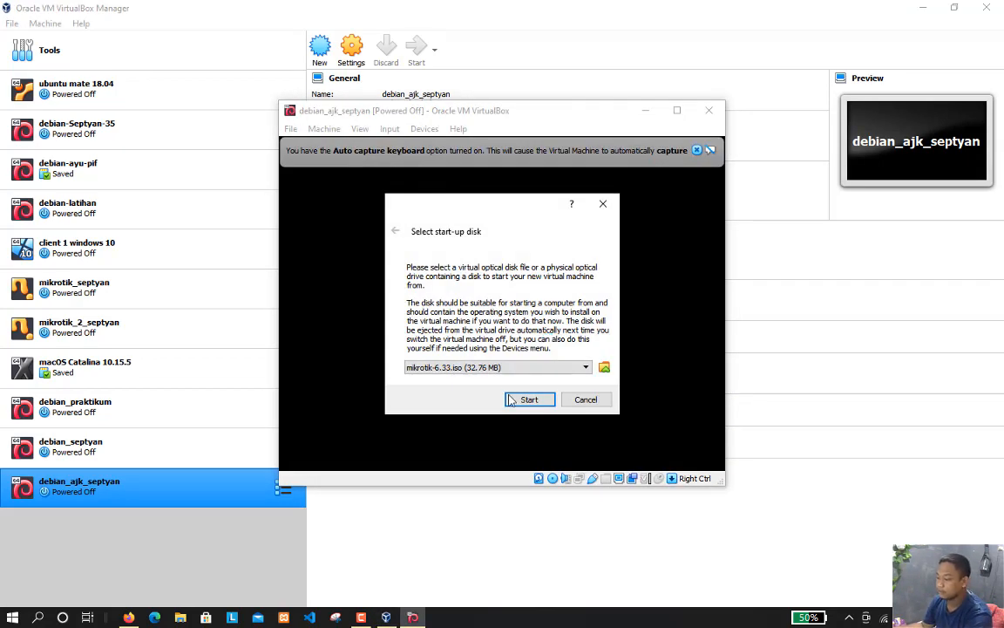
{"action": "left_click", "coordinate": [557, 370]}
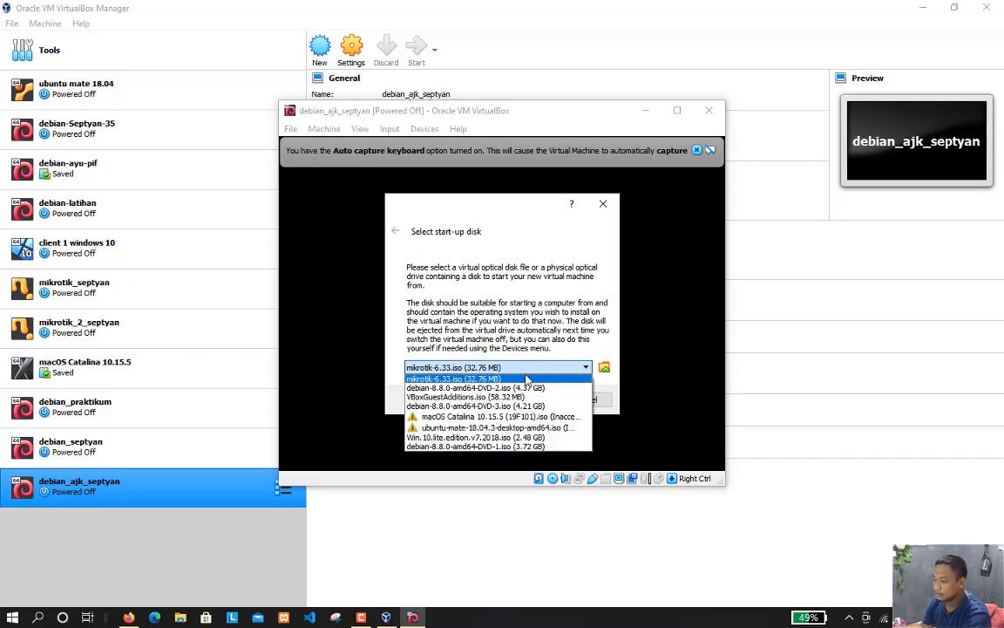
{"action": "left_click", "coordinate": [490, 446]}
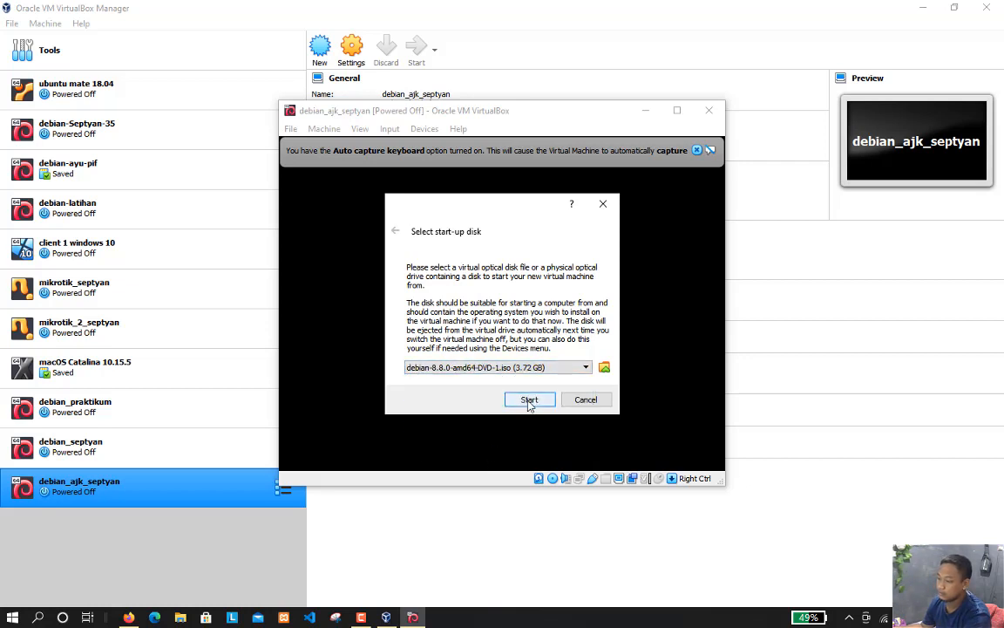
{"action": "left_click", "coordinate": [529, 400]}
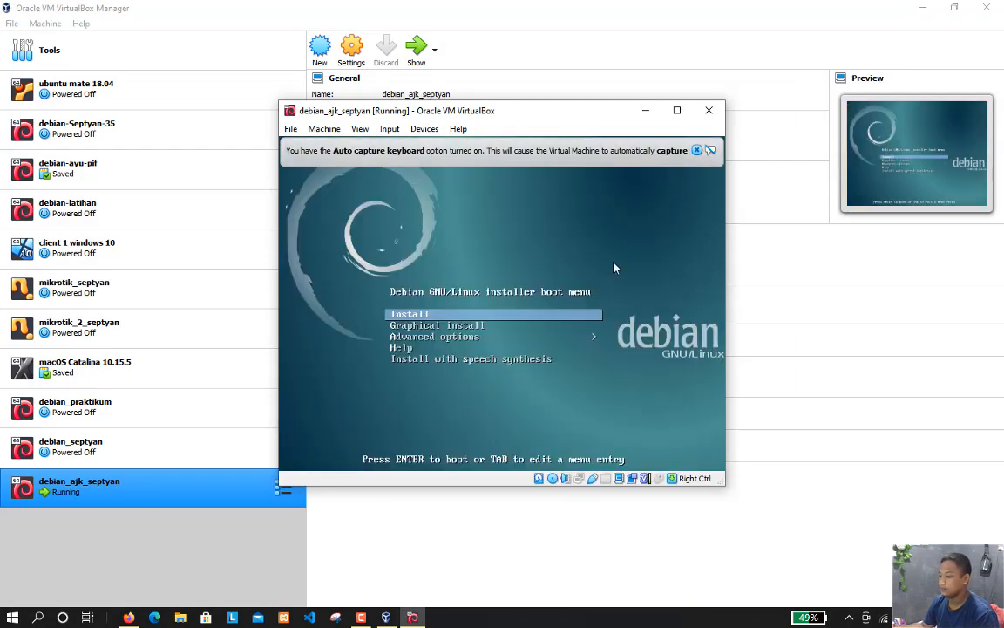
Enlarge the running virtual machine's window so that it covers most of the screen
{"action": "left_click_drag", "start_coordinate": [723, 485], "coordinate": [883, 567]}
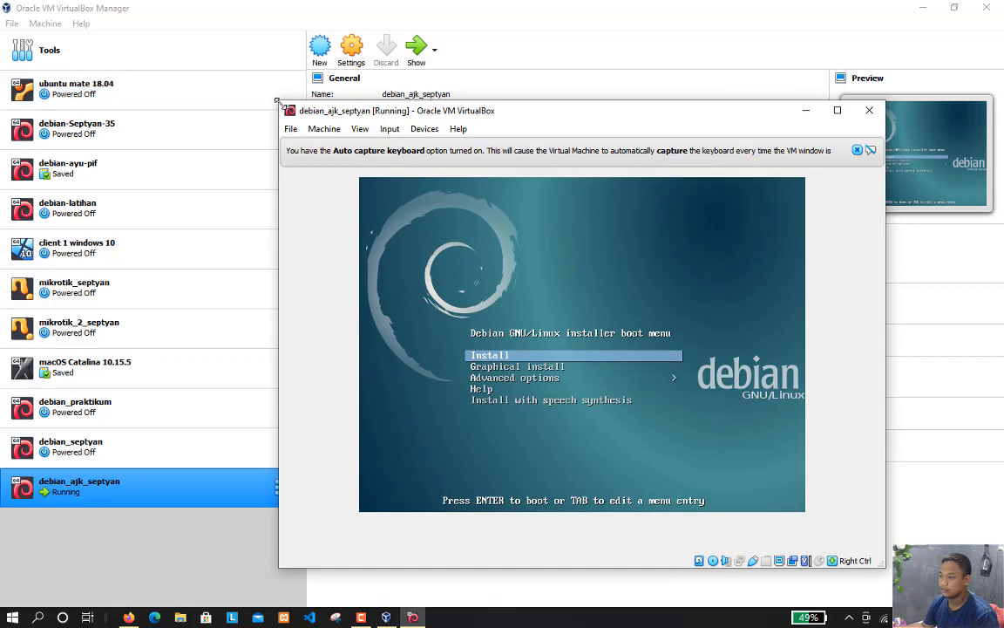
{"action": "left_click_drag", "start_coordinate": [281, 103], "coordinate": [75, 36]}
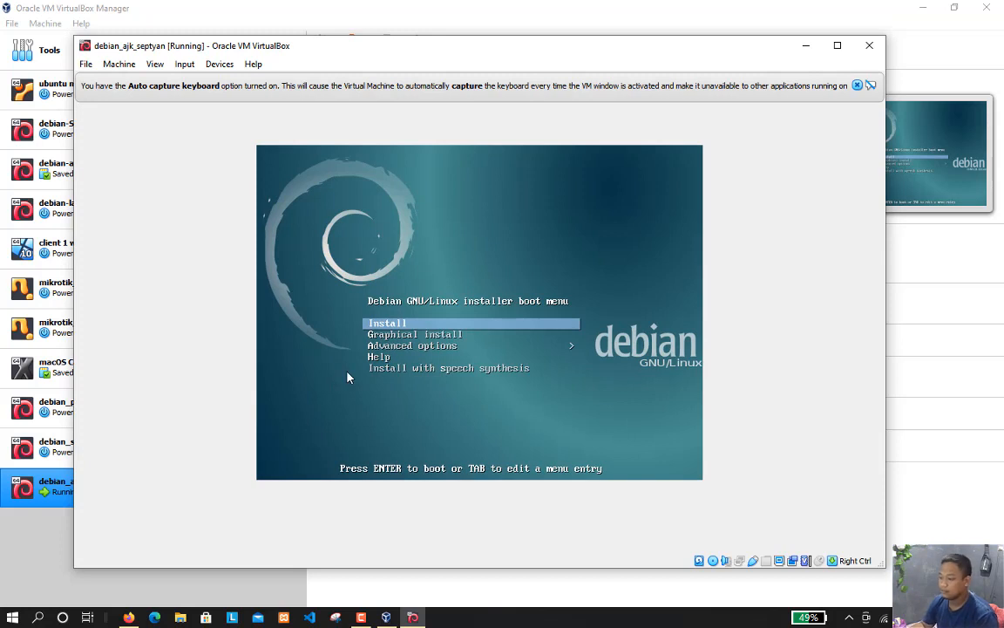
Start the text-mode Install from the Debian boot menu, enlarge the machine's window, and choose English as the installation language
{"action": "key", "text": "Down"}
{"action": "key", "text": "Up"}
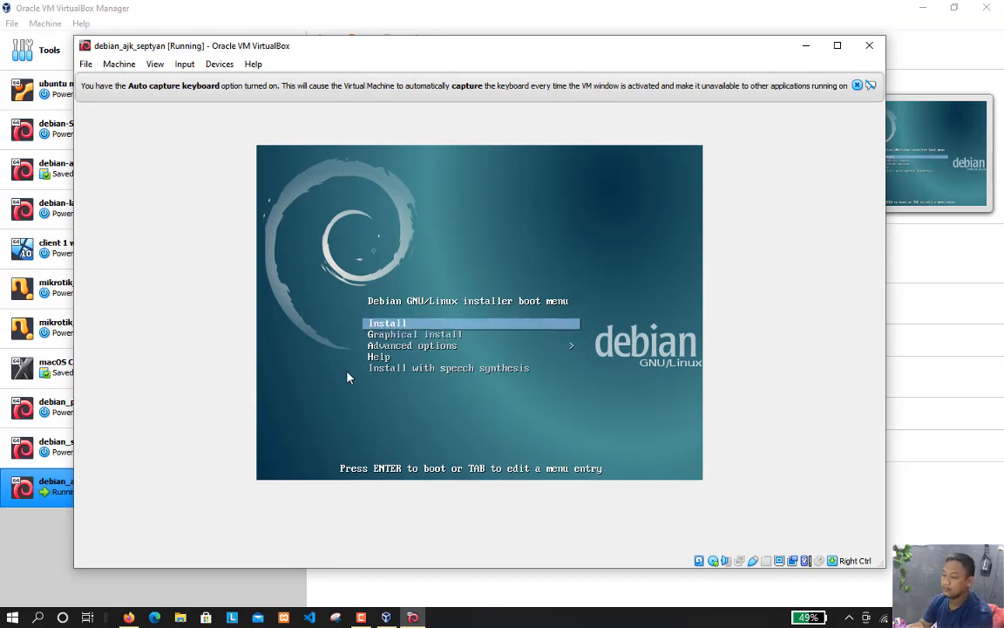
{"action": "key", "text": "Return"}
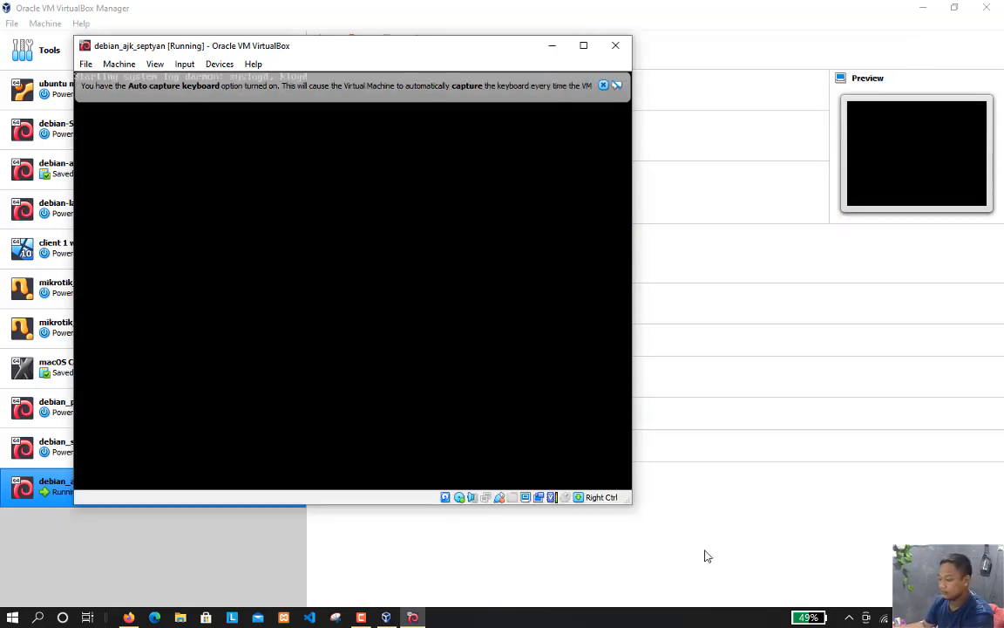
{"action": "left_click_drag", "start_coordinate": [631, 504], "coordinate": [863, 548]}
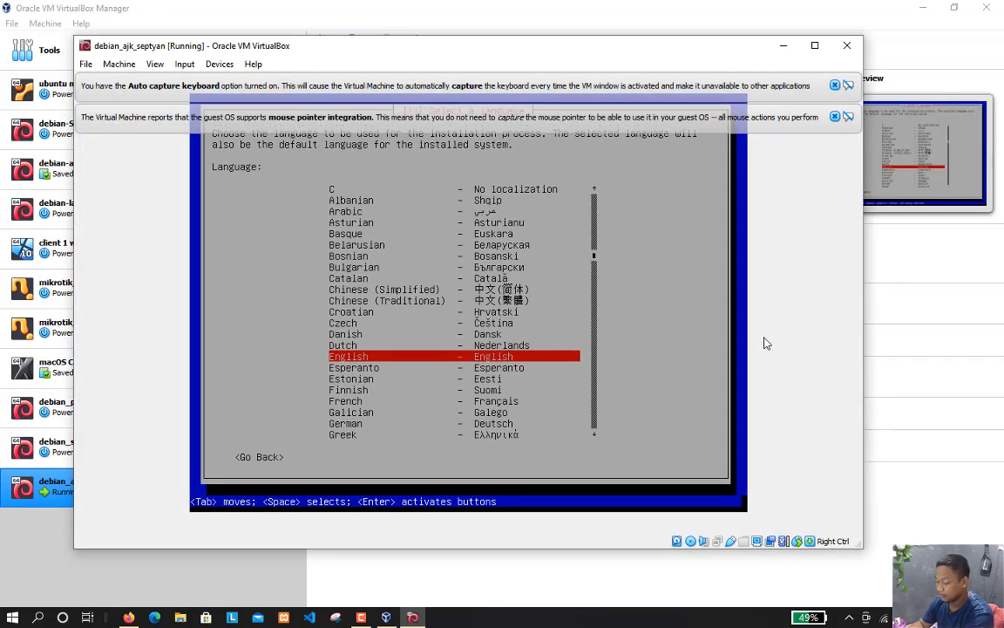
{"action": "key", "text": "Return"}
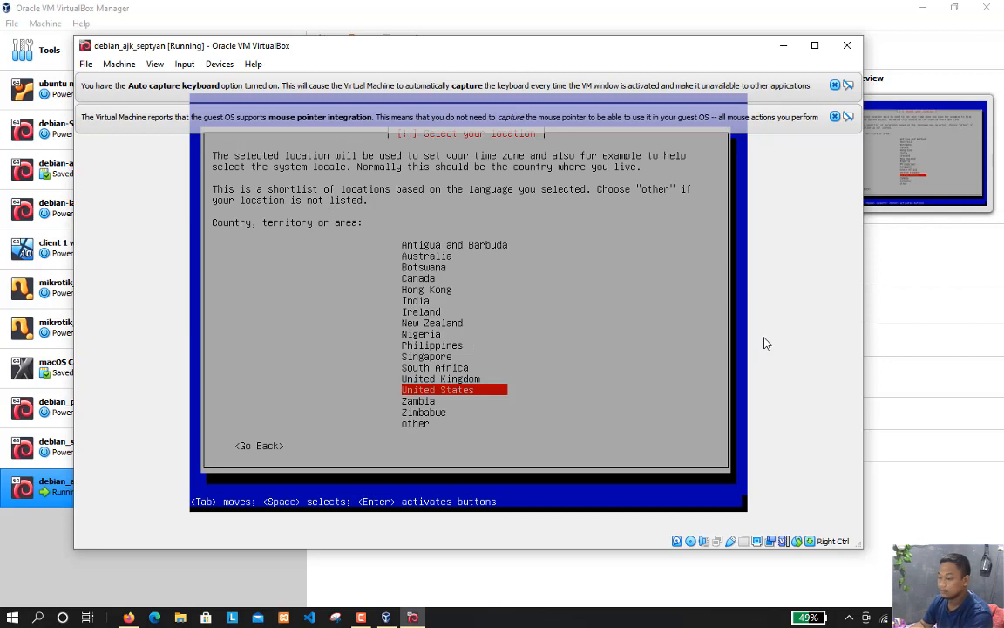
Choose "other" in the shortlist of countries to get the list of continents and regions
{"action": "key", "text": "Down"}
{"action": "key", "text": "Down"}
{"action": "key", "text": "Down"}
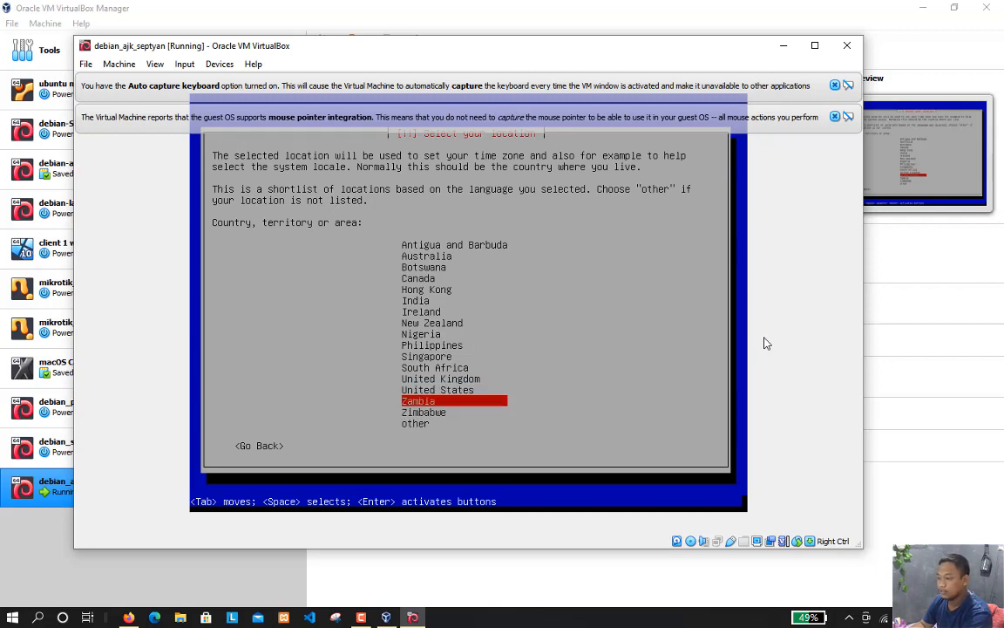
{"action": "key", "text": "Return"}
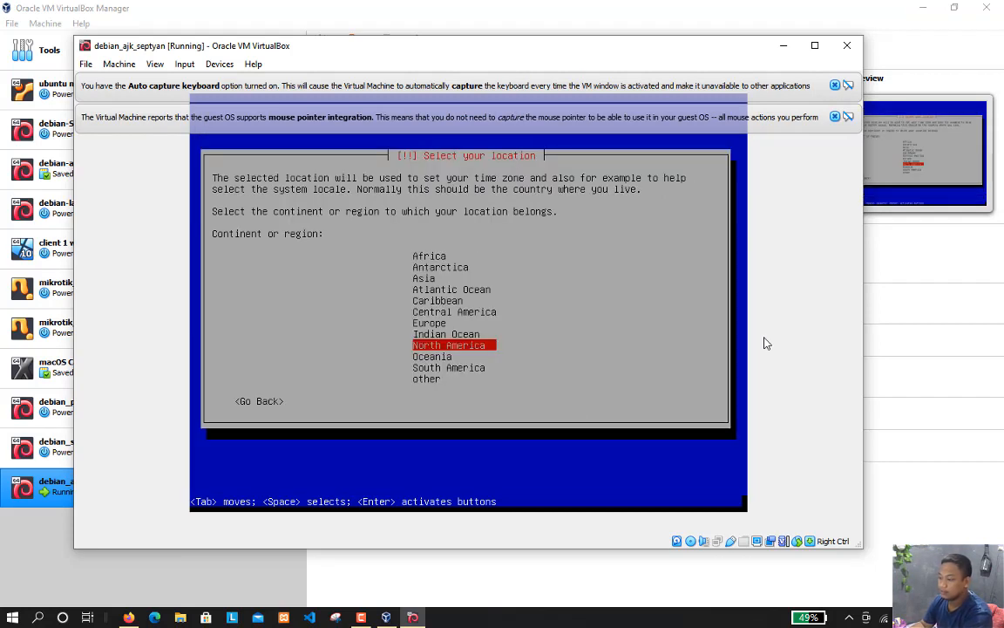
{"action": "key", "text": "Down"}
{"action": "key", "text": "Down"}
{"action": "key", "text": "Down"}
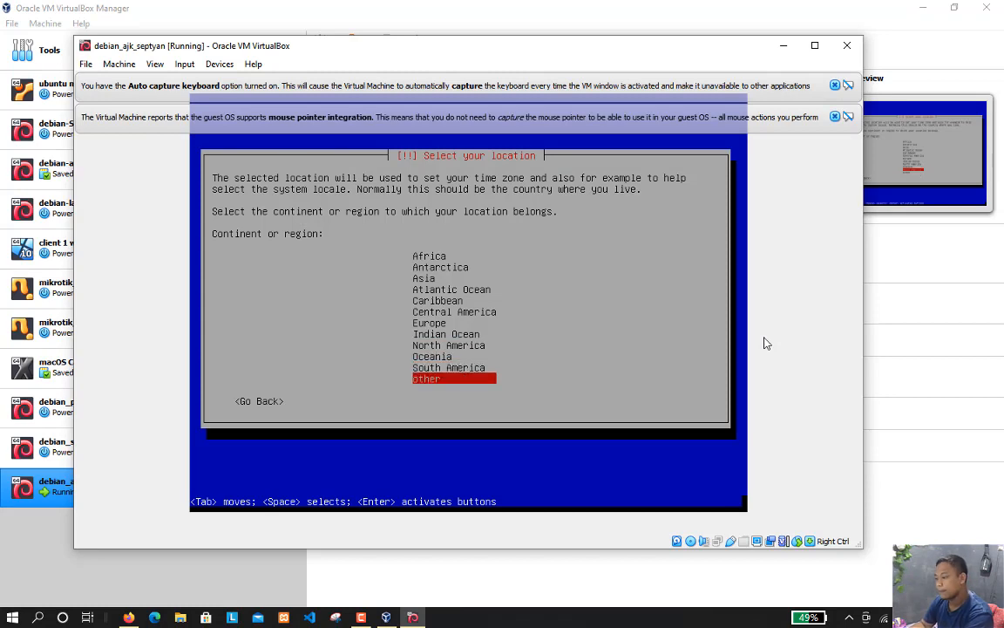
{"action": "key", "text": "Return"}
{"action": "key", "text": "Tab"}
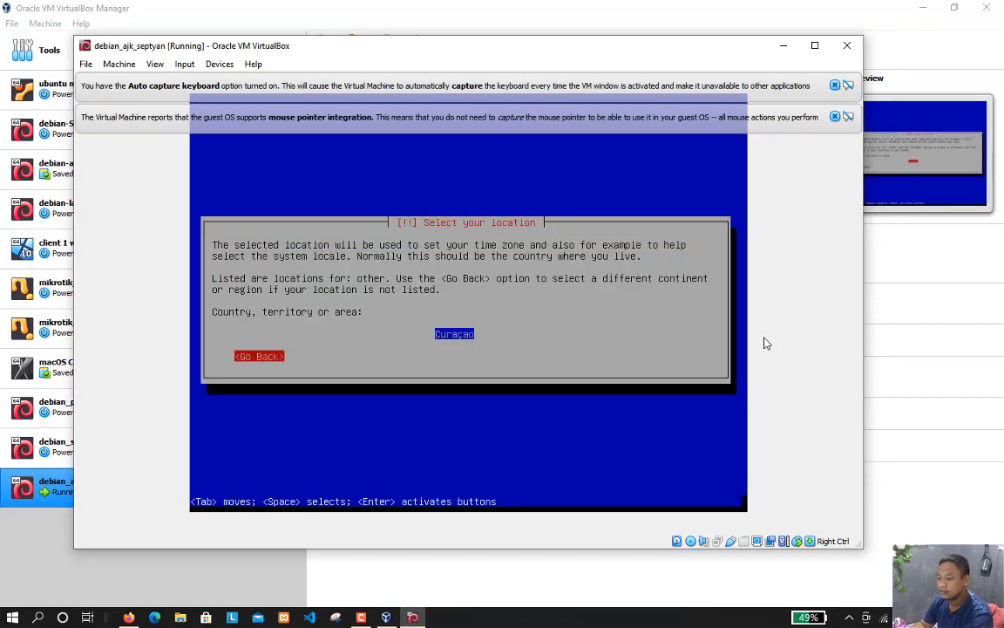
{"action": "key", "text": "Return"}
Set the location to Indonesia in Asia and base the default locale on United States (en_US.UTF-8)
{"action": "key", "text": "Up"}
{"action": "key", "text": "Up"}
{"action": "key", "text": "Up"}
{"action": "key", "text": "Up"}
{"action": "key", "text": "Up"}
{"action": "key", "text": "Up"}
{"action": "key", "text": "Up"}
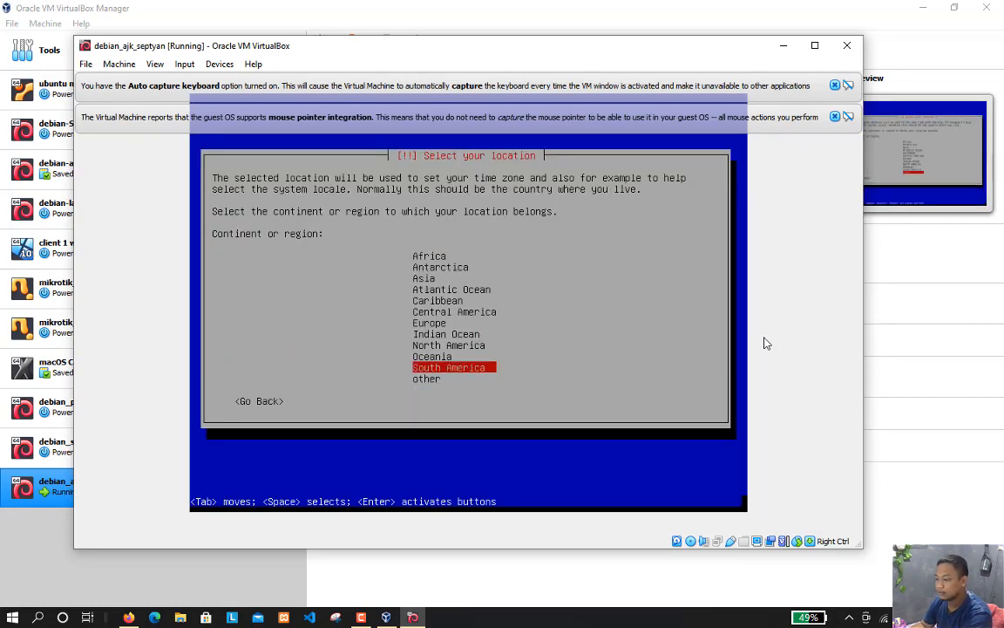
{"action": "key", "text": "Up"}
{"action": "key", "text": "Up"}
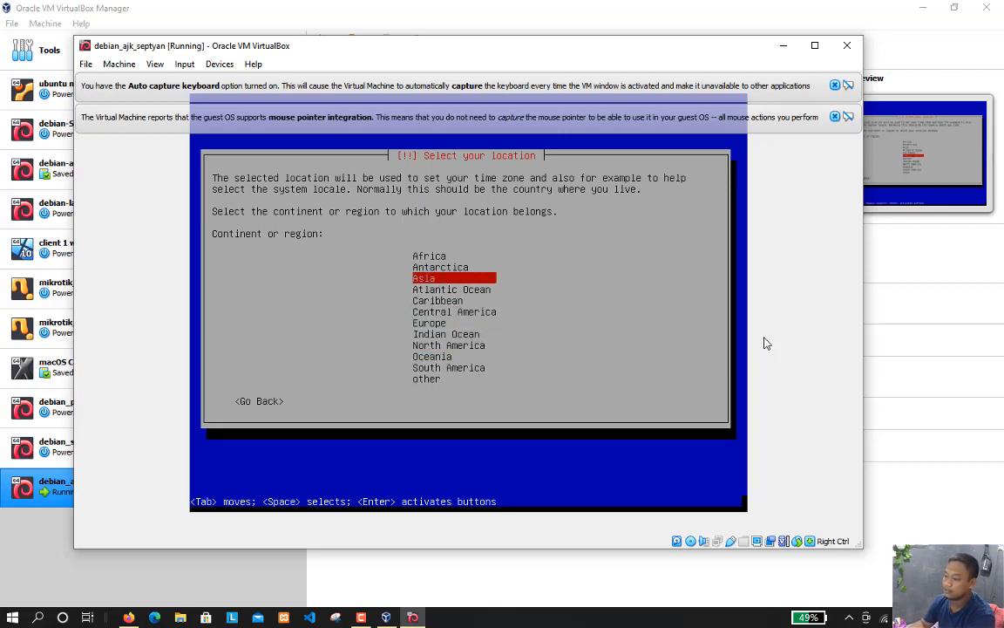
{"action": "key", "text": "Return"}
{"action": "key", "text": "Down"}
{"action": "key", "text": "Down"}
{"action": "key", "text": "Down"}
{"action": "key", "text": "Down"}
{"action": "key", "text": "Down"}
{"action": "key", "text": "Down"}
{"action": "key", "text": "Down"}
{"action": "key", "text": "Down"}
{"action": "key", "text": "Down"}
{"action": "key", "text": "Down"}
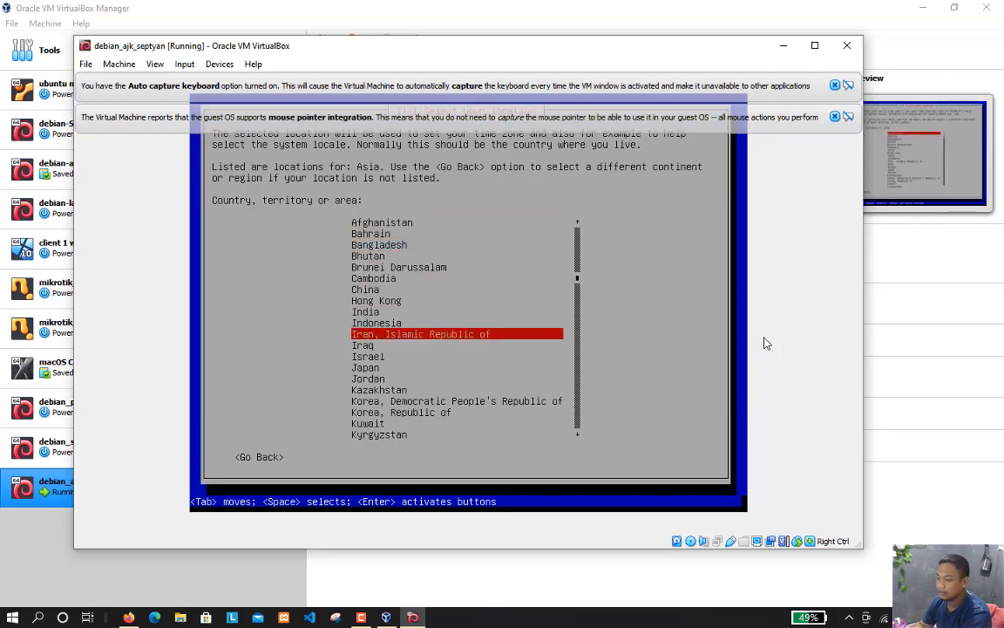
{"action": "key", "text": "Up"}
{"action": "key", "text": "Return"}
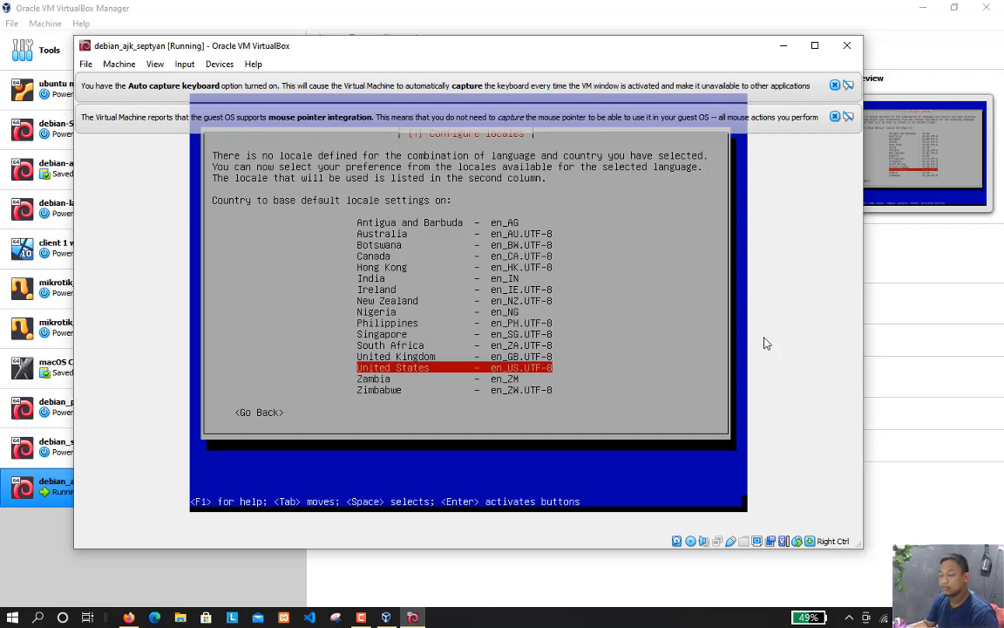
{"action": "key", "text": "Return"}
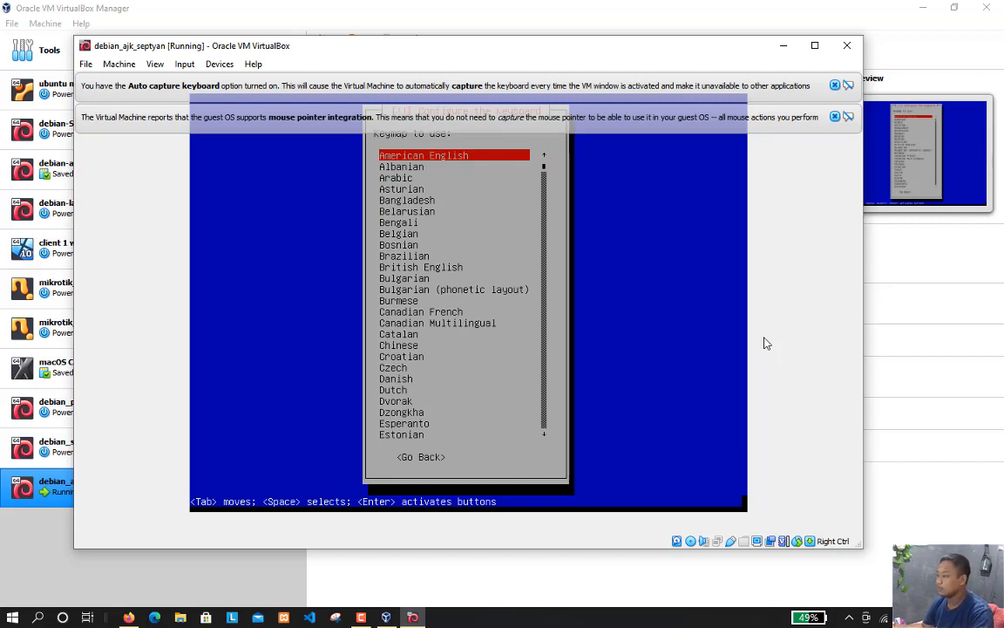
Dismiss the two notification bars over the machine's display and choose the American English keymap
{"action": "left_click", "coordinate": [835, 116]}
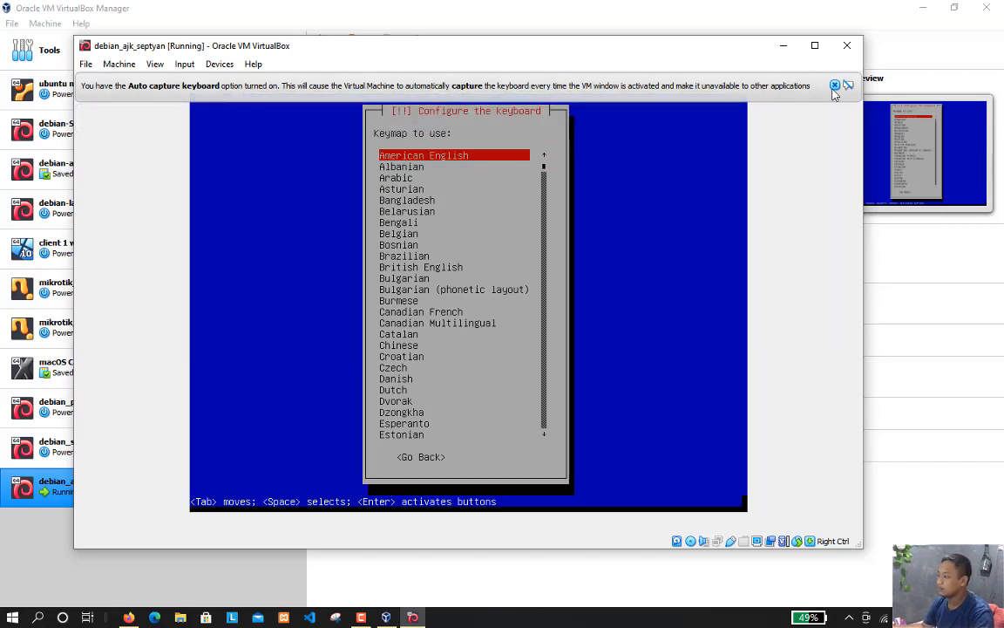
{"action": "left_click", "coordinate": [834, 86]}
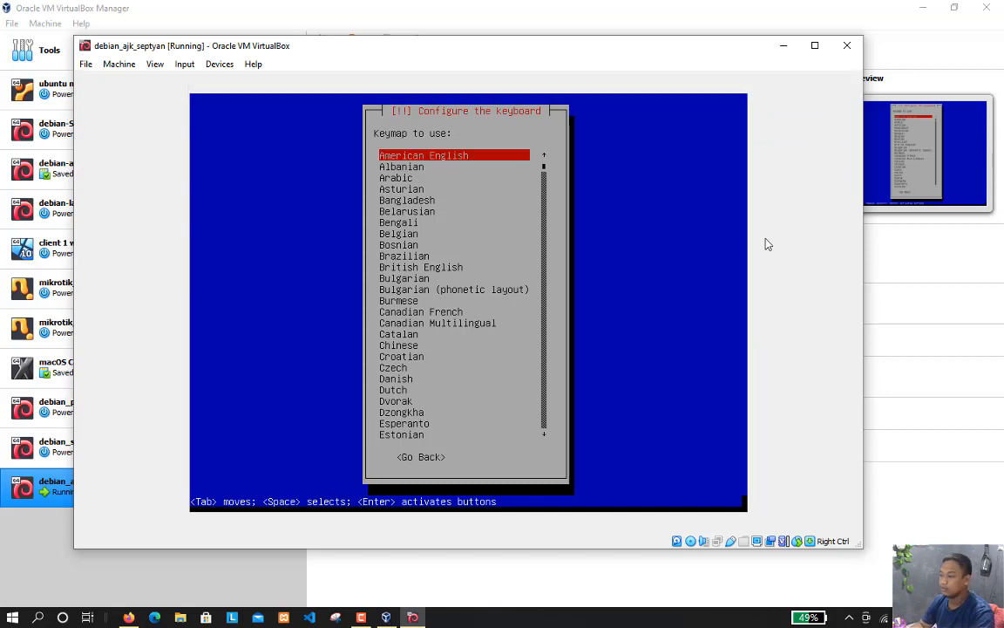
{"action": "key", "text": "Return"}
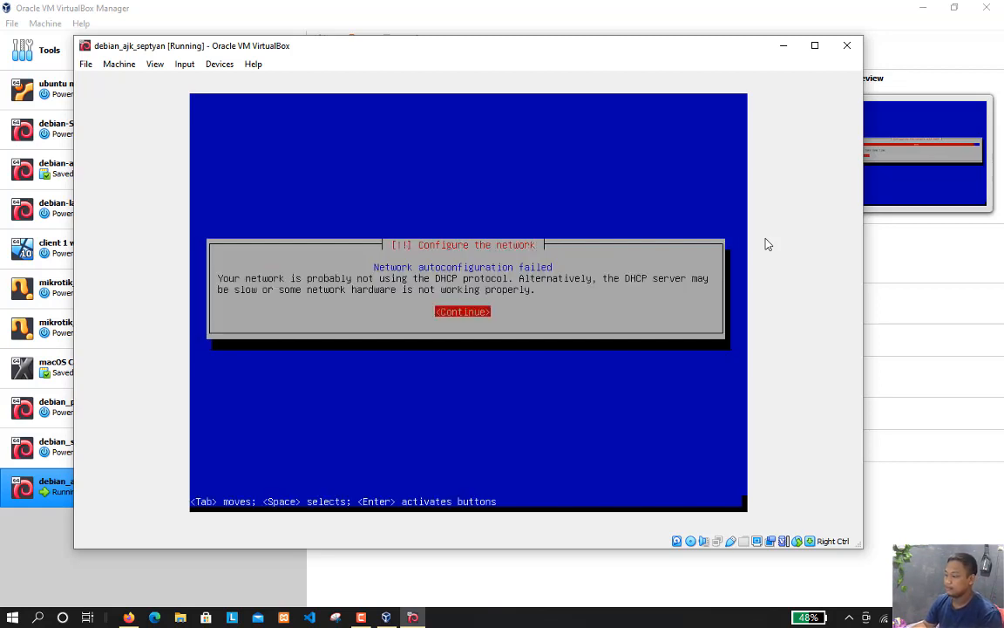
Continue past the network autoconfiguration message and choose not to configure the network at this time
{"action": "key", "text": "Return"}
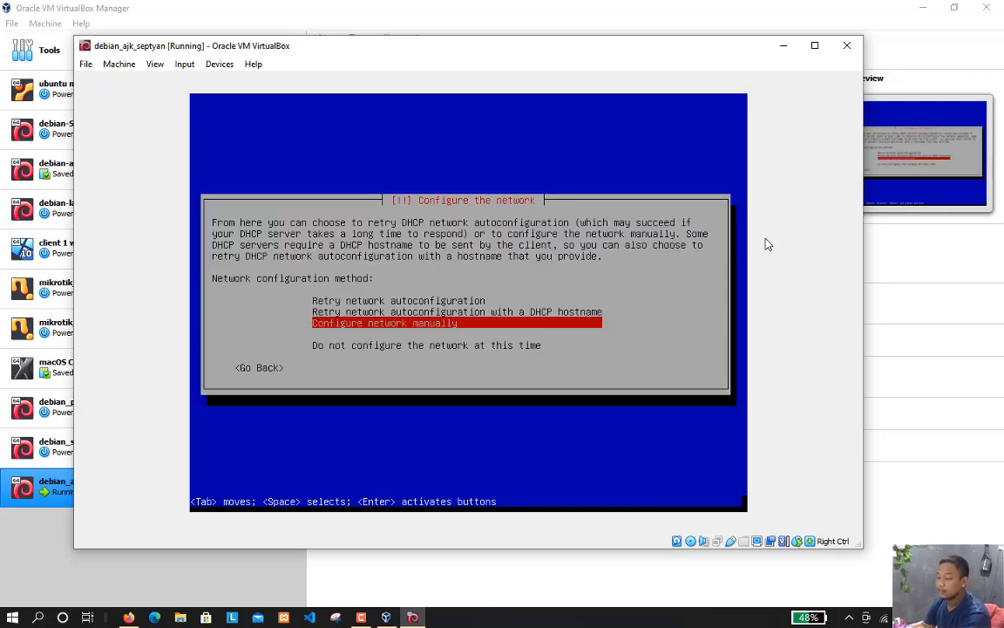
{"action": "key", "text": "Down"}
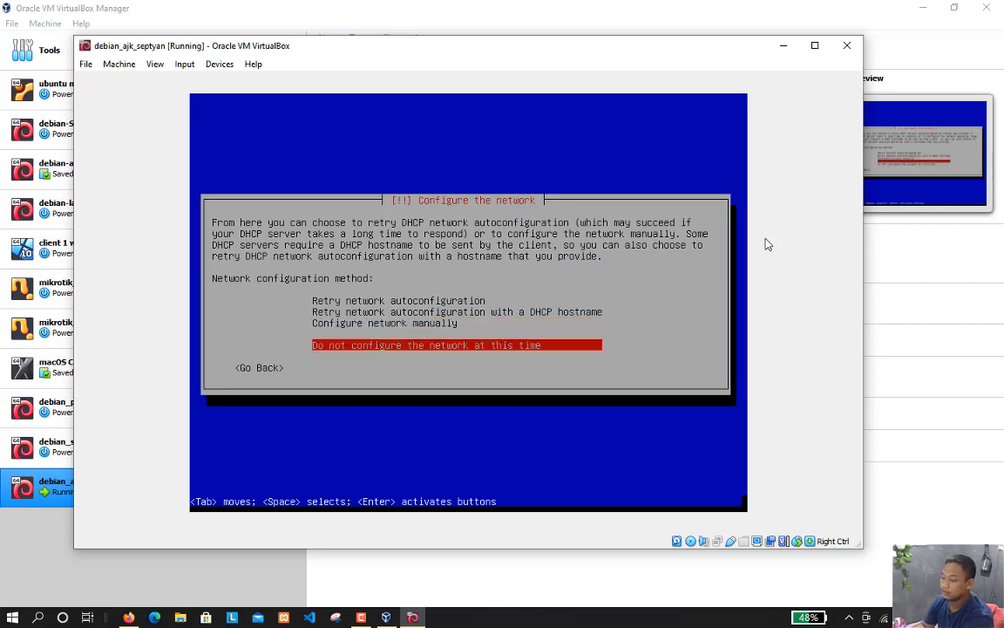
{"action": "key", "text": "Return"}
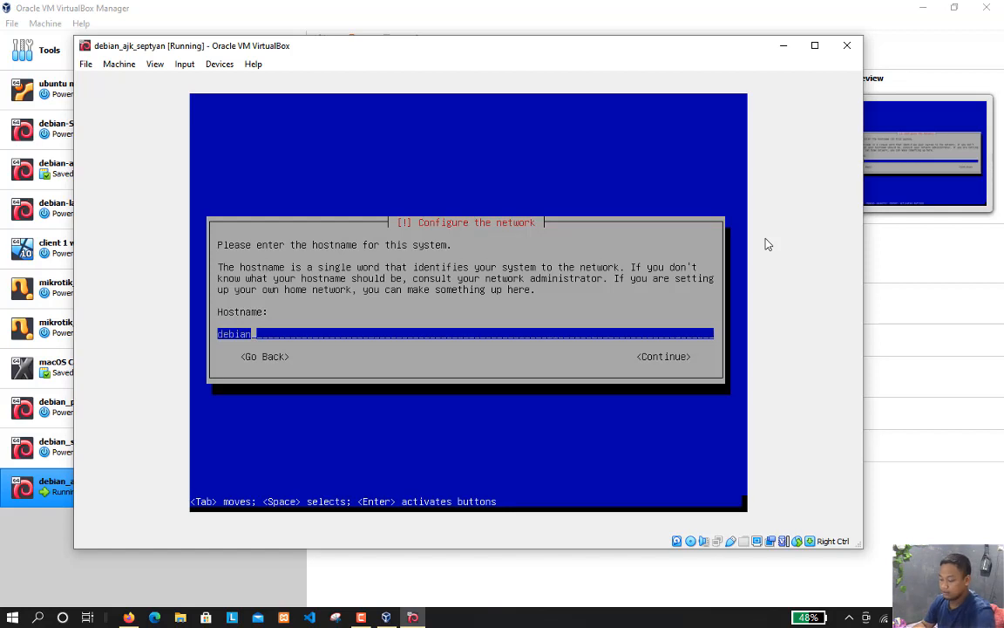
Replace the default hostname with the user's first name in lower case and continue
{"action": "key", "text": "BackSpace"}
{"action": "key", "text": "BackSpace"}
{"action": "key", "text": "BackSpace"}
{"action": "key", "text": "BackSpace"}
{"action": "key", "text": "BackSpace"}
{"action": "key", "text": "BackSpace"}
{"action": "type", "text": "septyan"}
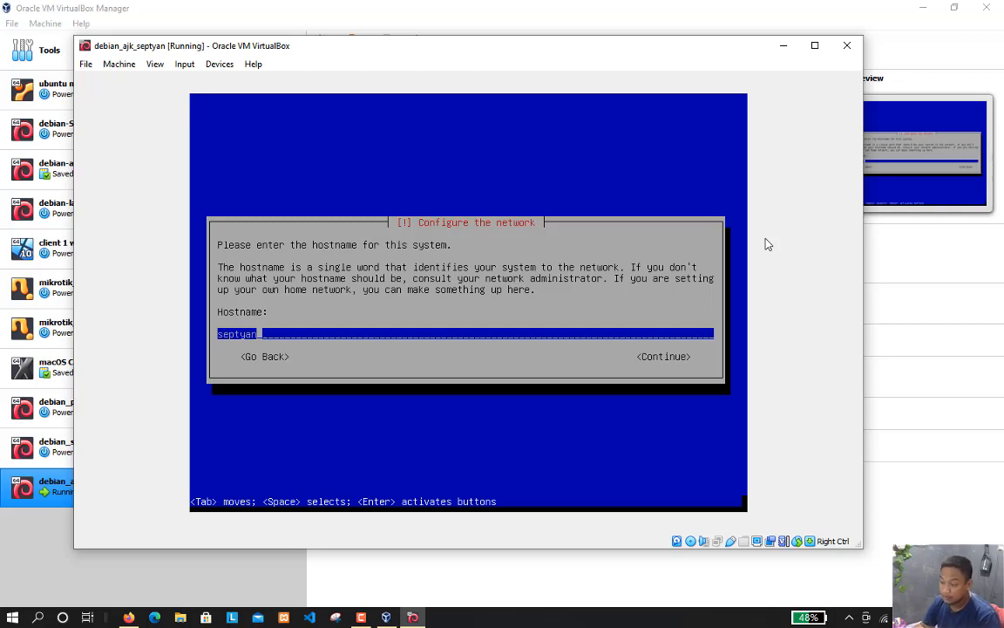
{"action": "key", "text": "Return"}
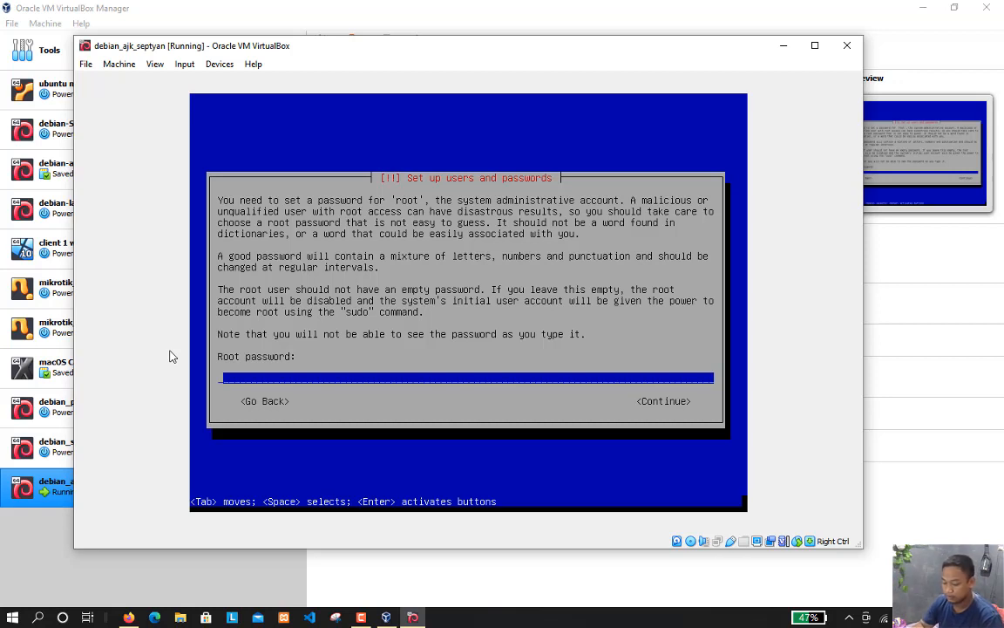
Set the root password and re-enter it to verify
{"action": "type", "text": "******"}
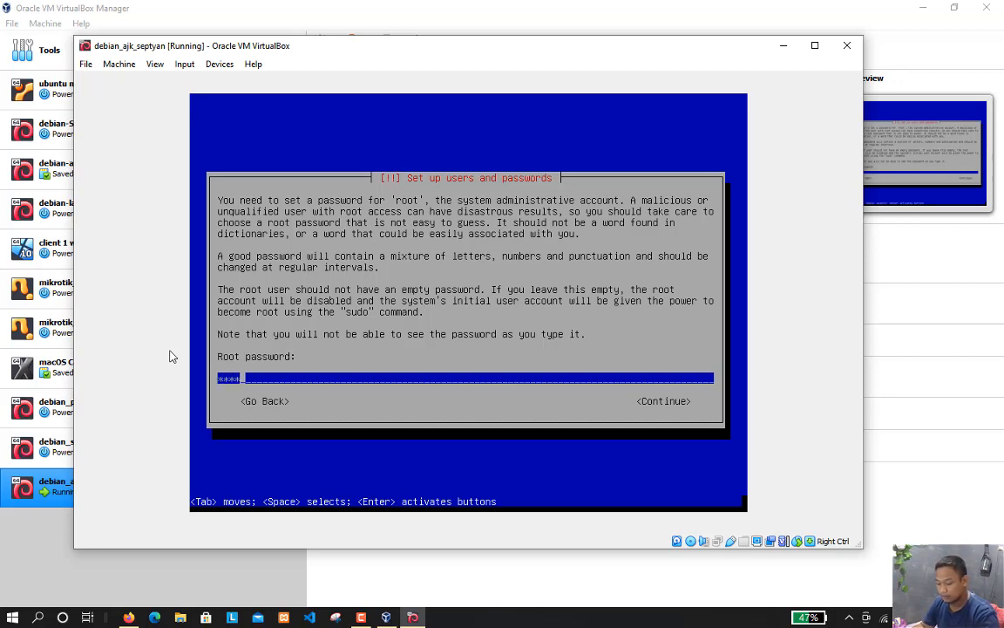
{"action": "type", "text": "****"}
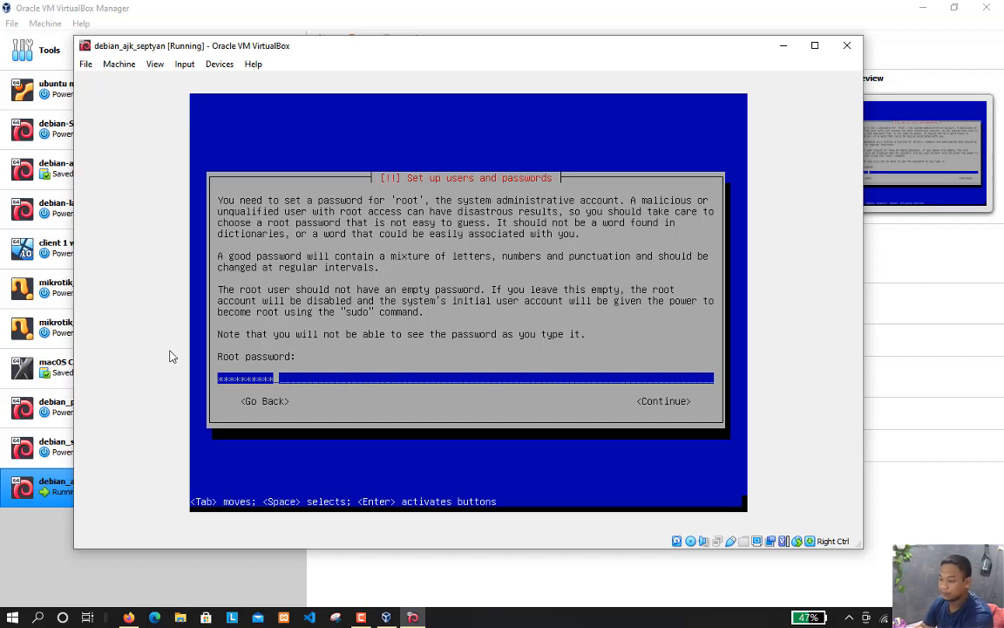
{"action": "key", "text": "Return"}
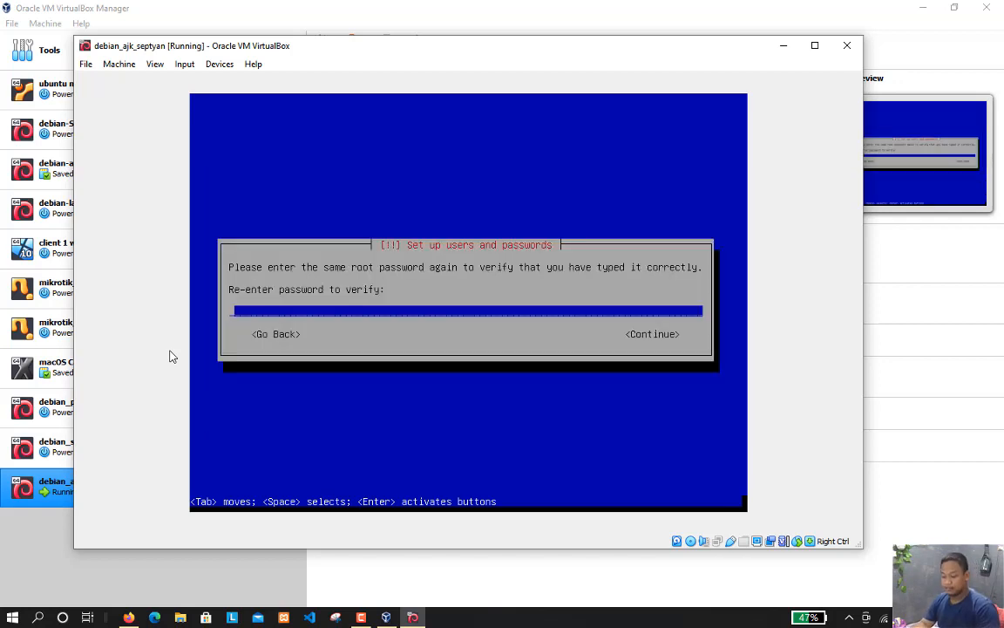
{"action": "type", "text": "********"}
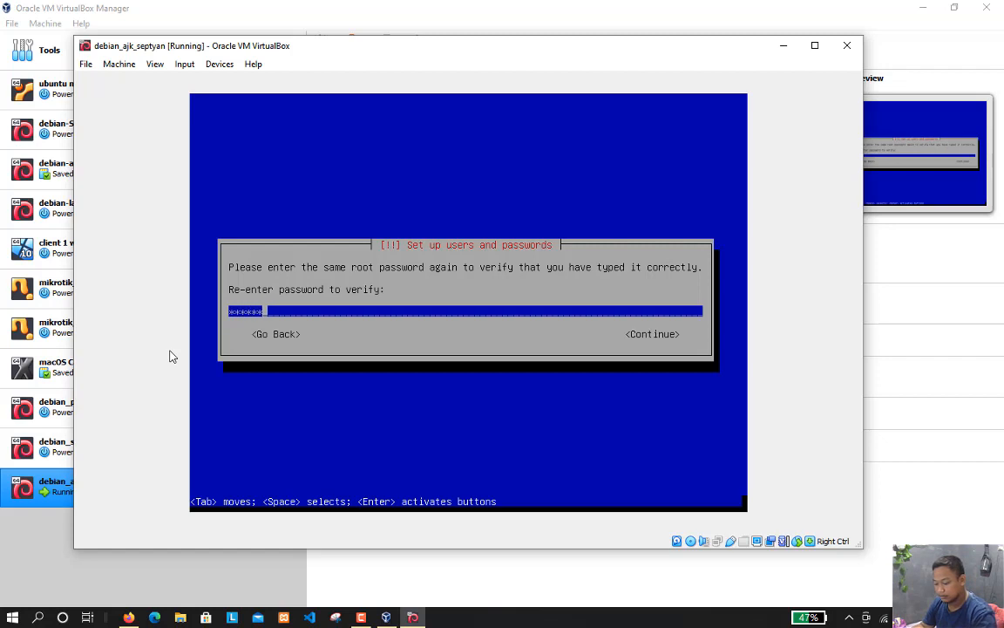
{"action": "key", "text": "Return"}
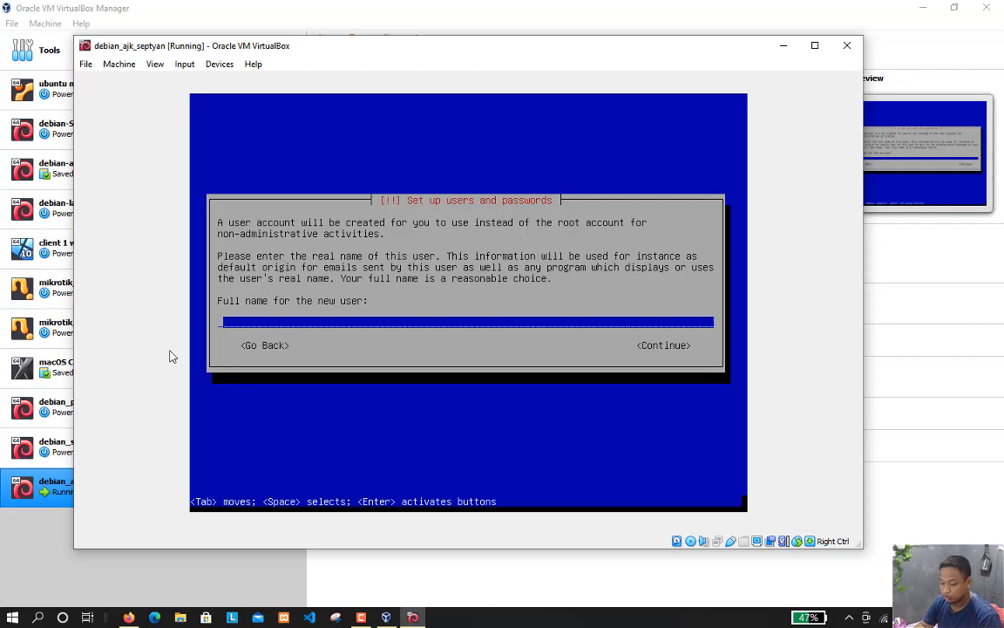
Enter the new user's full name and set the account username to the suggested first name followed by 7
{"action": "type", "text": "septyan"}
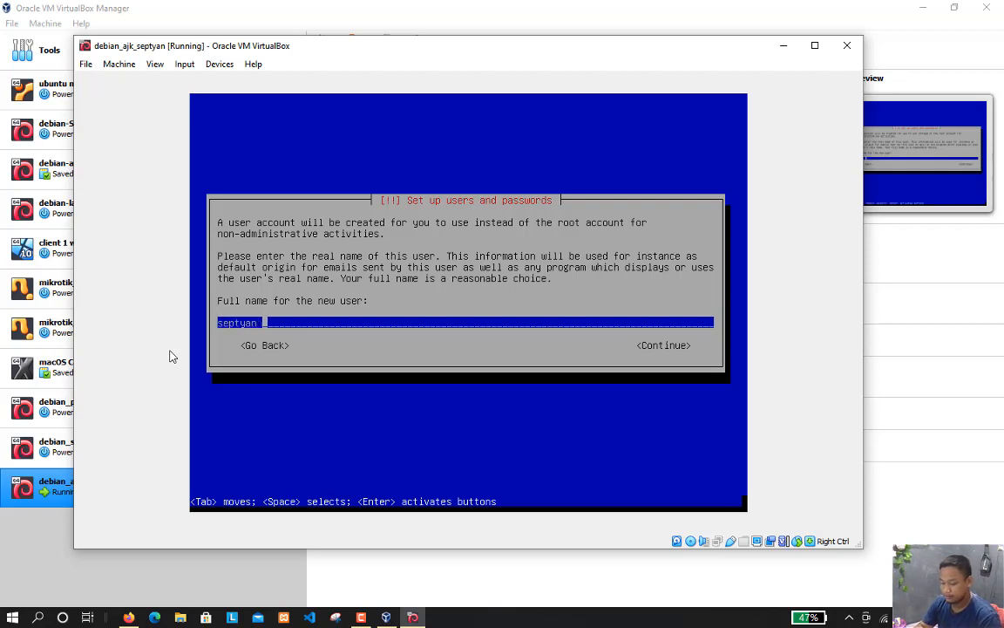
{"action": "type", "text": " hendra"}
{"action": "key", "text": "Return"}
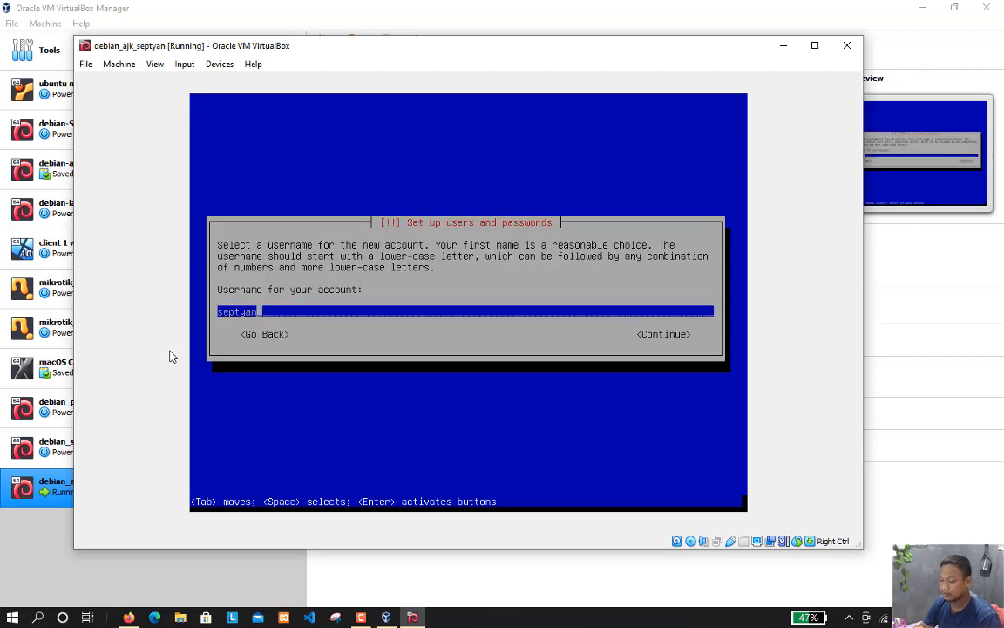
{"action": "type", "text": "7"}
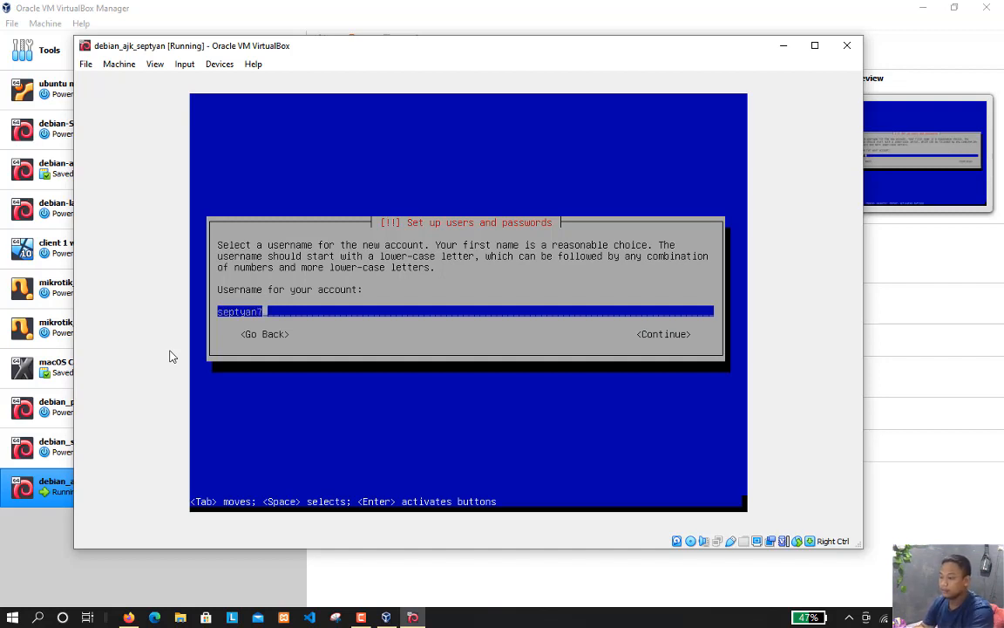
{"action": "key", "text": "Return"}
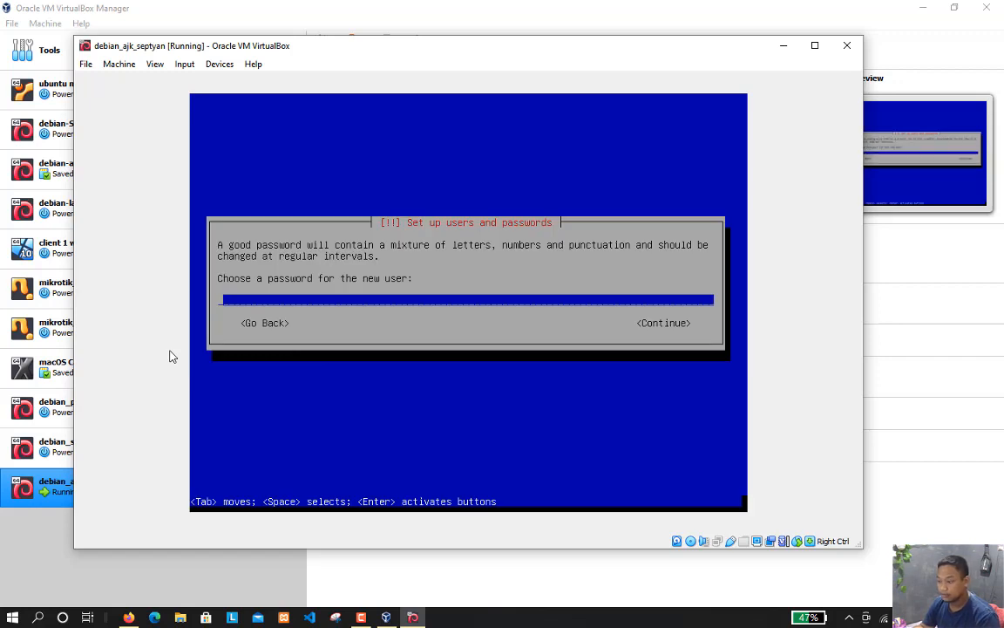
Set the new user's account password and re-enter it to verify
{"action": "type", "text": "******"}
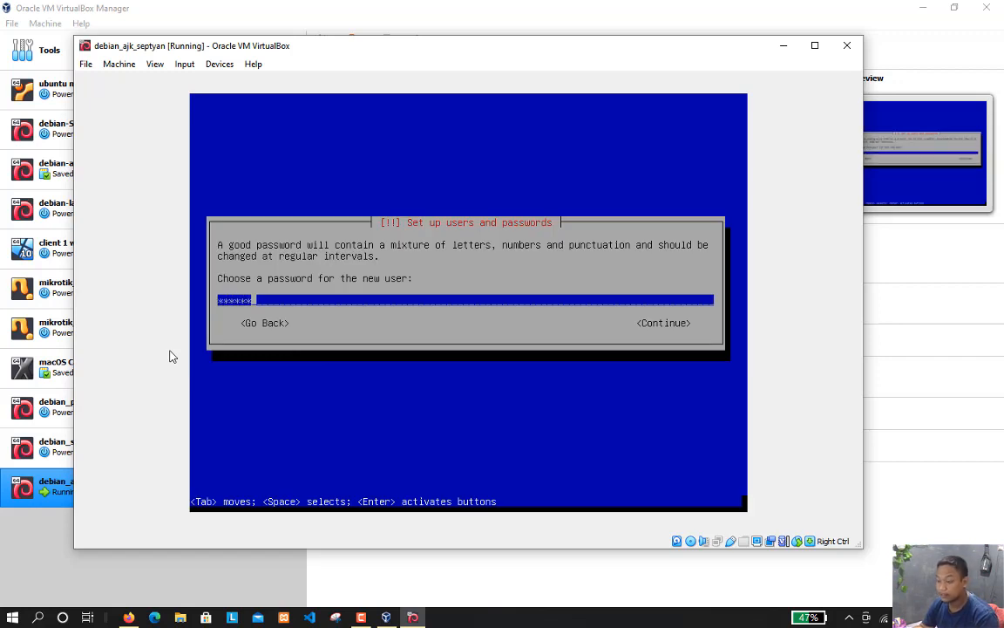
{"action": "key", "text": "Return"}
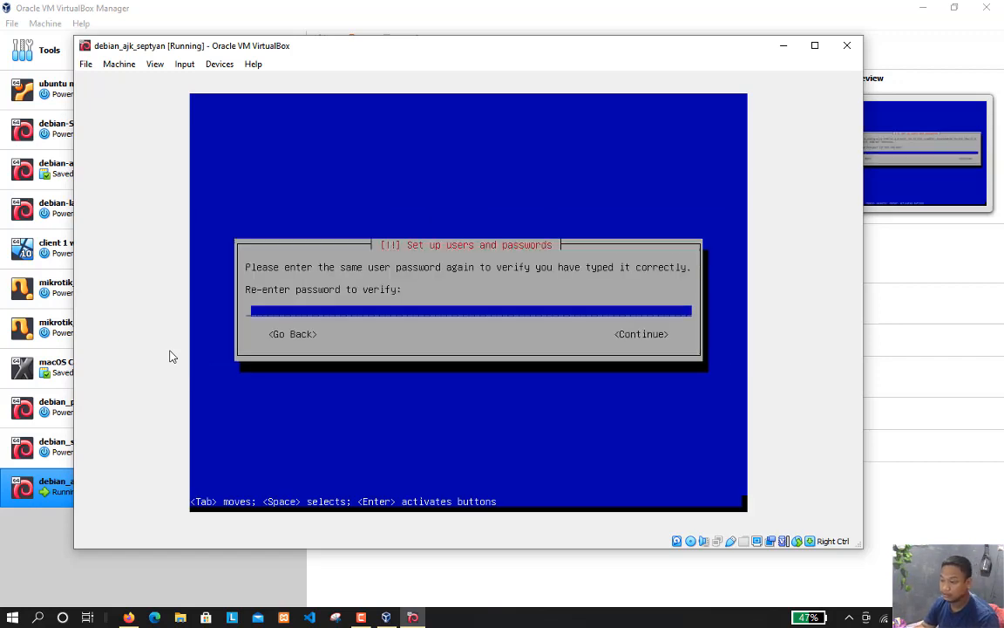
{"action": "type", "text": "******"}
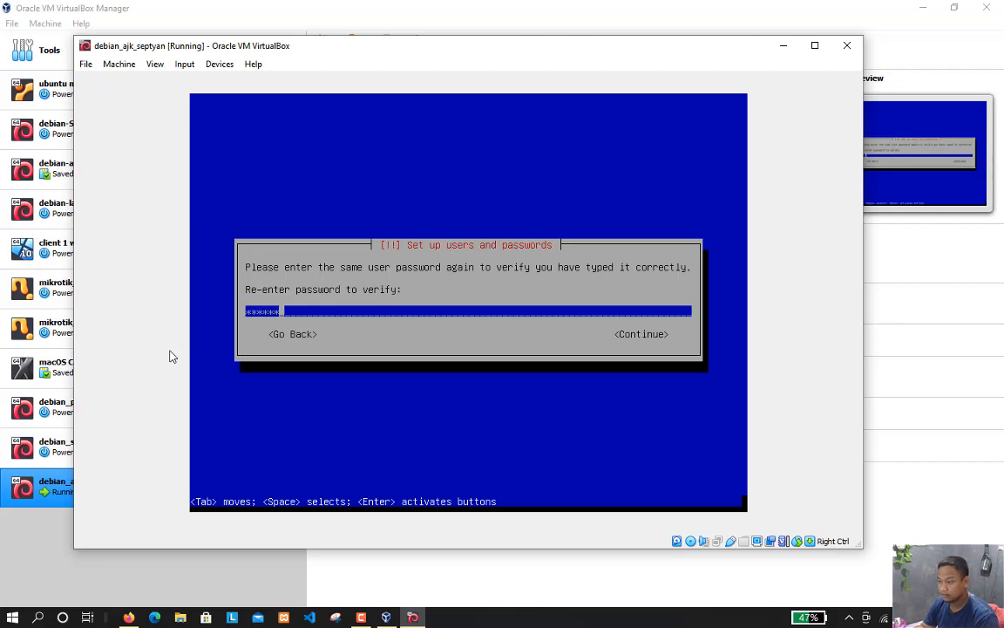
{"action": "key", "text": "Return"}
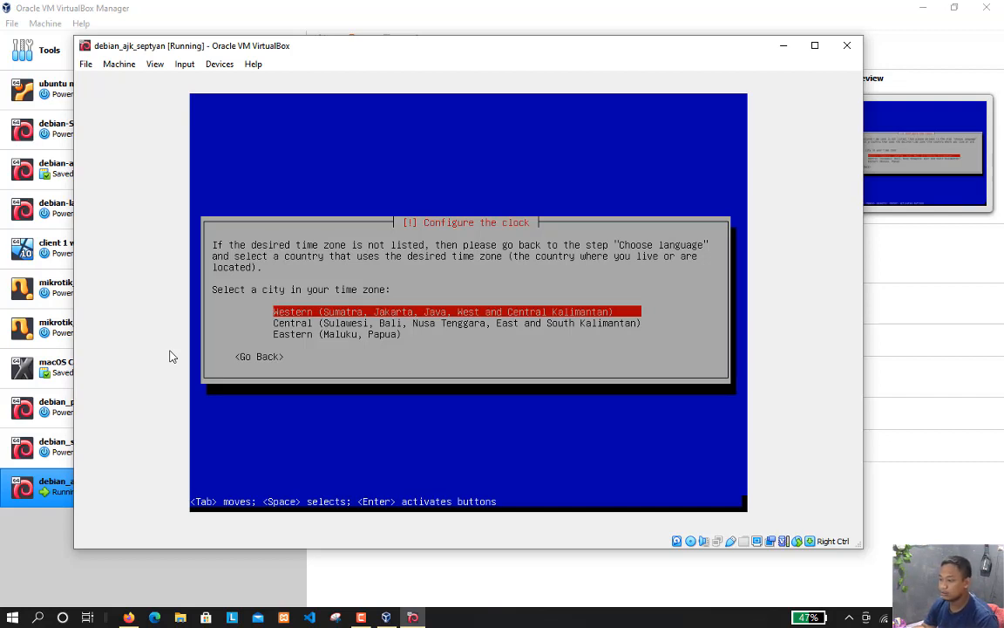
Set the time zone to Western (Sumatra, Jakarta, Java, West and Central Kalimantan)
{"action": "key", "text": "Down"}
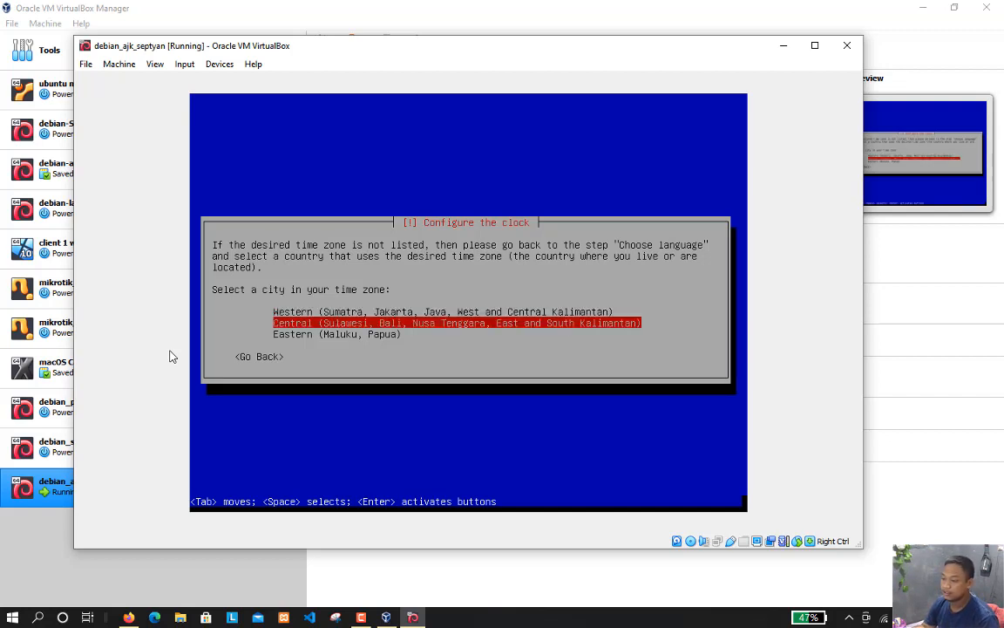
{"action": "key", "text": "Down"}
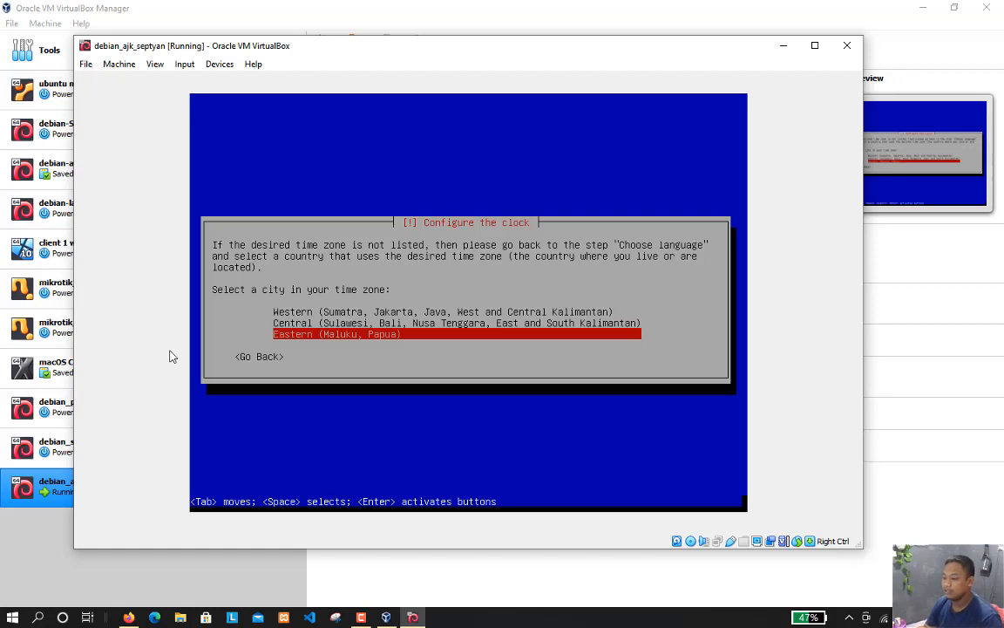
{"action": "key", "text": "Up"}
{"action": "key", "text": "Up"}
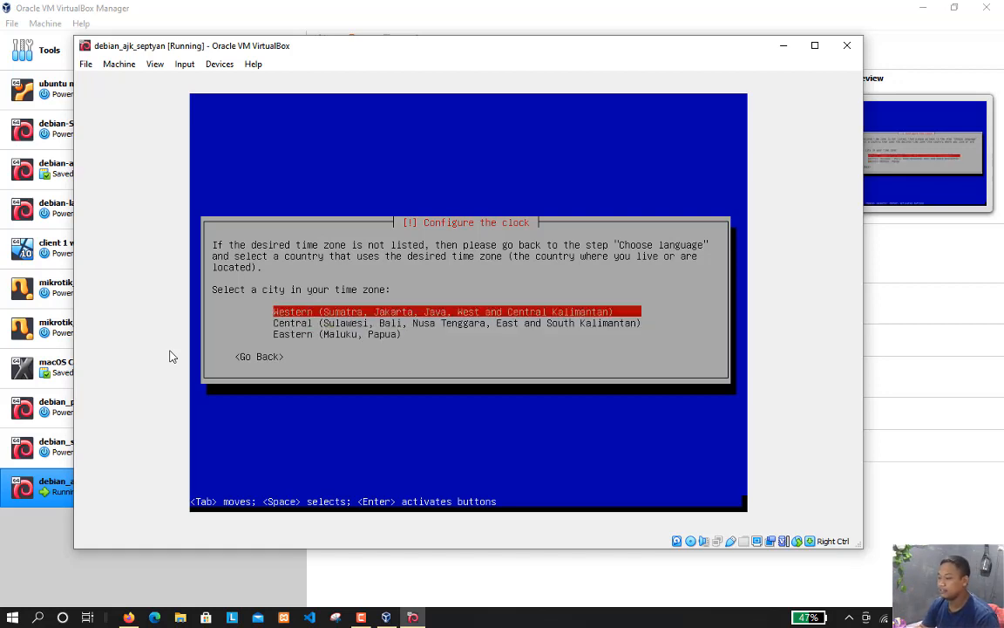
{"action": "key", "text": "Return"}
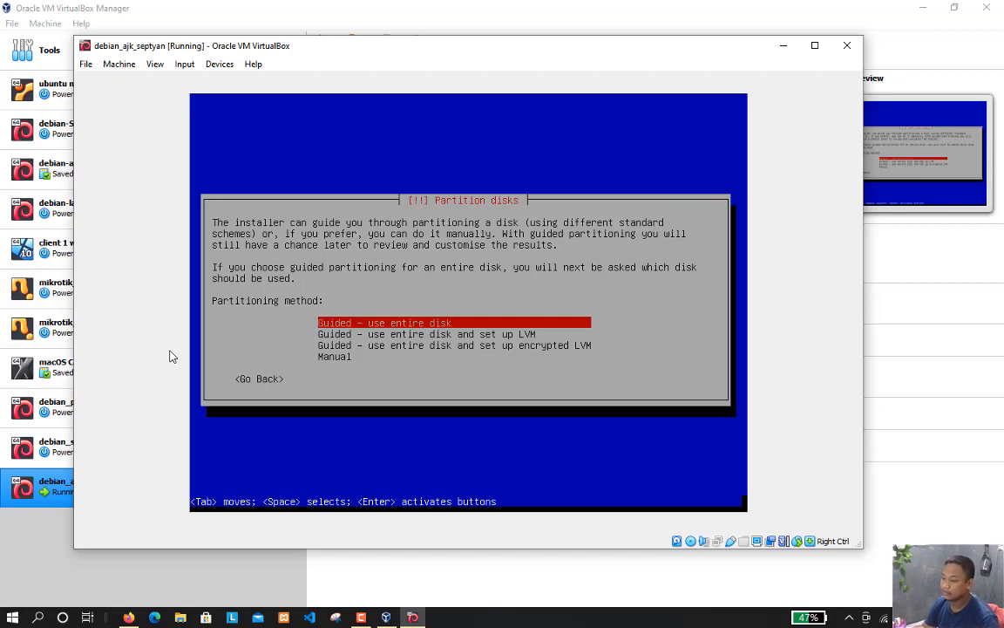
Choose guided partitioning of the entire disk and select the SCSI1 (sda) VBOX hard disk
{"action": "key", "text": "Down"}
{"action": "key", "text": "Down"}
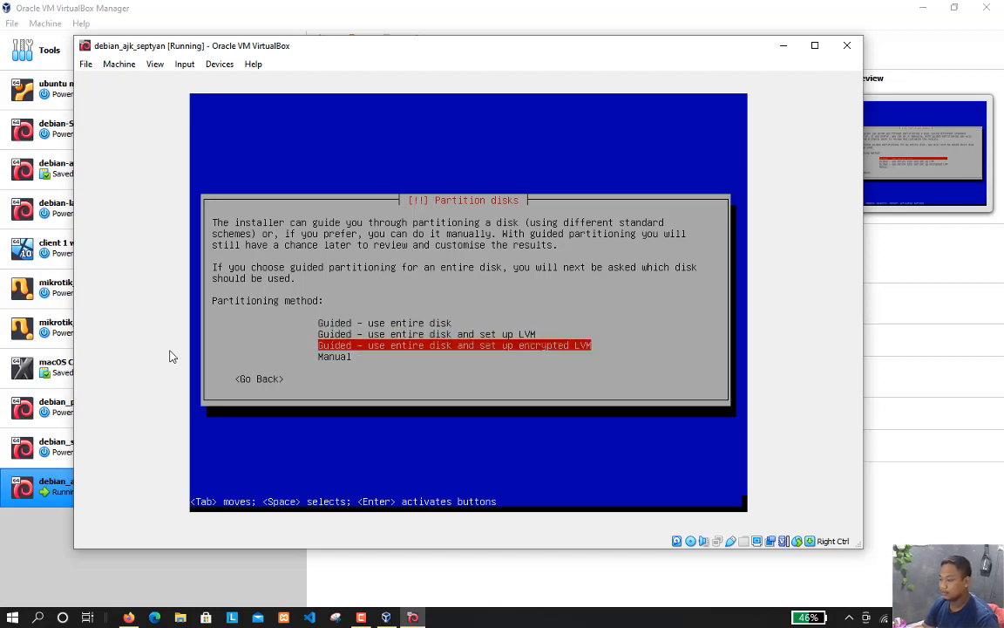
{"action": "key", "text": "Up"}
{"action": "key", "text": "Up"}
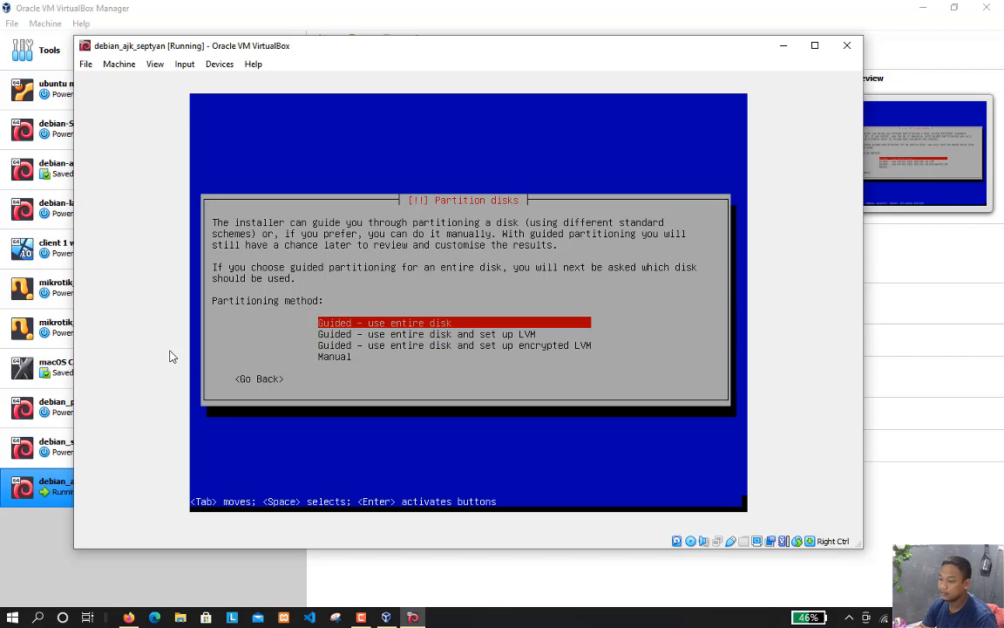
{"action": "key", "text": "Return"}
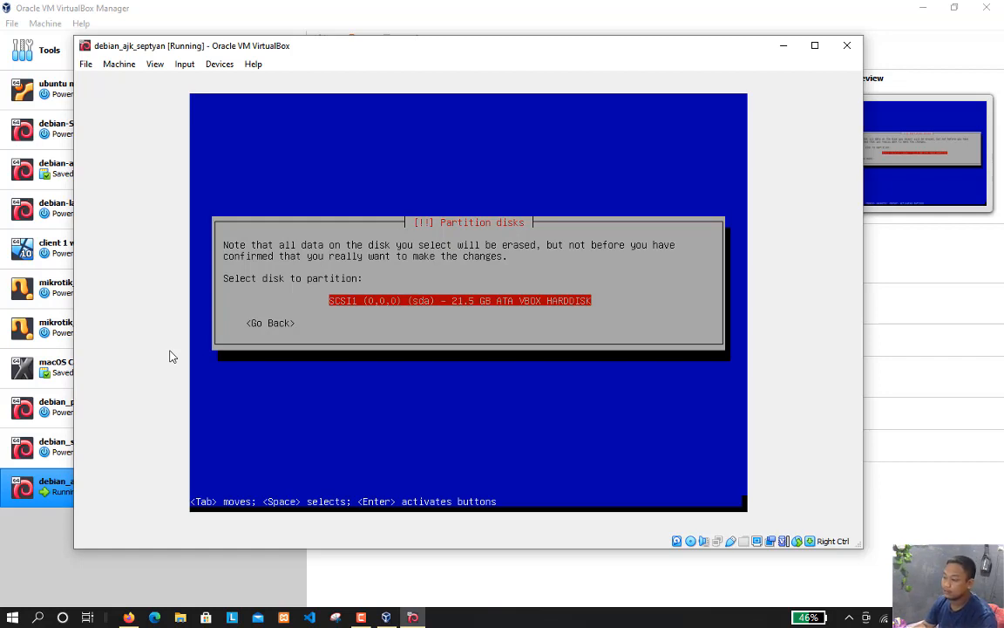
{"action": "key", "text": "Return"}
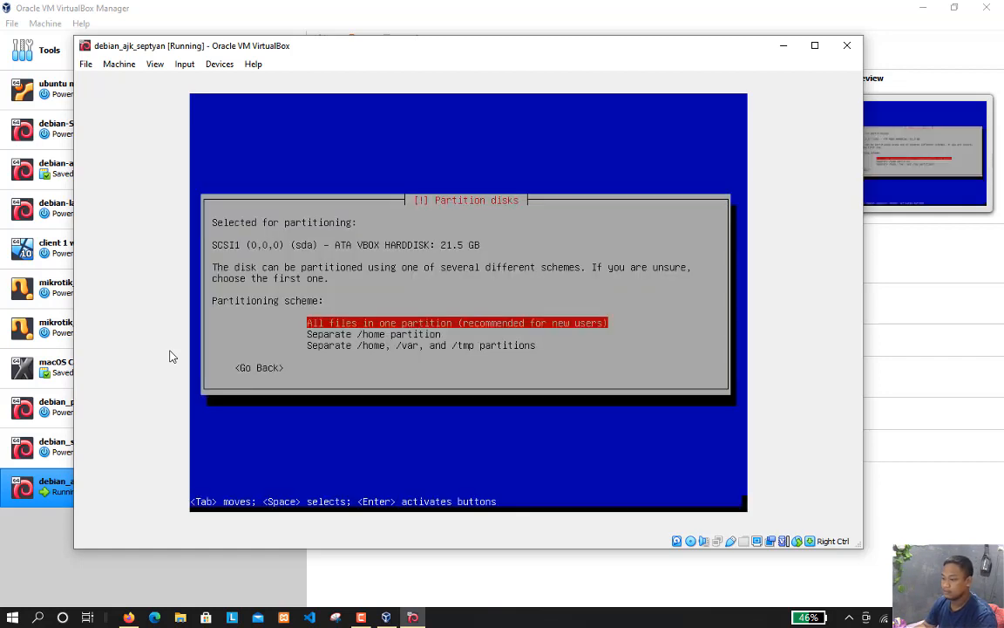
Apply the scheme that puts all files in one partition
{"action": "key", "text": "Down"}
{"action": "key", "text": "Down"}
{"action": "key", "text": "Up"}
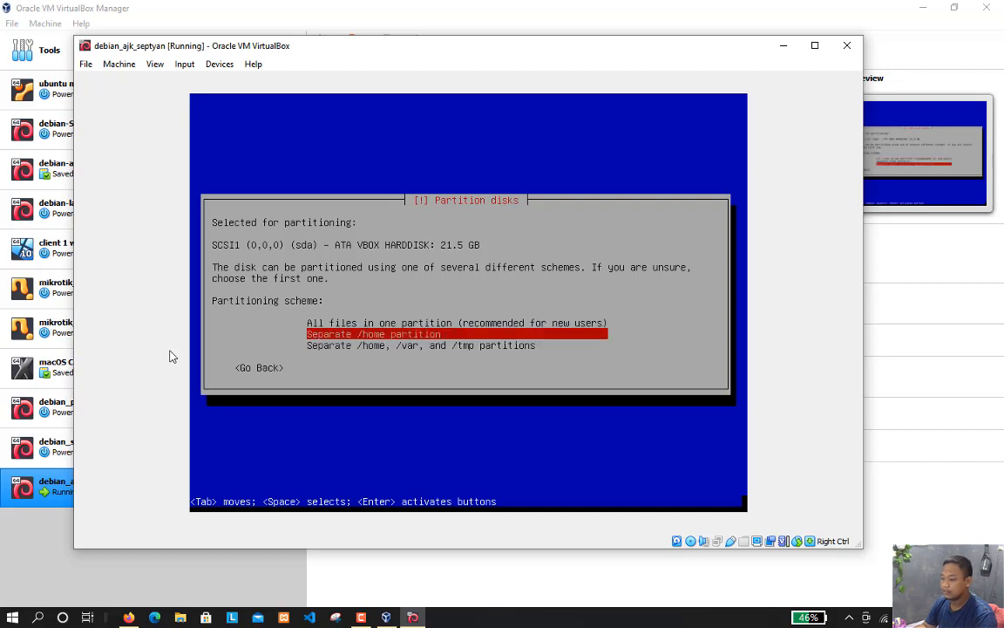
{"action": "key", "text": "Down"}
{"action": "key", "text": "Up"}
{"action": "key", "text": "Up"}
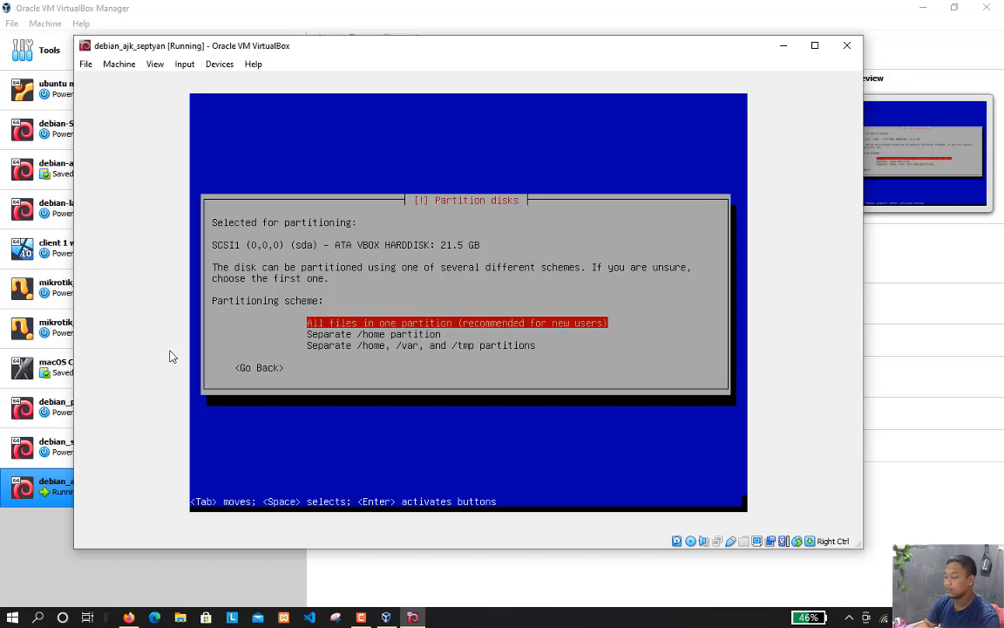
{"action": "key", "text": "Return"}
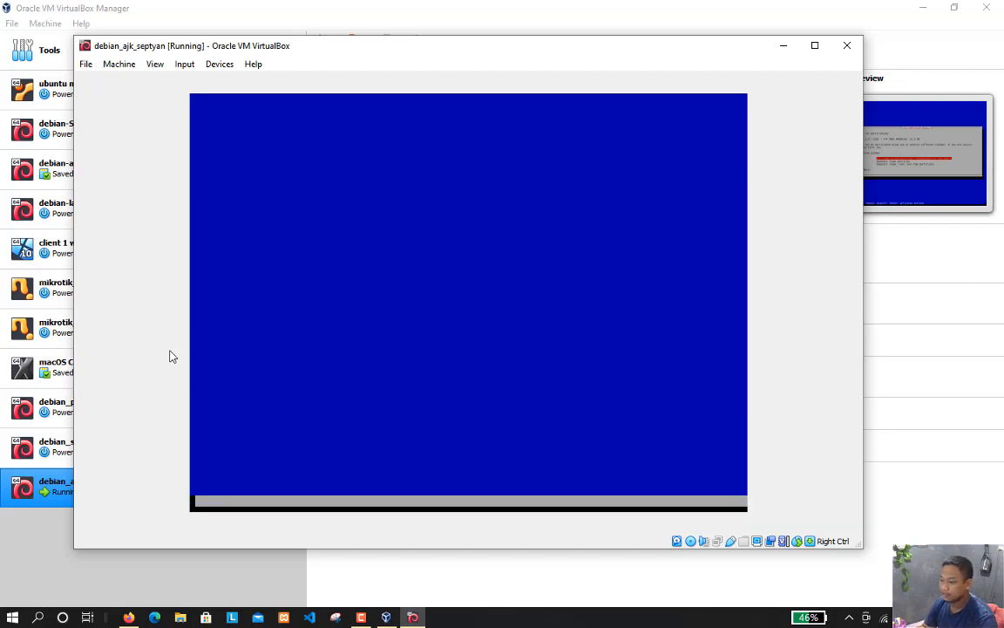
Undo the guided changes to the partitions in the partitioning overview
{"action": "key", "text": "Up"}
{"action": "key", "text": "Up"}
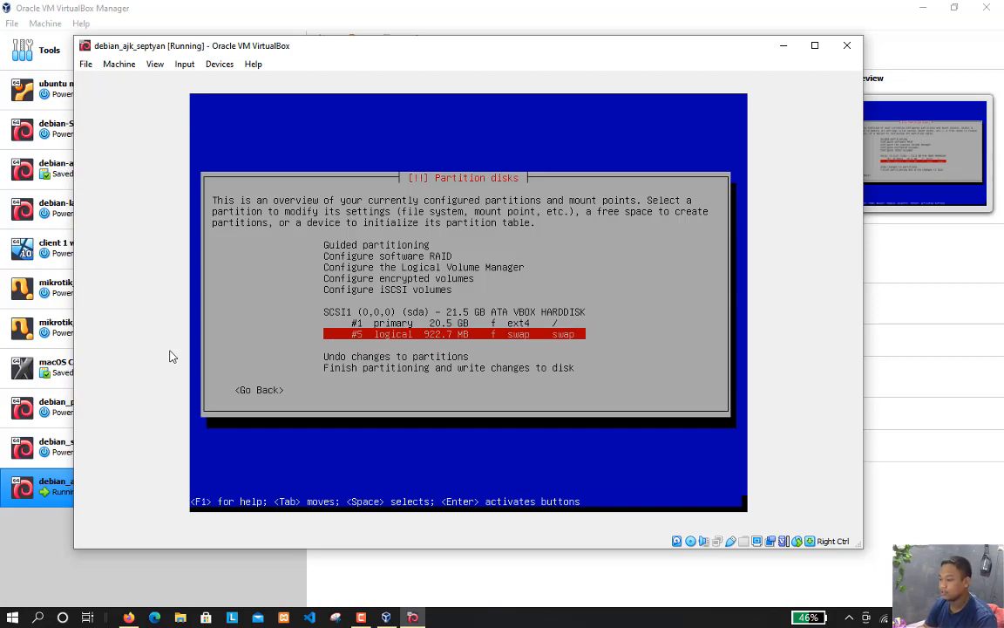
{"action": "key", "text": "Up"}
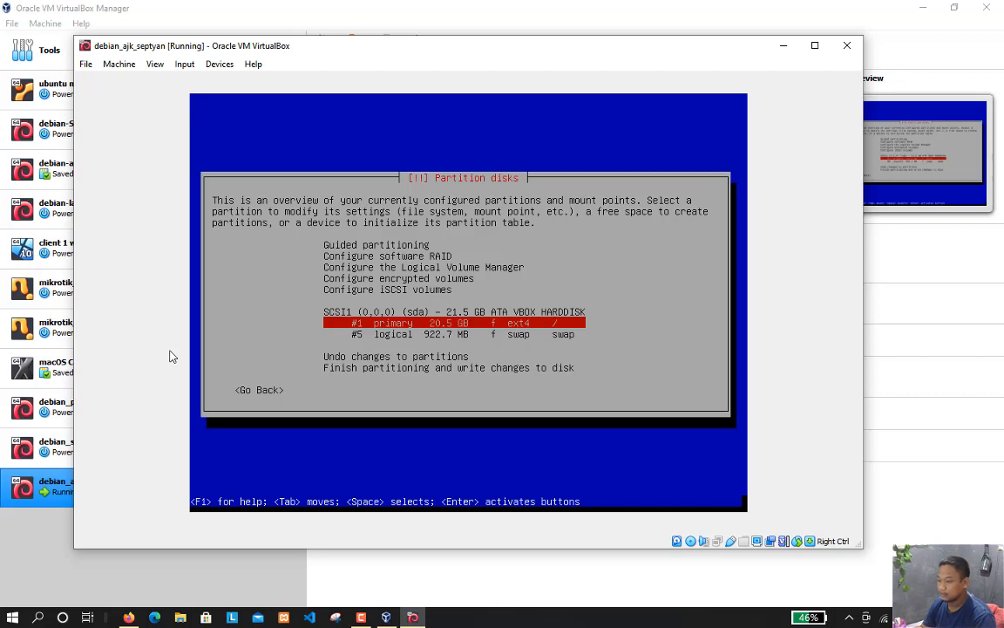
{"action": "key", "text": "Down"}
{"action": "key", "text": "Down"}
{"action": "key", "text": "Down"}
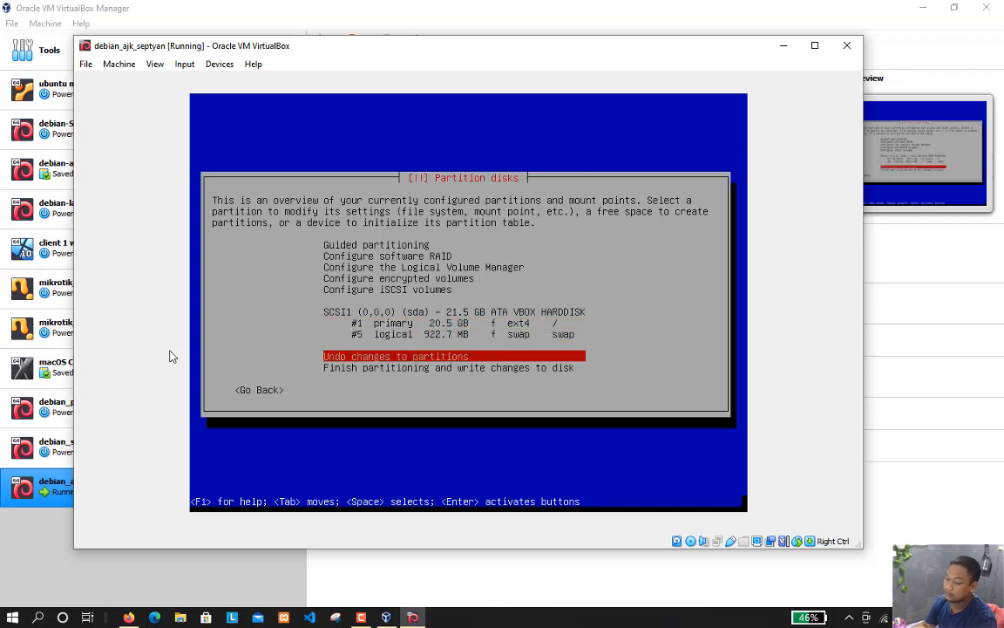
{"action": "key", "text": "Return"}
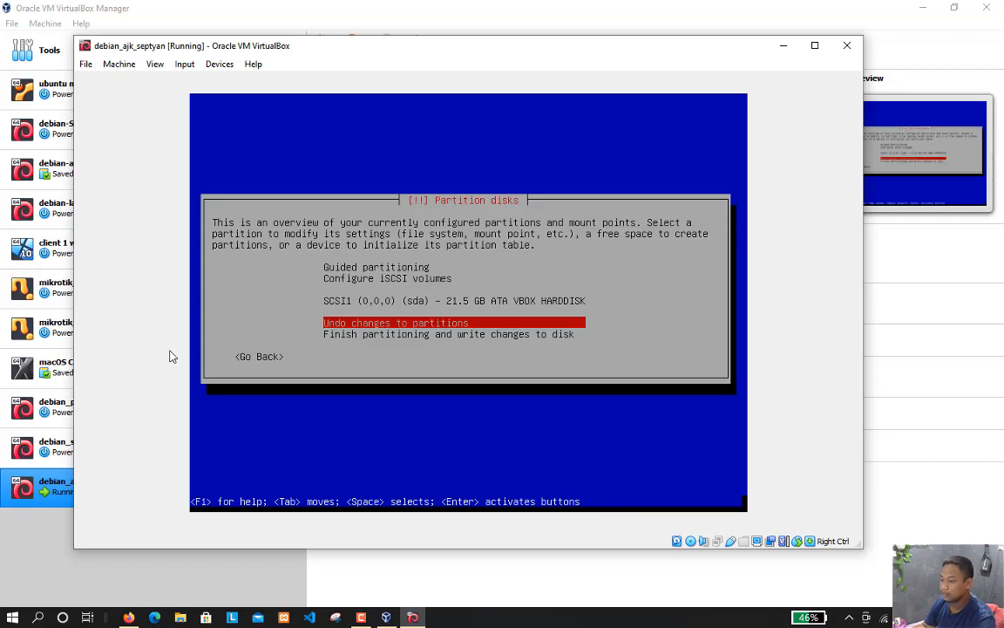
Create a new empty partition table on the SCSI1 (sda) disk
{"action": "key", "text": "Up"}
{"action": "key", "text": "Down"}
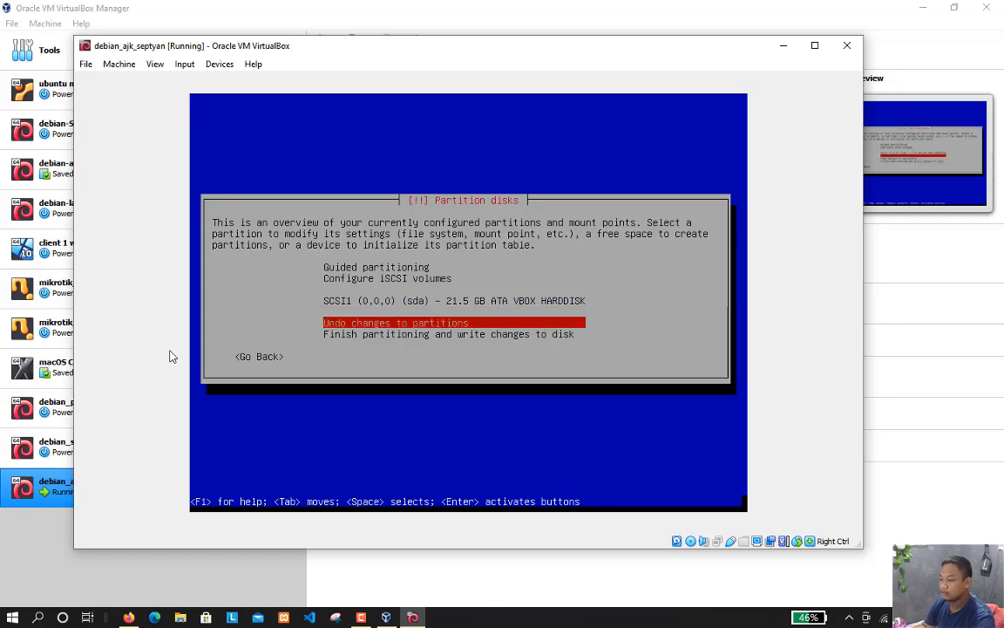
{"action": "key", "text": "Up"}
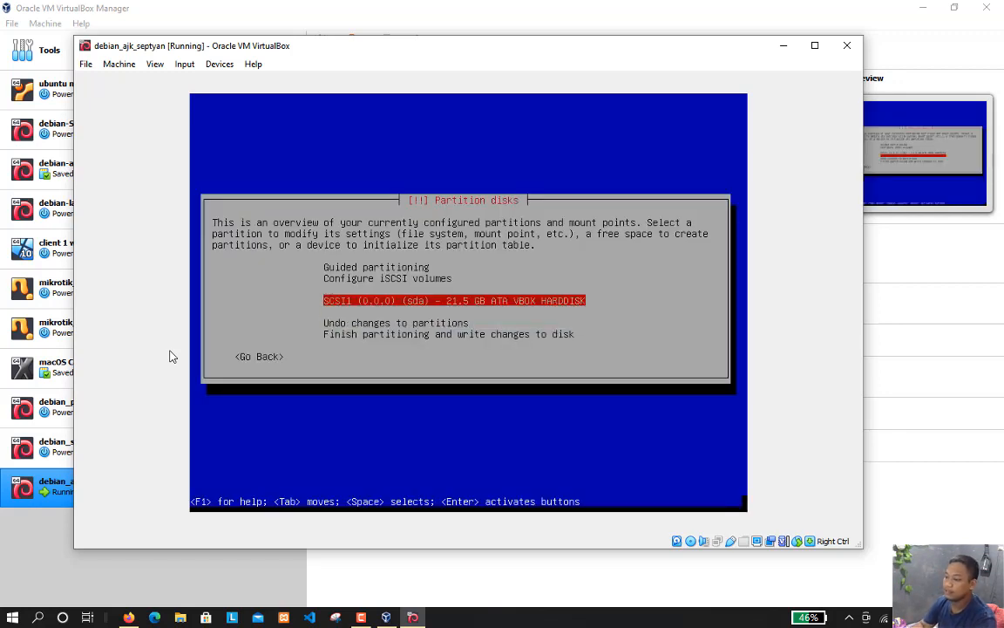
{"action": "key", "text": "Return"}
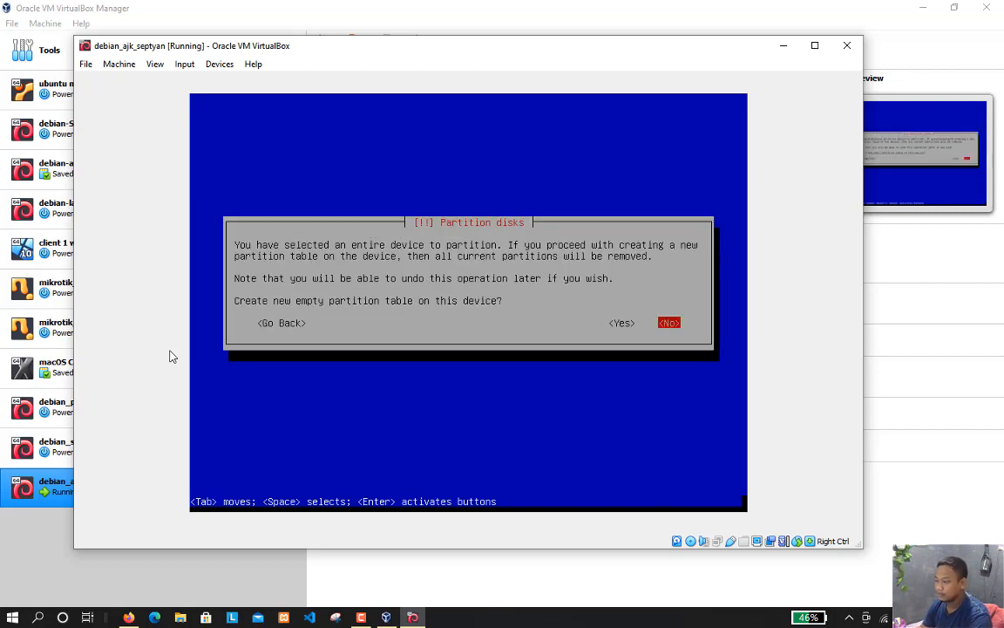
{"action": "key", "text": "Left"}
{"action": "key", "text": "Return"}
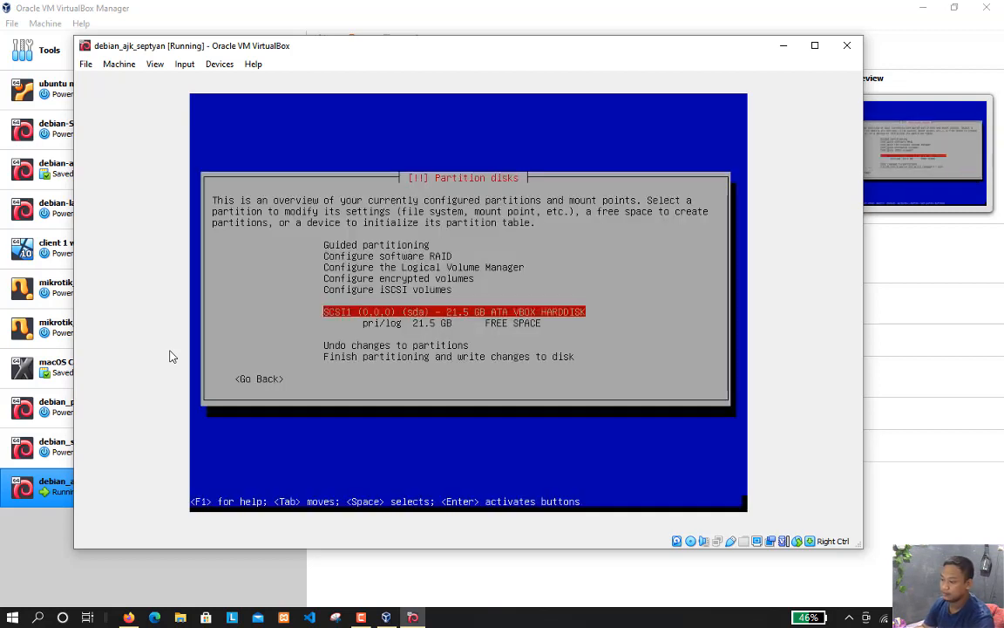
Create a new 2 GB primary partition in the free space, accepting the default location
{"action": "key", "text": "Down"}
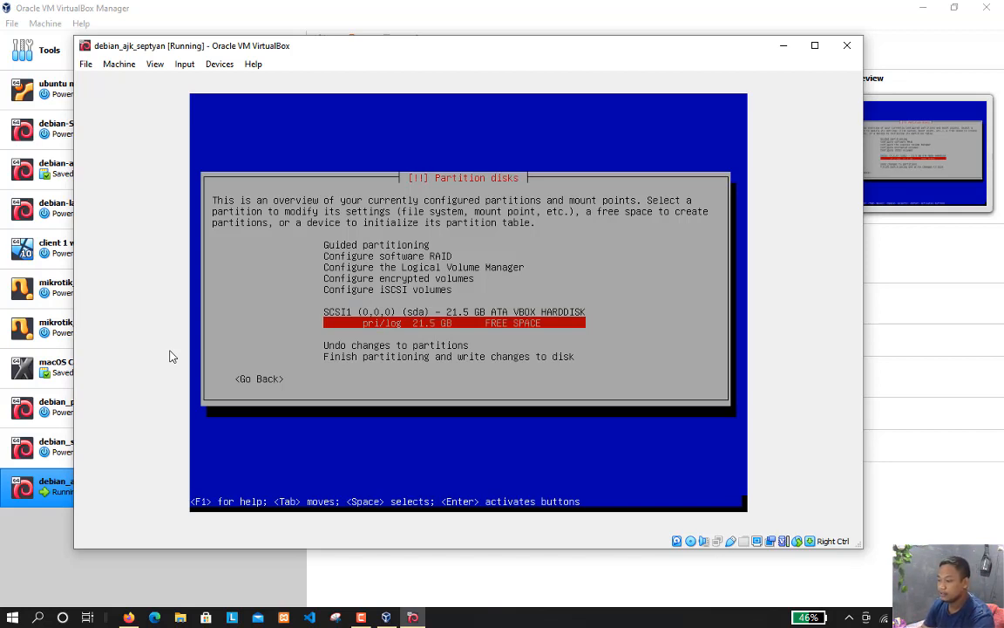
{"action": "key", "text": "Return"}
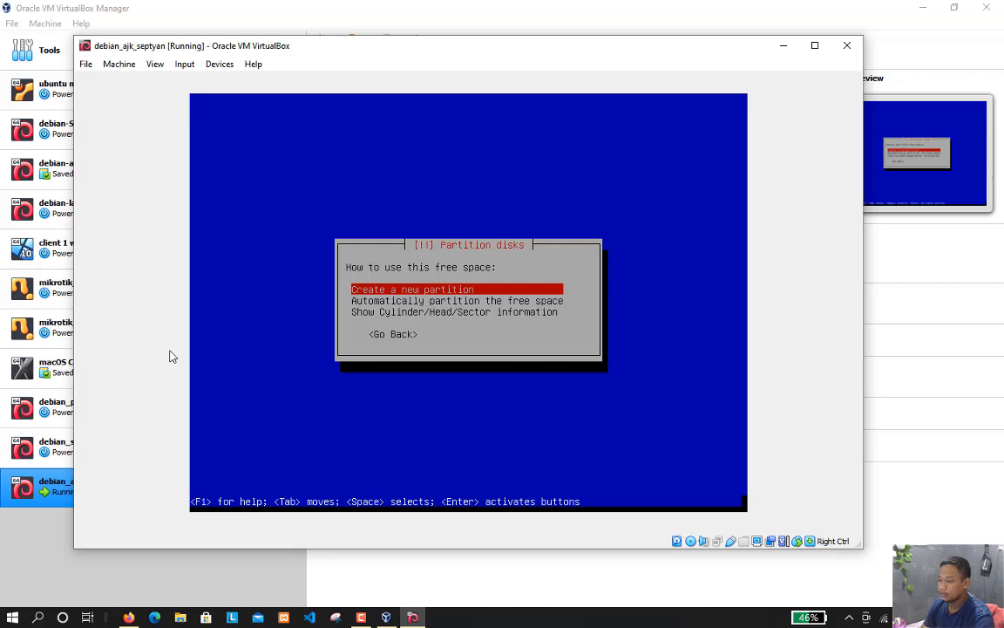
{"action": "key", "text": "Return"}
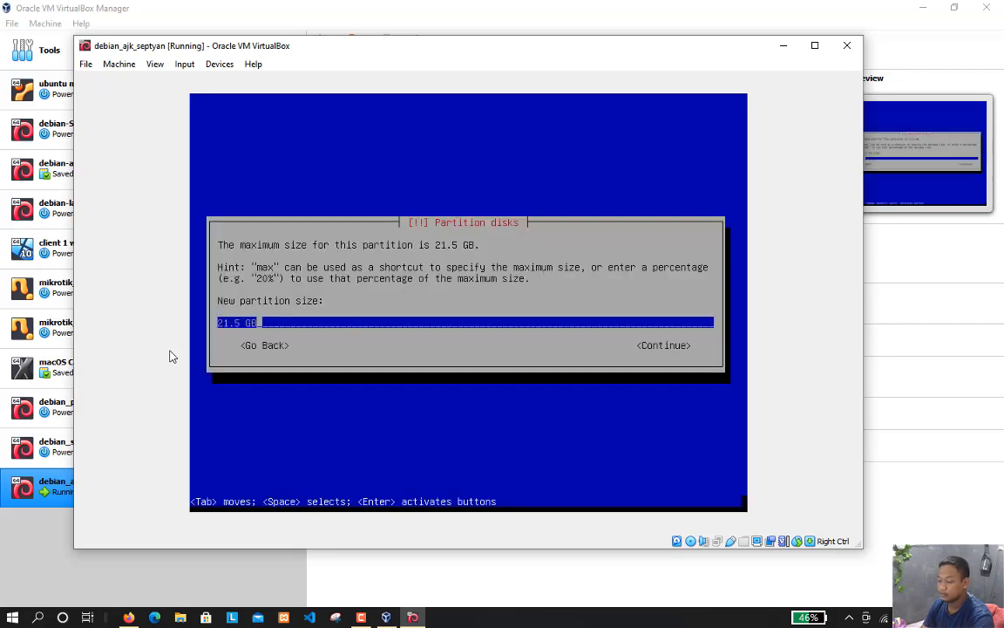
{"action": "key", "text": "Left"}
{"action": "key", "text": "Left"}
{"action": "key", "text": "Left"}
{"action": "key", "text": "BackSpace"}
{"action": "key", "text": "BackSpace"}
{"action": "key", "text": "BackSpace"}
{"action": "key", "text": "BackSpace"}
{"action": "key", "text": "BackSpace"}
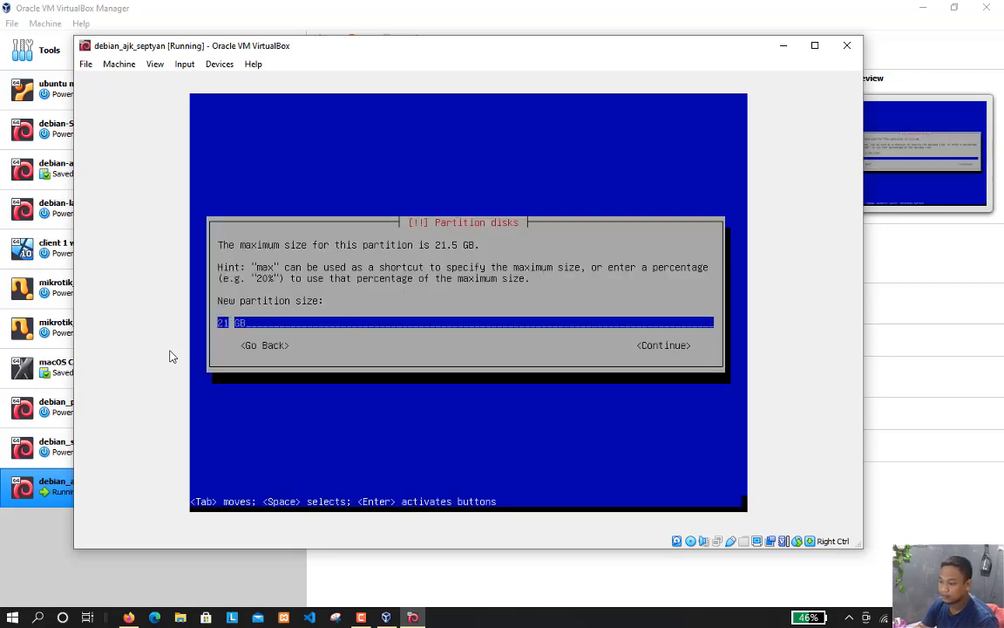
{"action": "type", "text": "2"}
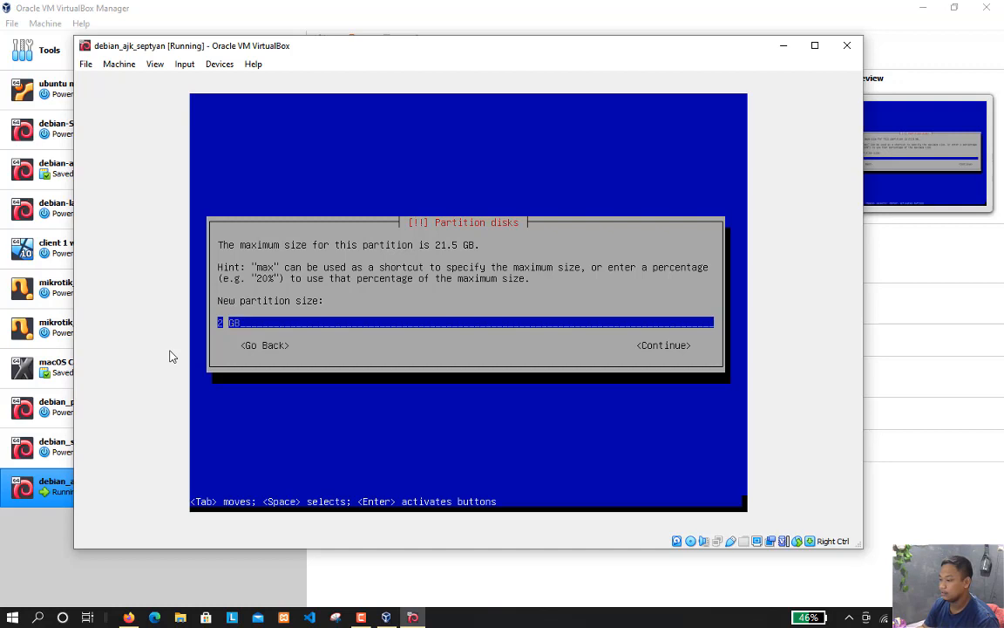
{"action": "key", "text": "Return"}
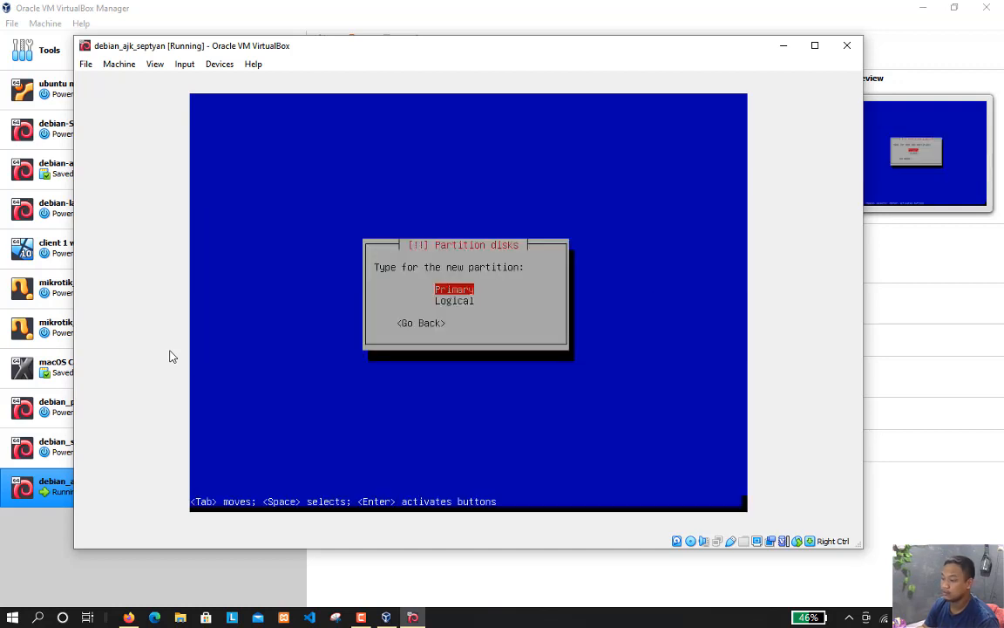
{"action": "key", "text": "Return"}
Set the new 2 GB partition to be used as swap area
{"action": "key", "text": "Return"}
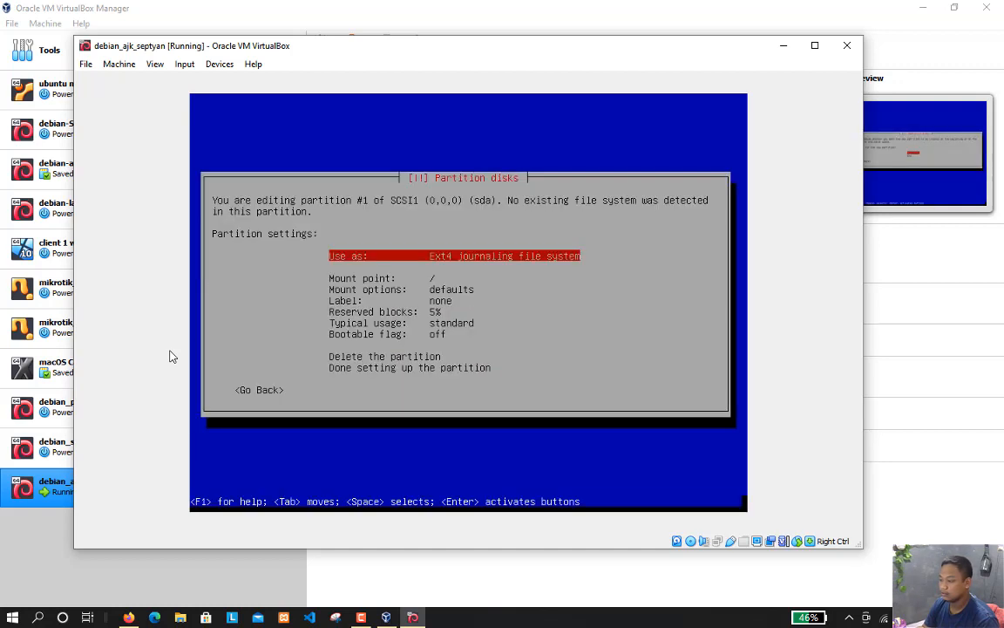
{"action": "key", "text": "Return"}
{"action": "key", "text": "Down"}
{"action": "key", "text": "Down"}
{"action": "key", "text": "Down"}
{"action": "key", "text": "Down"}
{"action": "key", "text": "Down"}
{"action": "key", "text": "Down"}
{"action": "key", "text": "Down"}
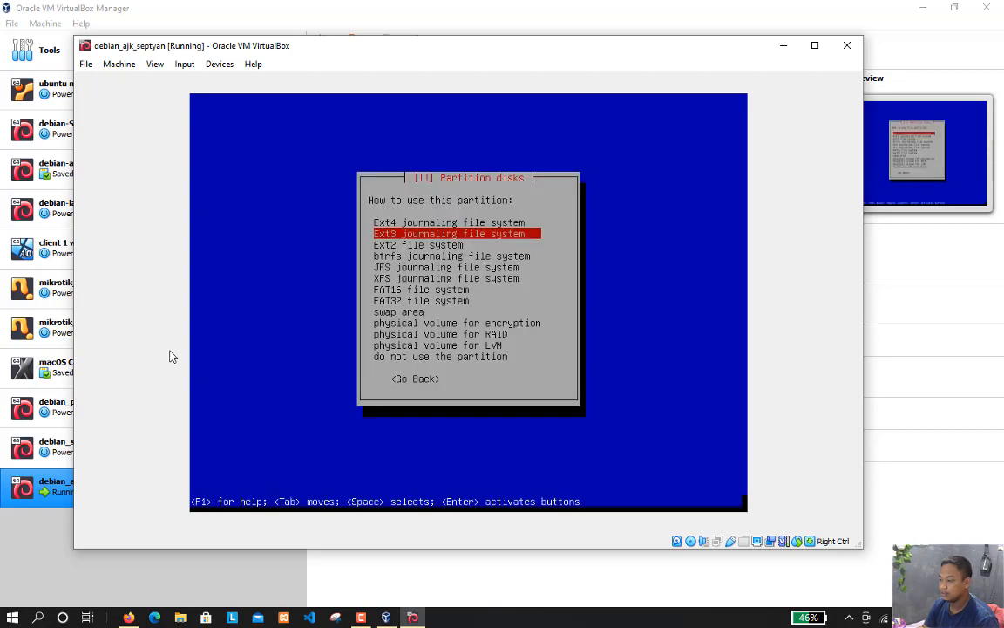
{"action": "key", "text": "Down"}
{"action": "key", "text": "Return"}
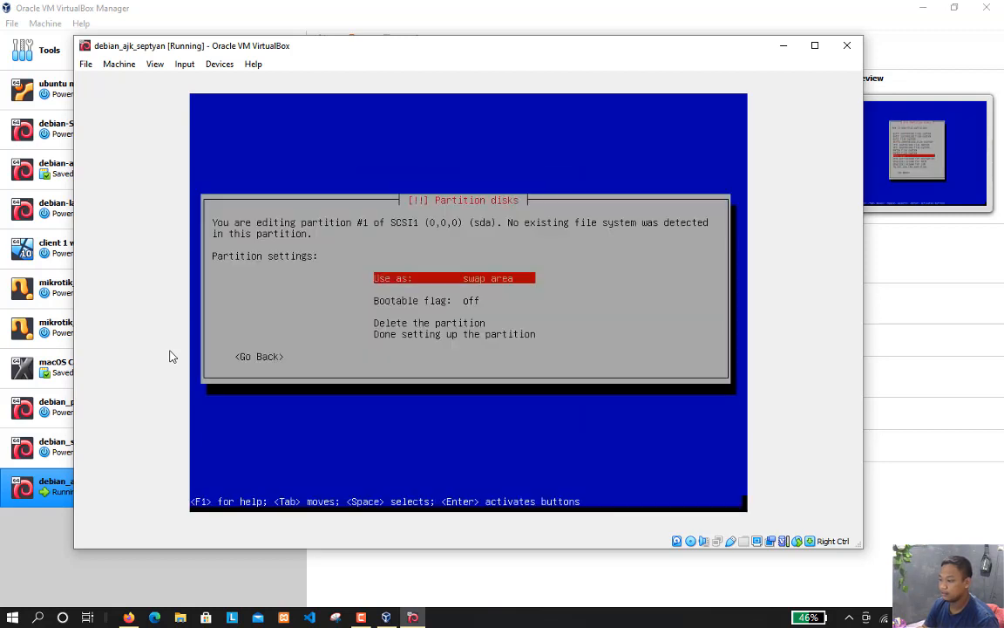
Keep swap area as the partition's use and finish setting up the partition
{"action": "key", "text": "Down"}
{"action": "key", "text": "Up"}
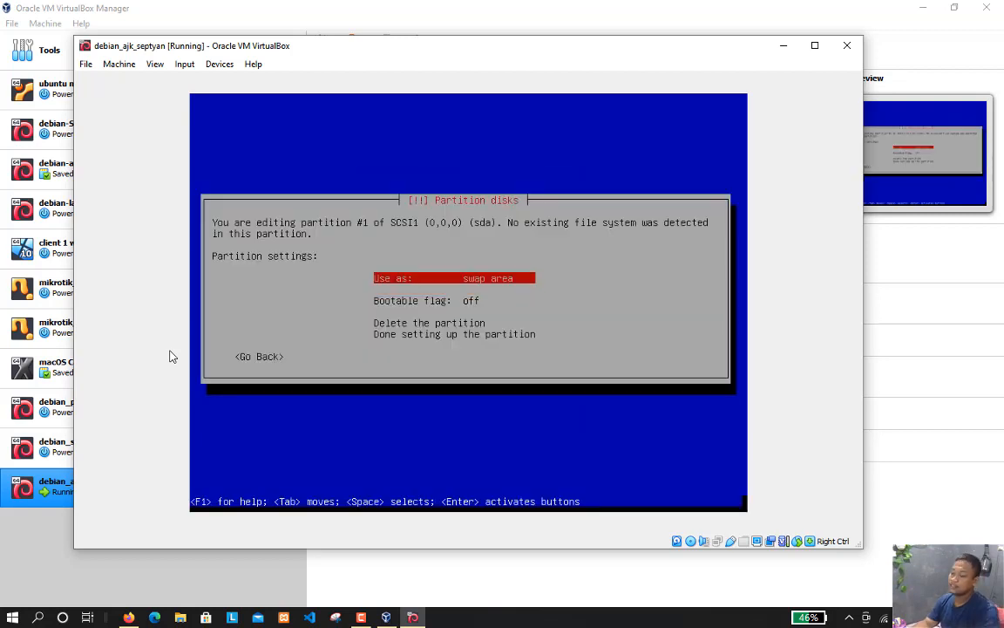
{"action": "key", "text": "Return"}
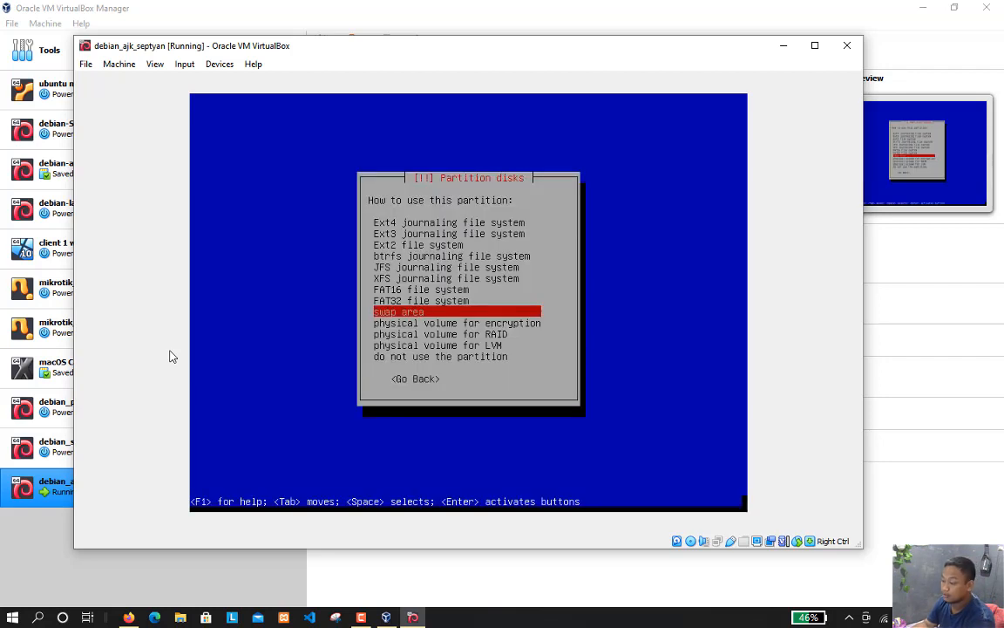
{"action": "key", "text": "Return"}
{"action": "key", "text": "Down"}
{"action": "key", "text": "Down"}
{"action": "key", "text": "Down"}
{"action": "key", "text": "Down"}
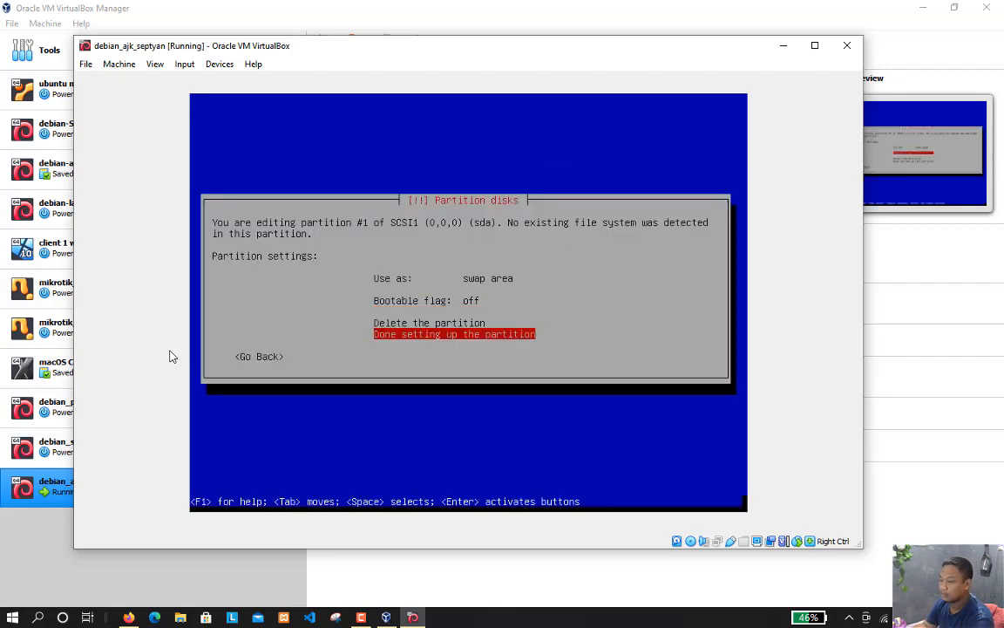
{"action": "key", "text": "Return"}
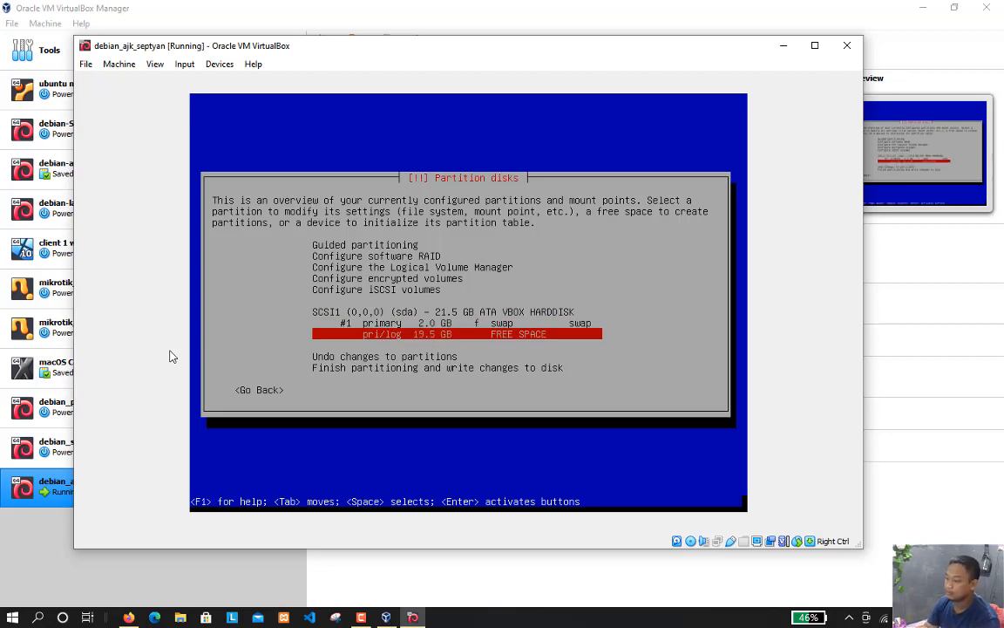
Create a new 10 GB primary partition in the 19.5 GB free space, placed at the default location
{"action": "key", "text": "Return"}
{"action": "key", "text": "Return"}
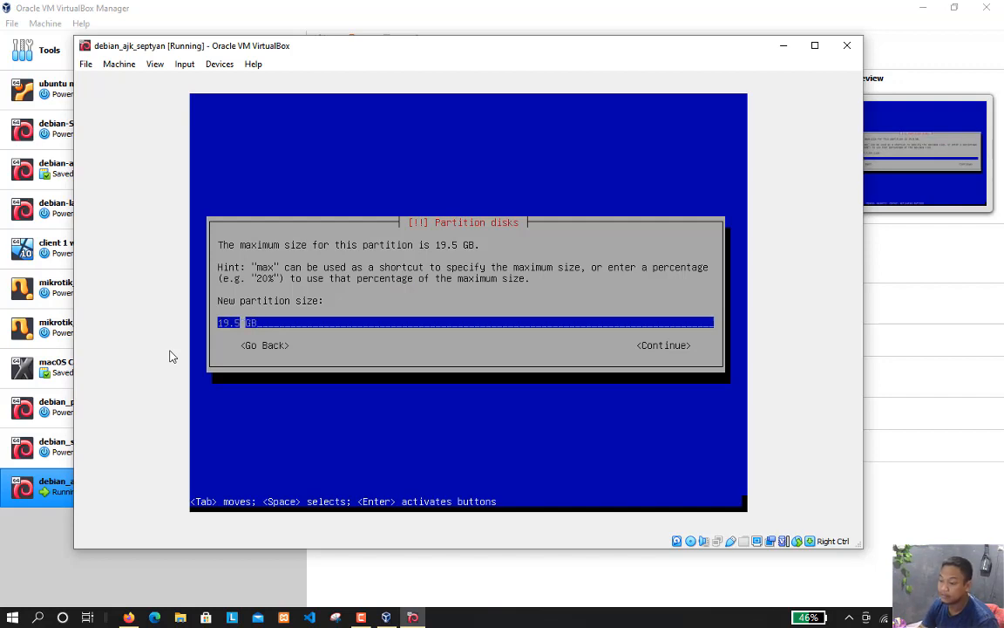
{"action": "key", "text": "BackSpace"}
{"action": "key", "text": "BackSpace"}
{"action": "key", "text": "BackSpace"}
{"action": "key", "text": "BackSpace"}
{"action": "key", "text": "BackSpace"}
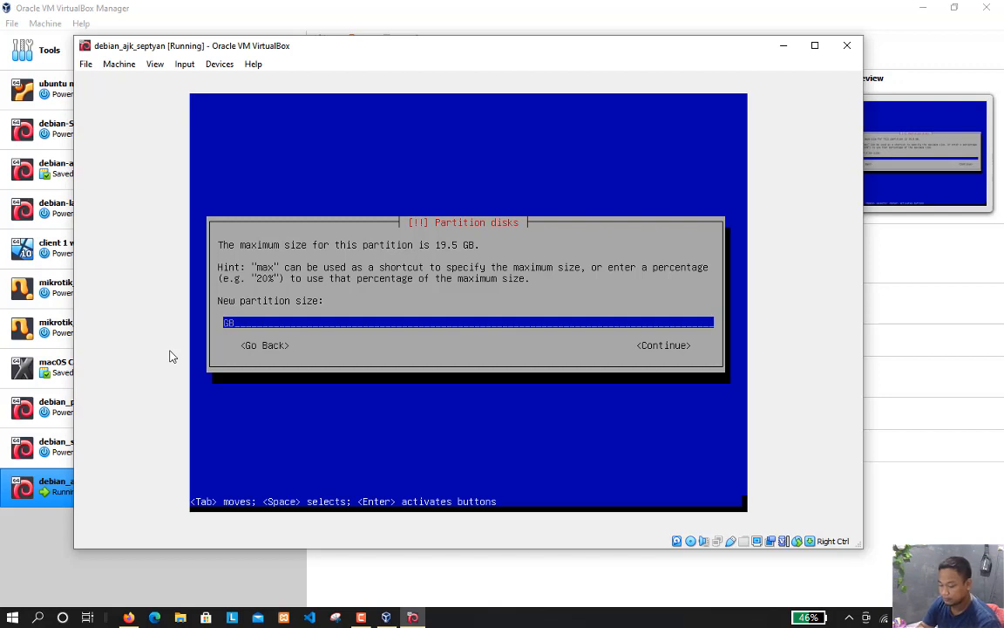
{"action": "type", "text": "10"}
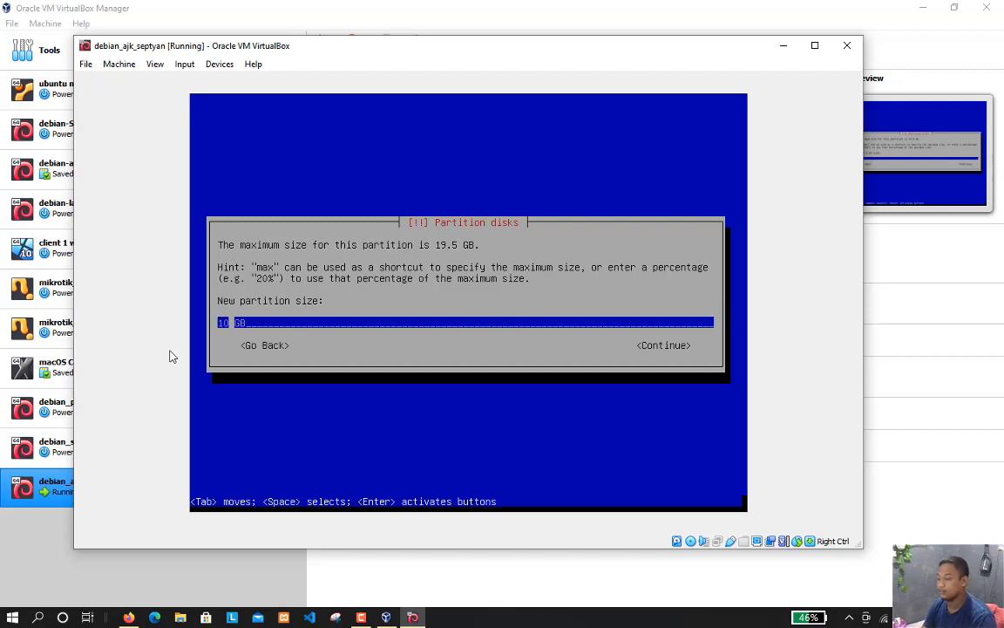
{"action": "key", "text": "Return"}
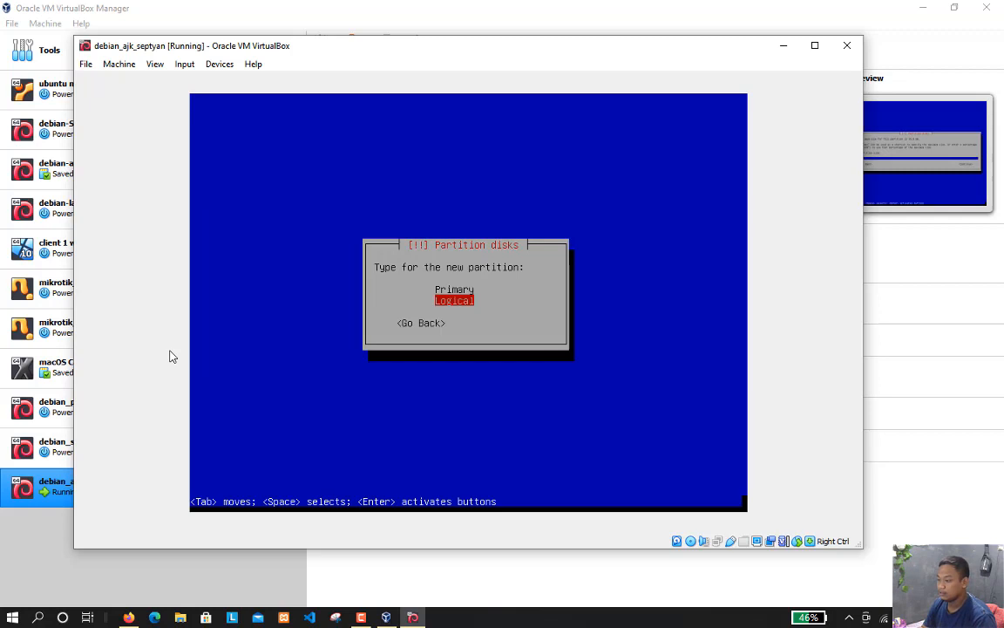
{"action": "key", "text": "Up"}
{"action": "key", "text": "Return"}
{"action": "key", "text": "Return"}
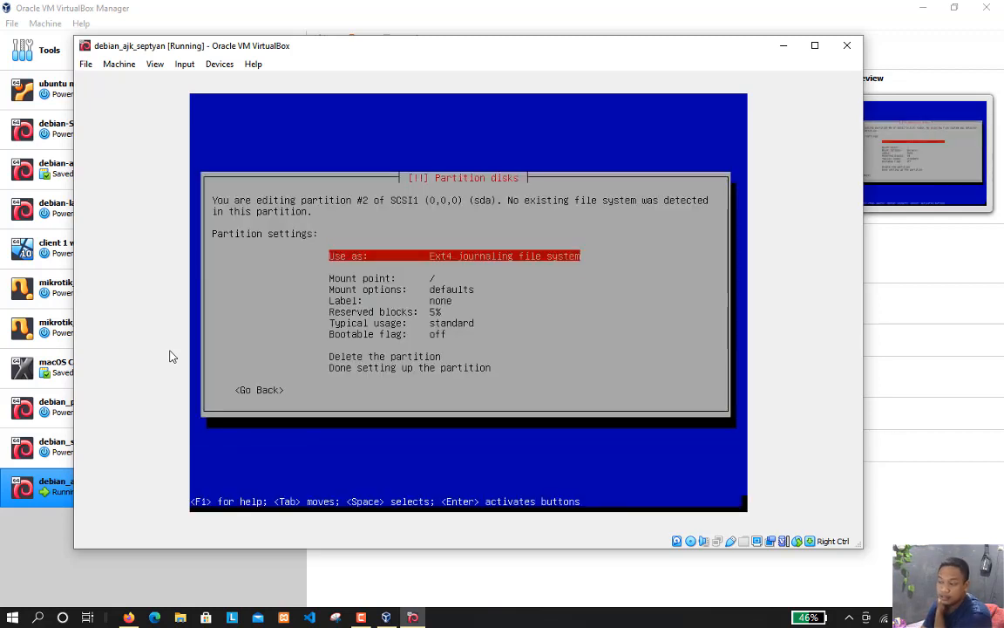
Choose / (the root file system) as the mount point of the new 10 GB partition
{"action": "key", "text": "Down"}
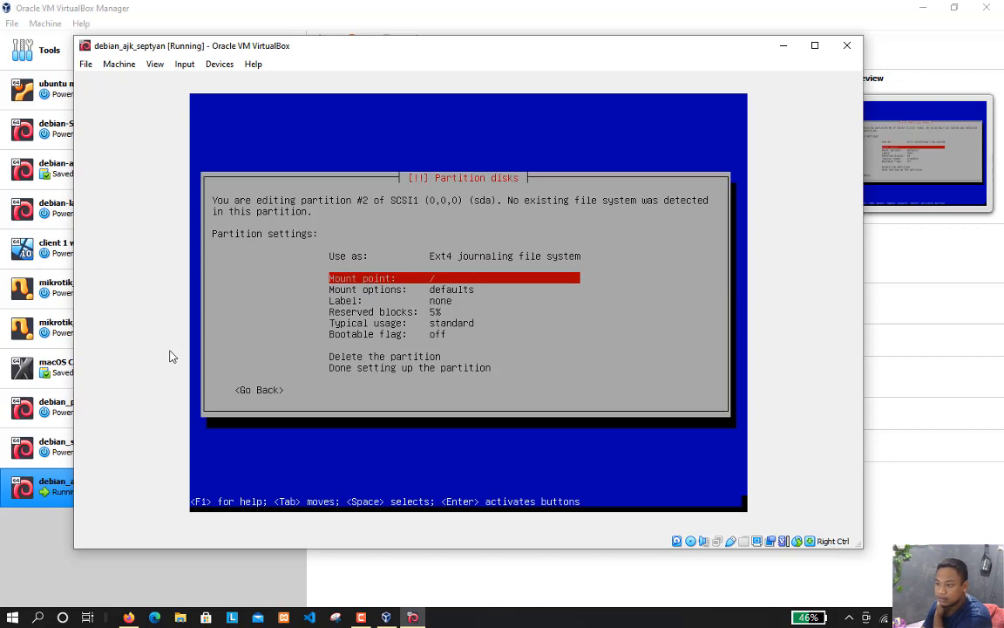
{"action": "key", "text": "Up"}
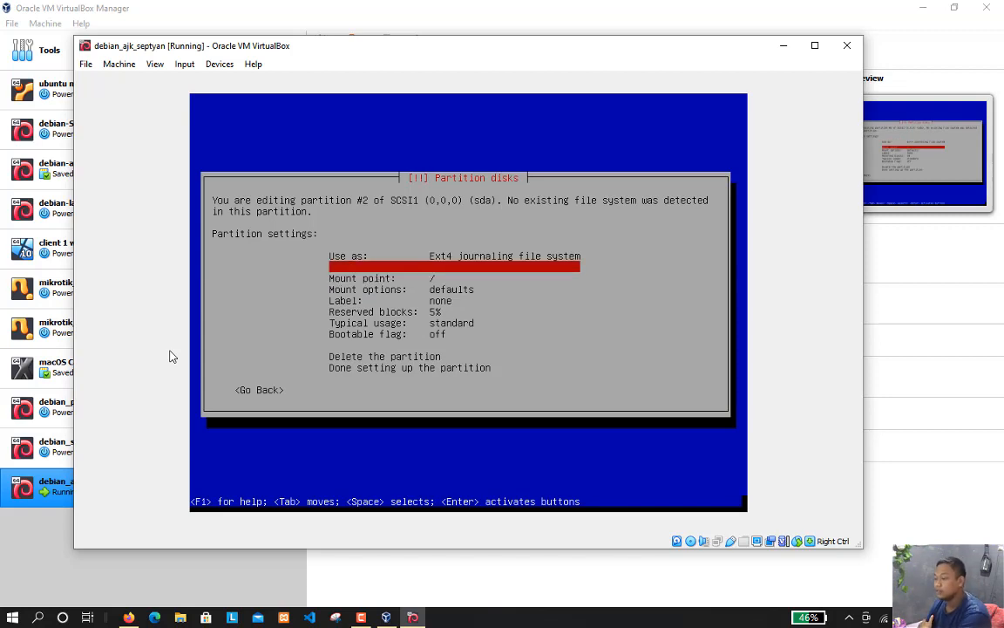
{"action": "key", "text": "Down"}
{"action": "key", "text": "Down"}
{"action": "key", "text": "Down"}
{"action": "key", "text": "Down"}
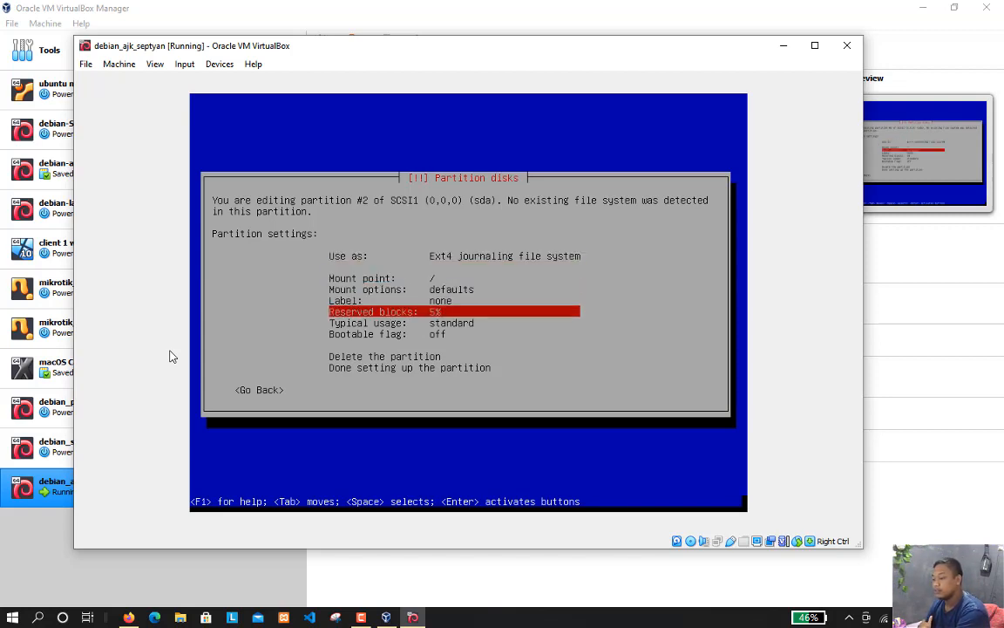
{"action": "key", "text": "Up"}
{"action": "key", "text": "Up"}
{"action": "key", "text": "Up"}
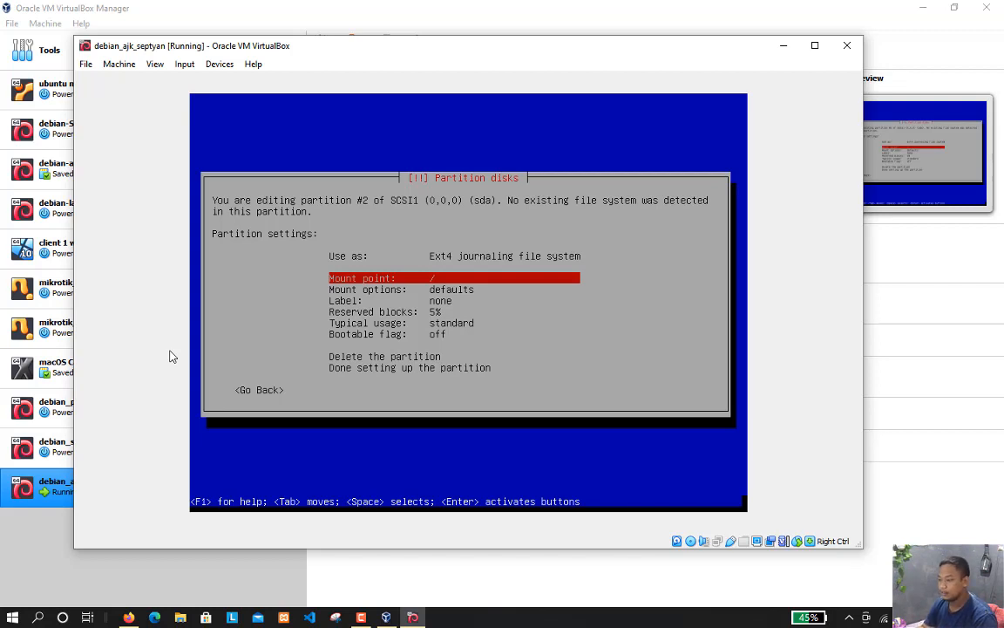
{"action": "key", "text": "Return"}
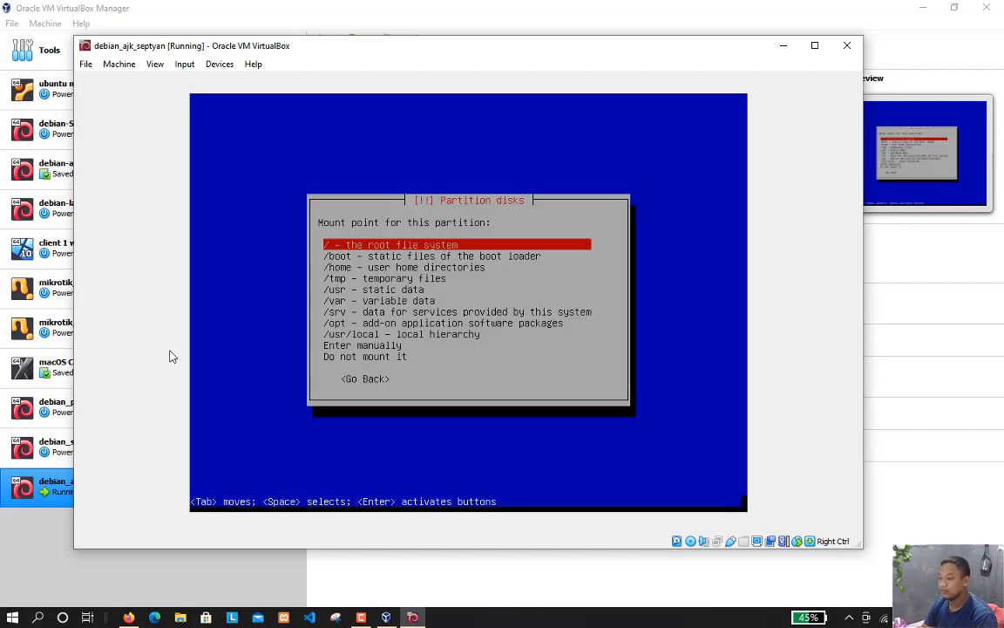
{"action": "key", "text": "Return"}
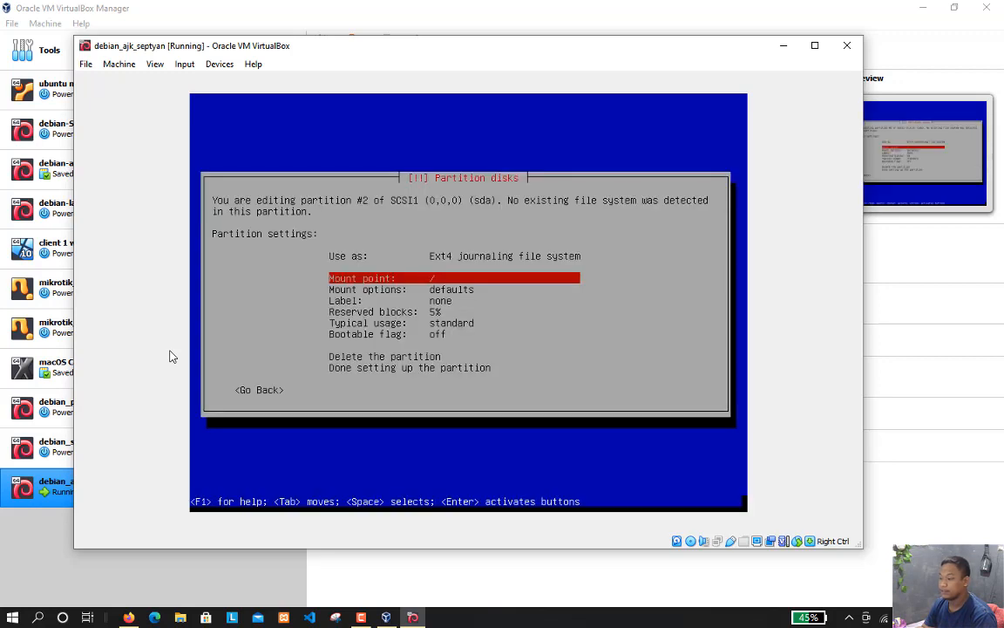
Finish setting up the 10 GB root partition, keeping its other settings at their defaults
{"action": "key", "text": "Up"}
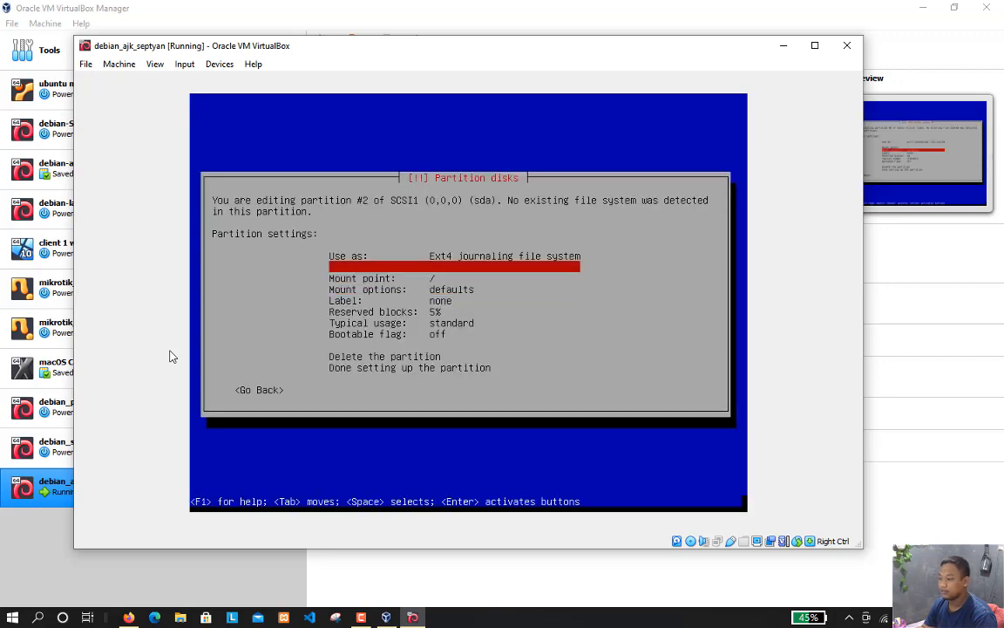
{"action": "key", "text": "Down"}
{"action": "key", "text": "Down"}
{"action": "key", "text": "Down"}
{"action": "key", "text": "Down"}
{"action": "key", "text": "Down"}
{"action": "key", "text": "Down"}
{"action": "key", "text": "Down"}
{"action": "key", "text": "Down"}
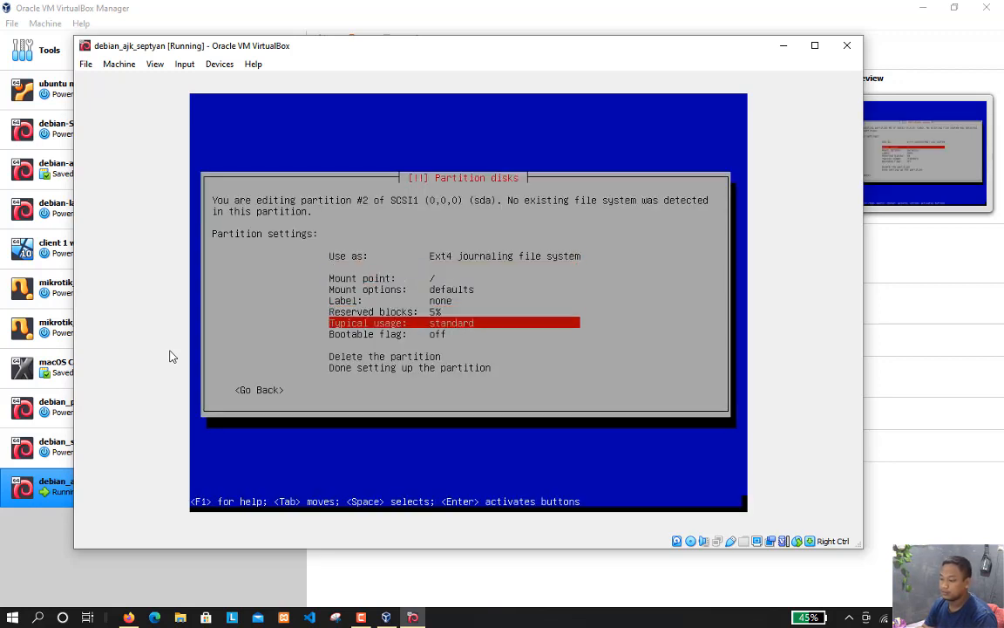
{"action": "key", "text": "Down"}
Create a logical partition from the remaining free space, using the full 9.5 GB
{"action": "key", "text": "Down"}
{"action": "key", "text": "Return"}
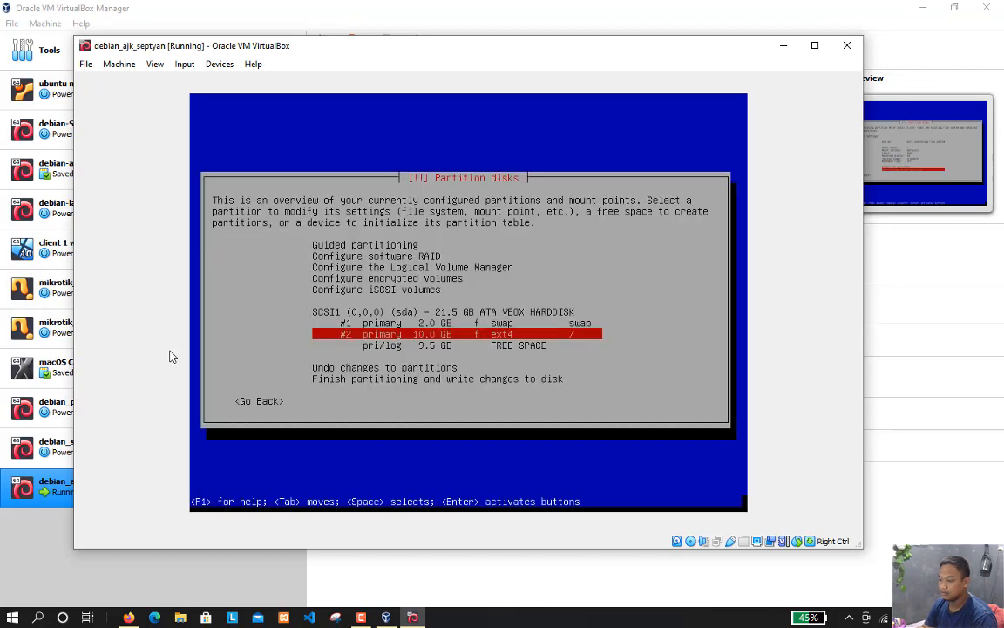
{"action": "key", "text": "Down"}
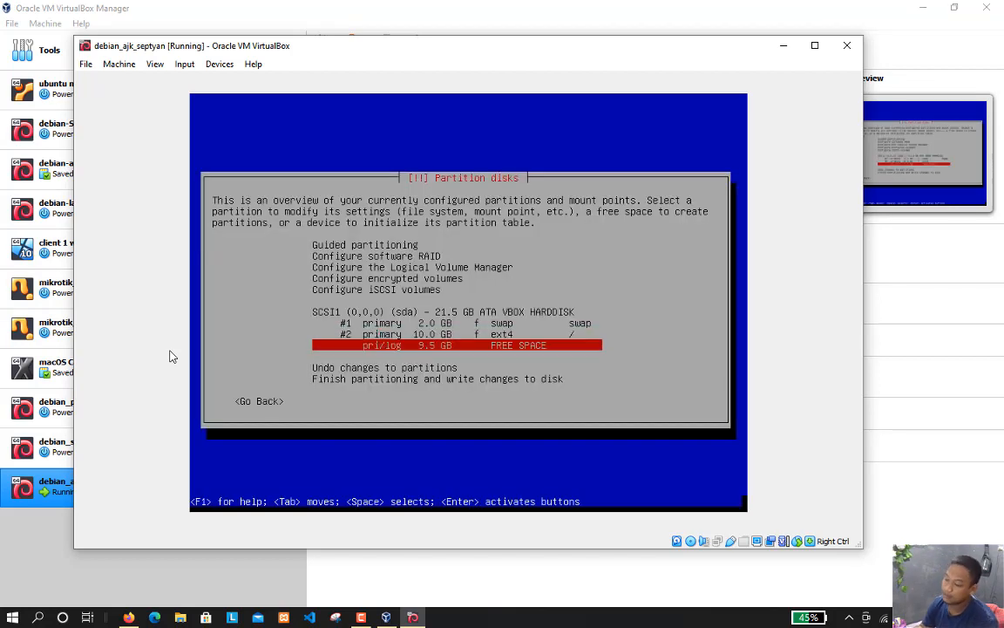
{"action": "key", "text": "Return"}
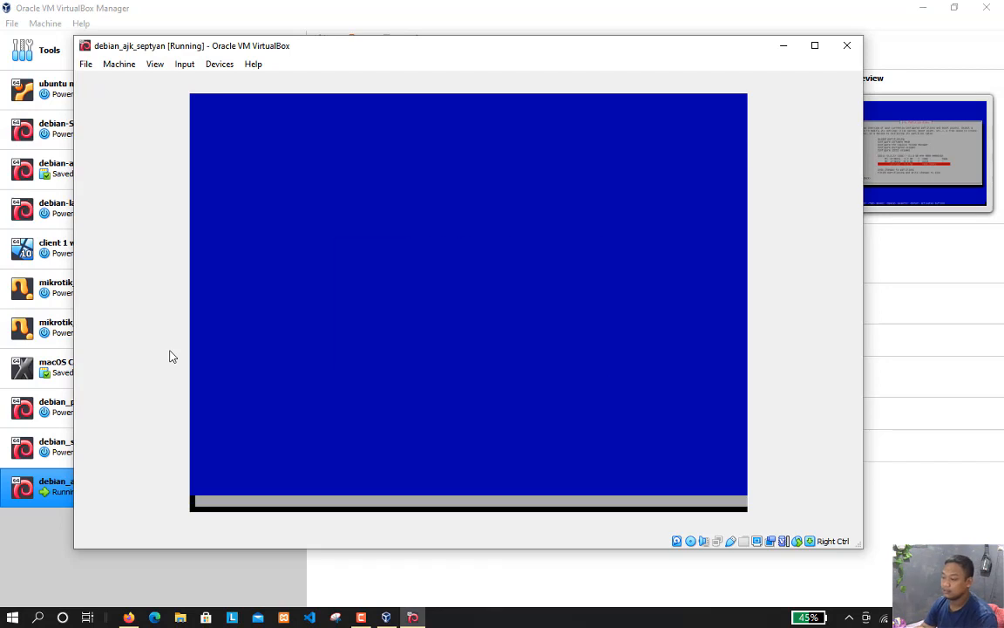
{"action": "key", "text": "Return"}
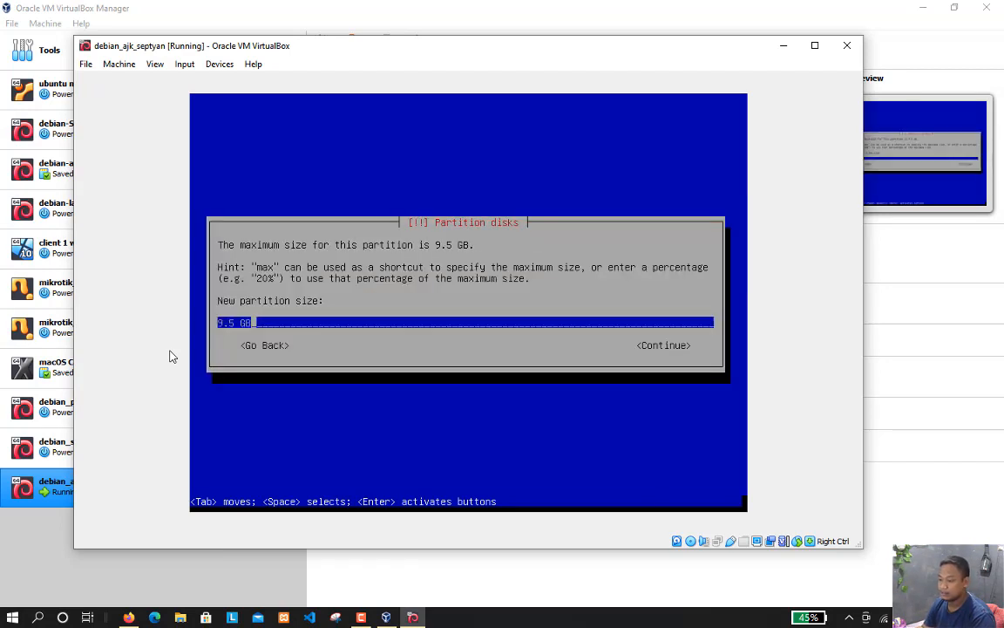
{"action": "key", "text": "Return"}
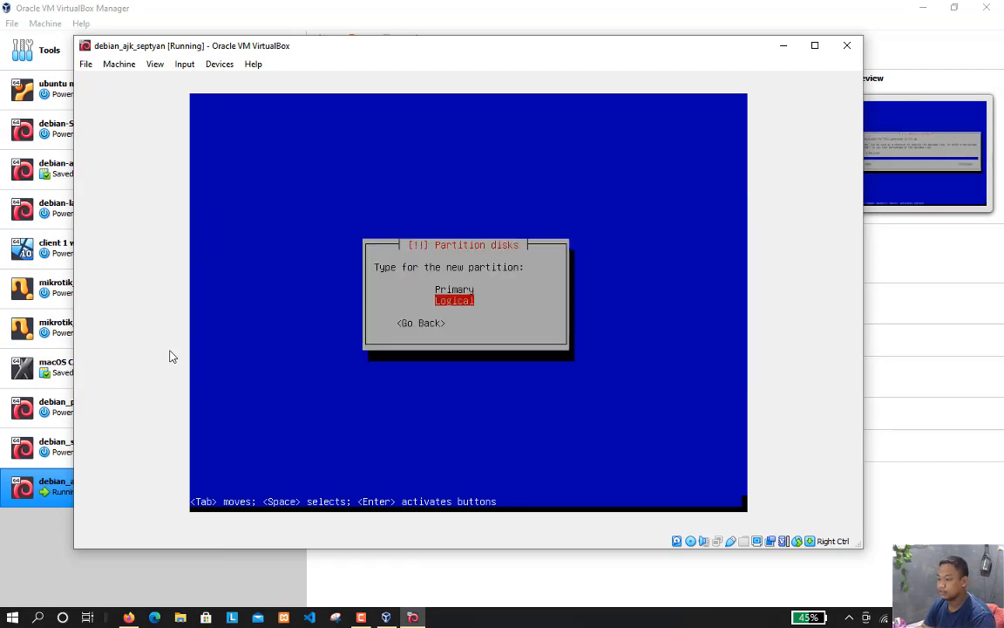
{"action": "key", "text": "Return"}
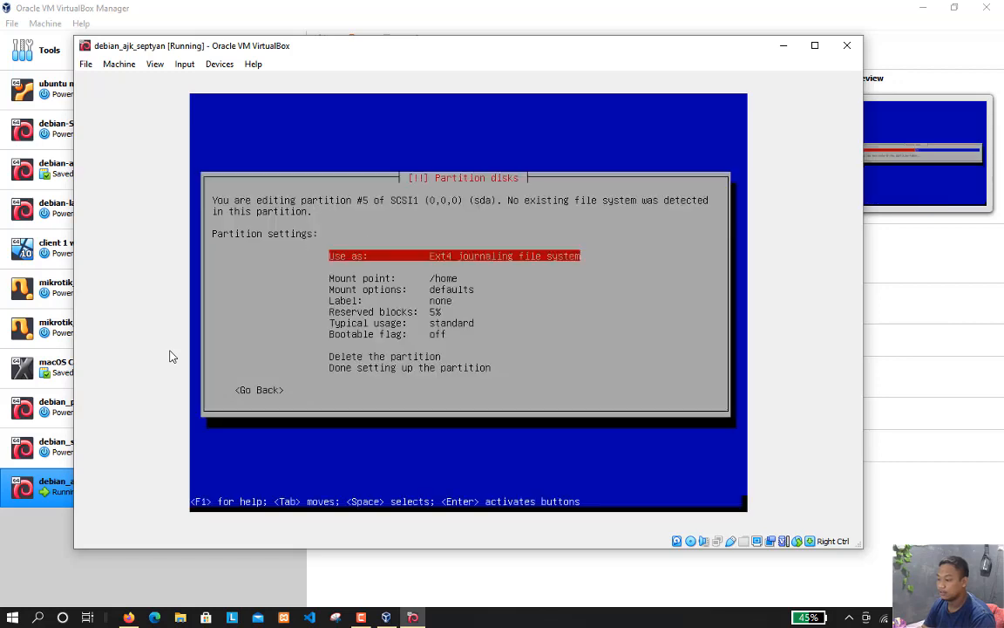
Set the logical partition's mount point to /home and finish setting up the partition
{"action": "key", "text": "Down"}
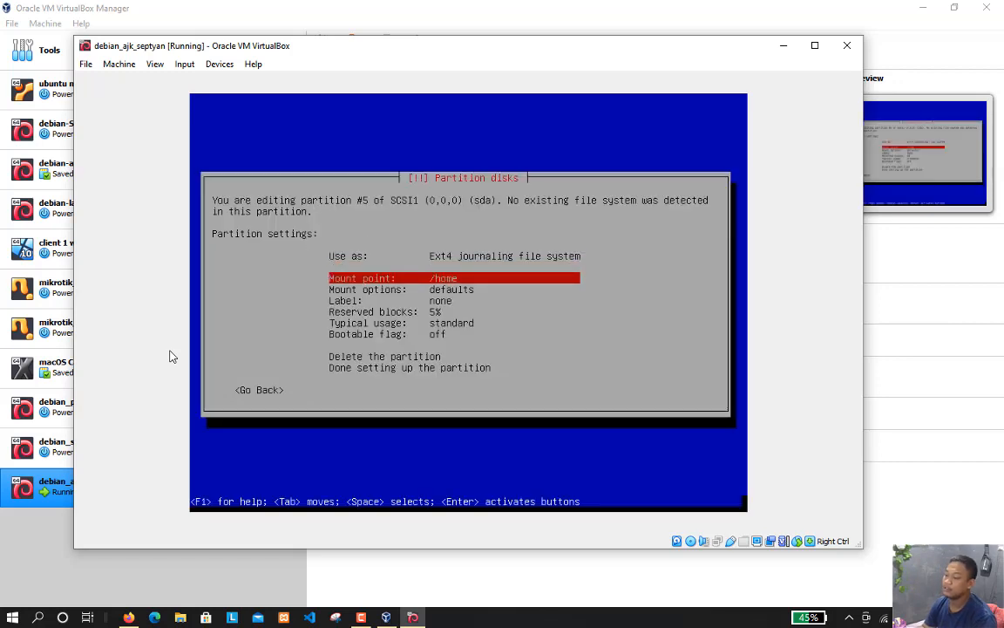
{"action": "key", "text": "Return"}
{"action": "key", "text": "Down"}
{"action": "key", "text": "Down"}
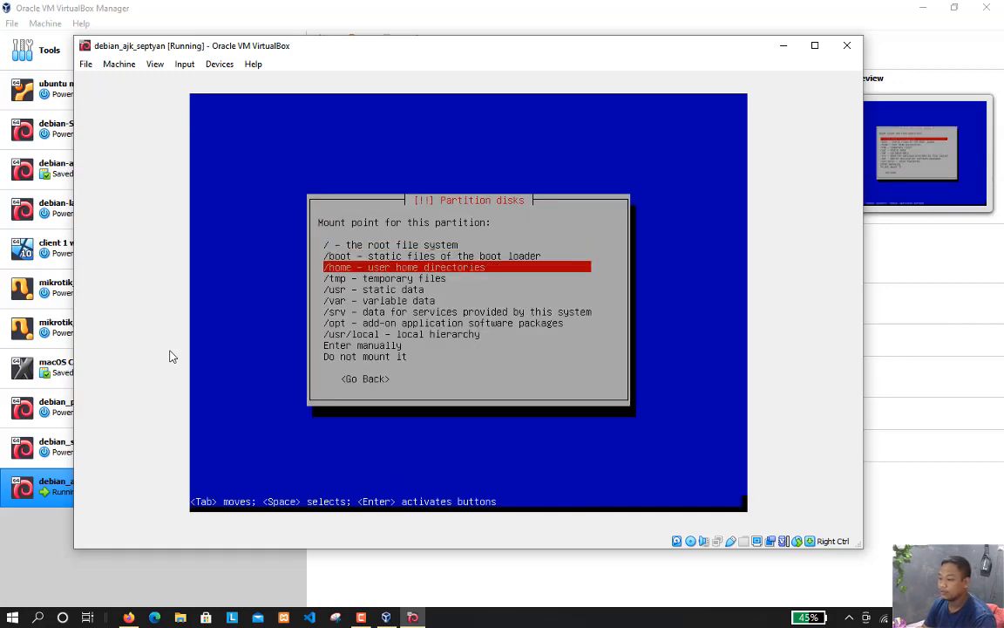
{"action": "key", "text": "Return"}
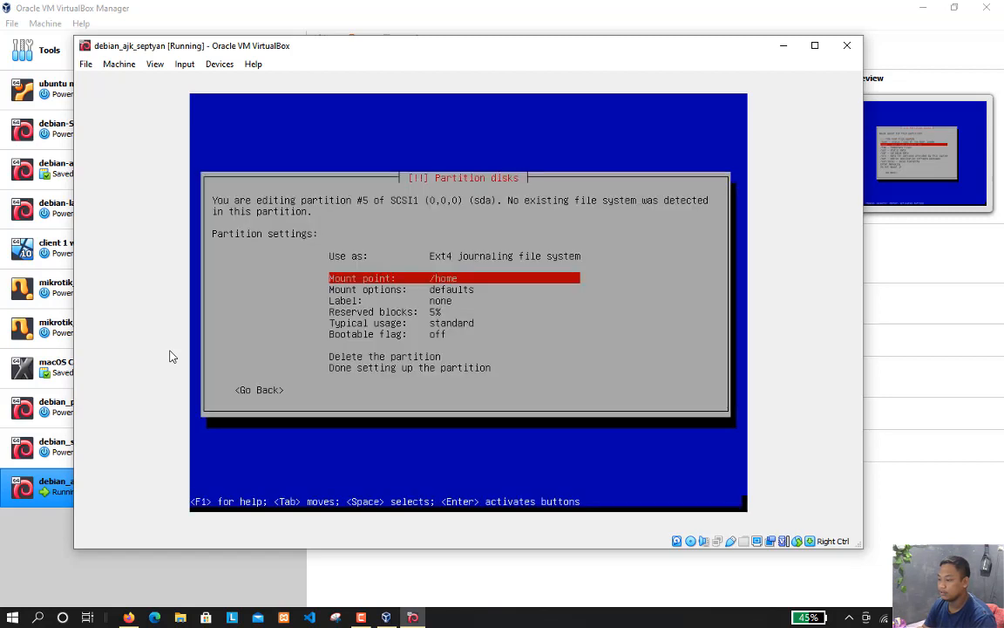
{"action": "key", "text": "Down"}
{"action": "key", "text": "Down"}
{"action": "key", "text": "Down"}
{"action": "key", "text": "Down"}
{"action": "key", "text": "Down"}
{"action": "key", "text": "Down"}
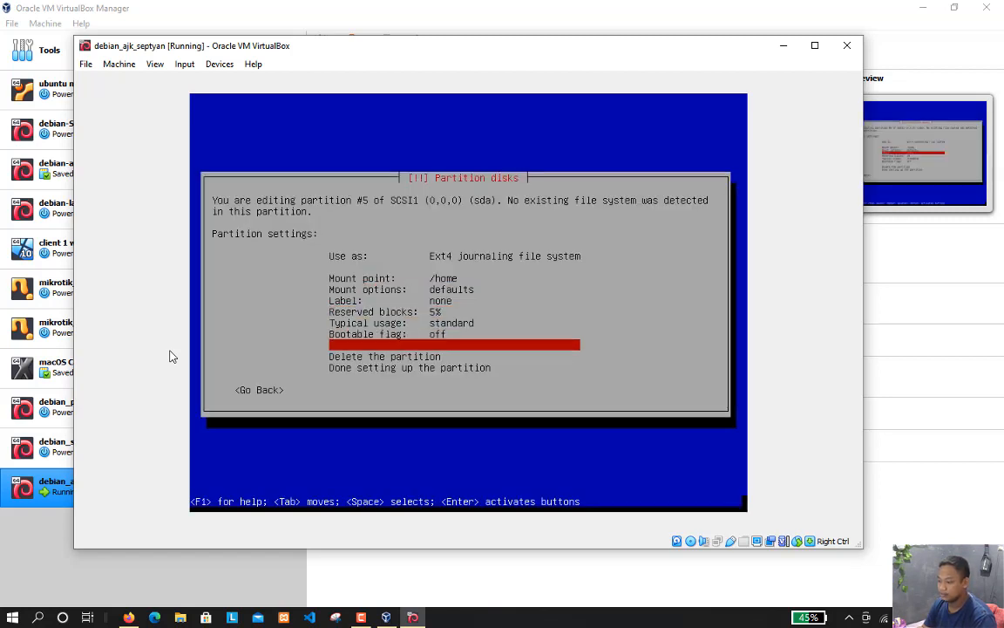
{"action": "key", "text": "Return"}
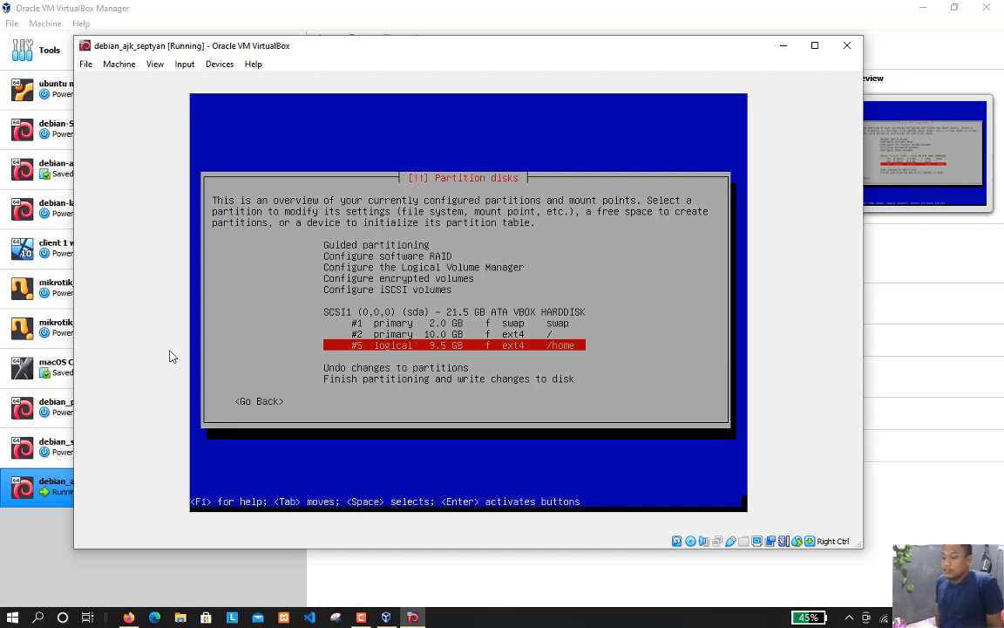
Finish partitioning and confirm writing the swap, root and /home partition changes to the disk
{"action": "key", "text": "Up"}
{"action": "key", "text": "Up"}
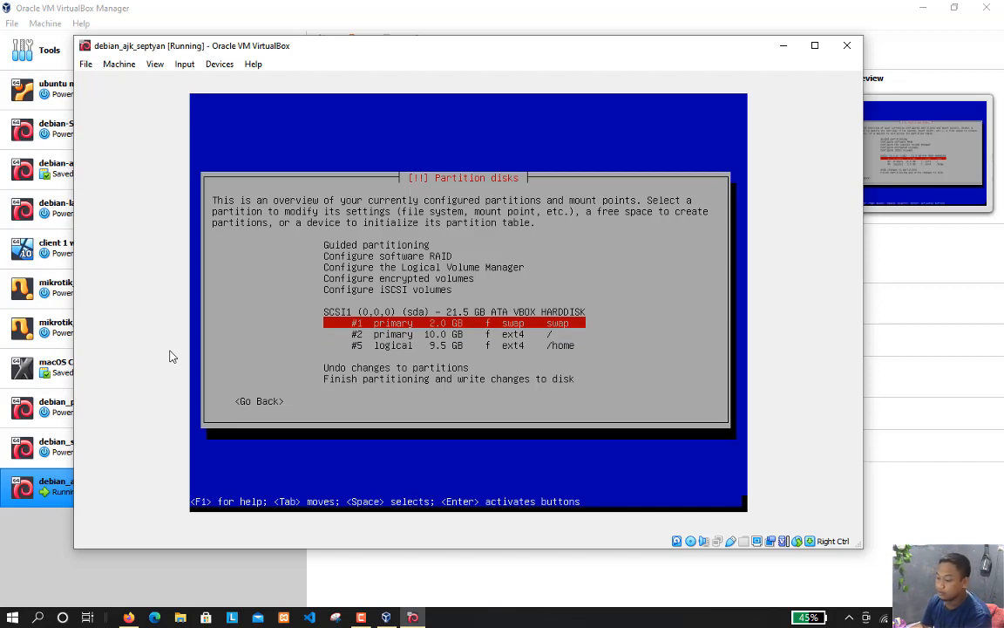
{"action": "key", "text": "Down"}
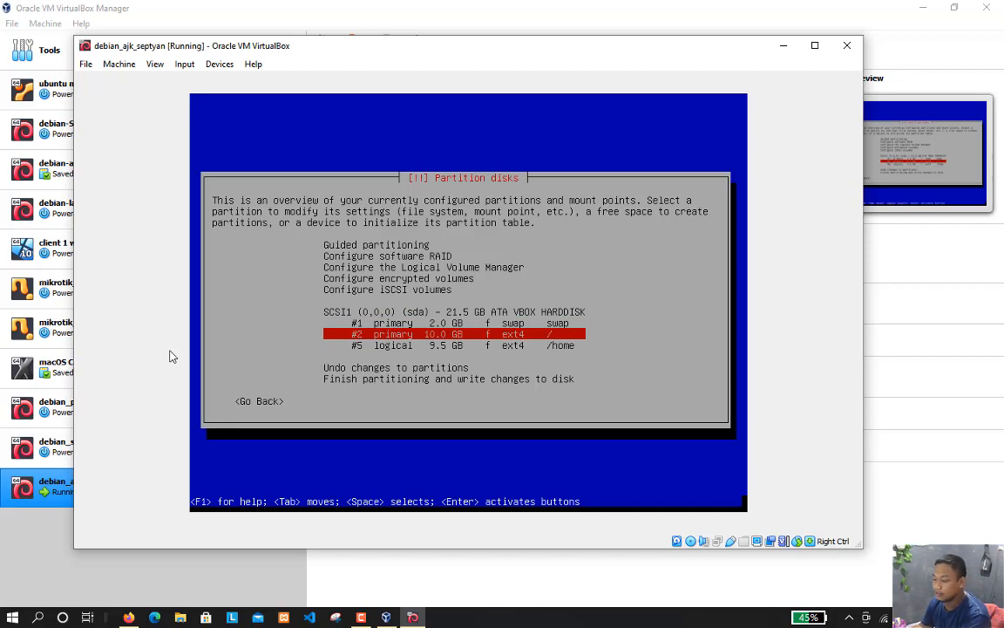
{"action": "key", "text": "Down"}
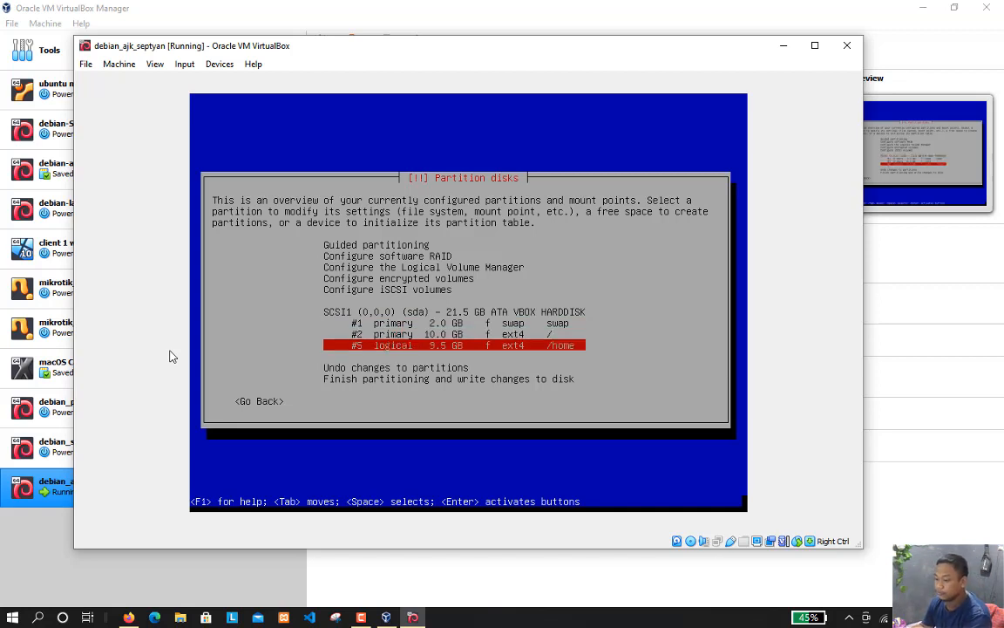
{"action": "key", "text": "Down"}
{"action": "key", "text": "Down"}
{"action": "key", "text": "Return"}
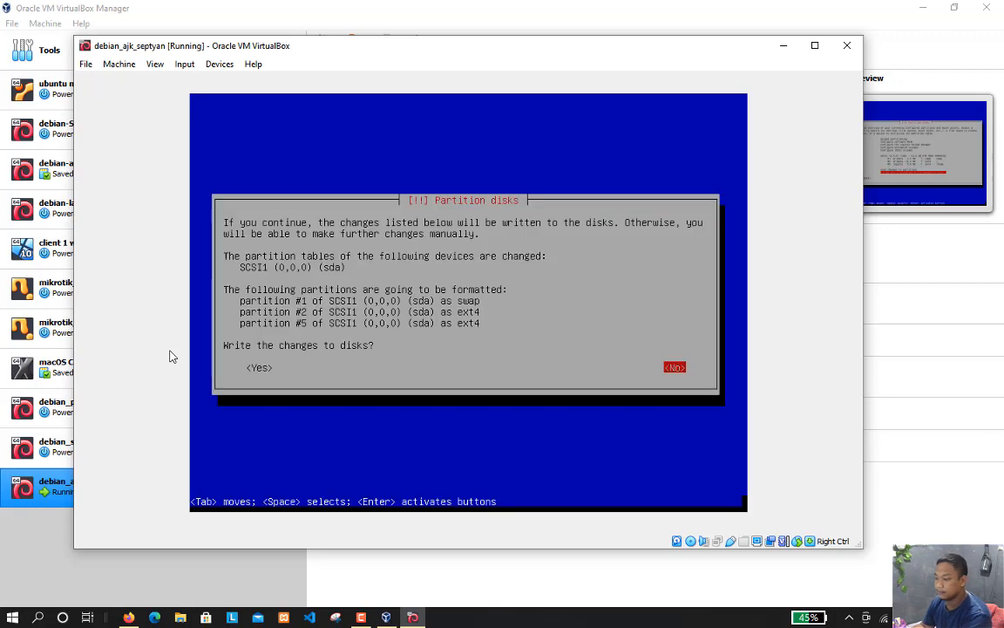
{"action": "key", "text": "Tab"}
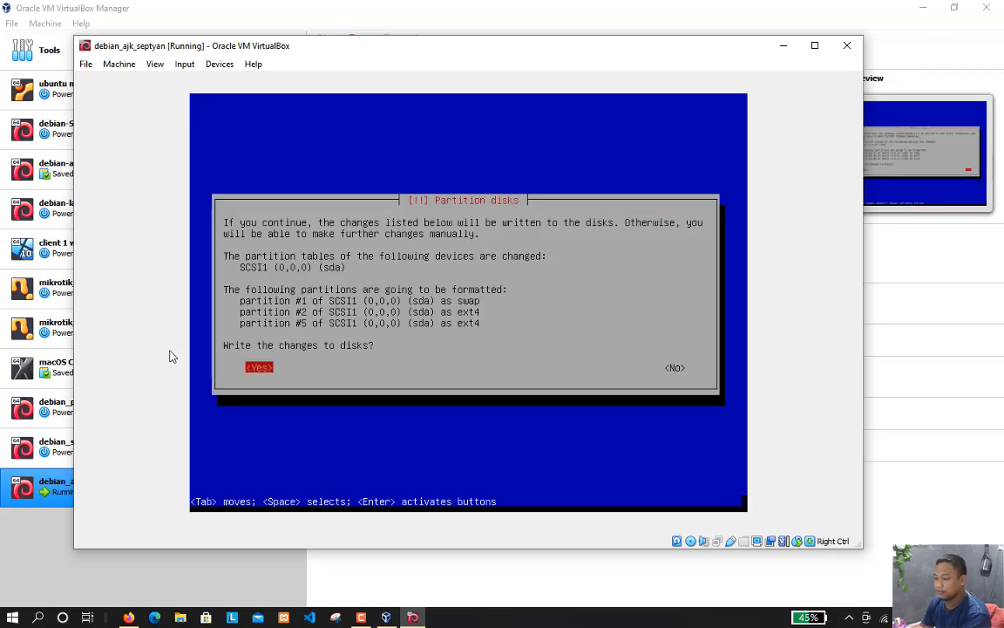
{"action": "key", "text": "Return"}
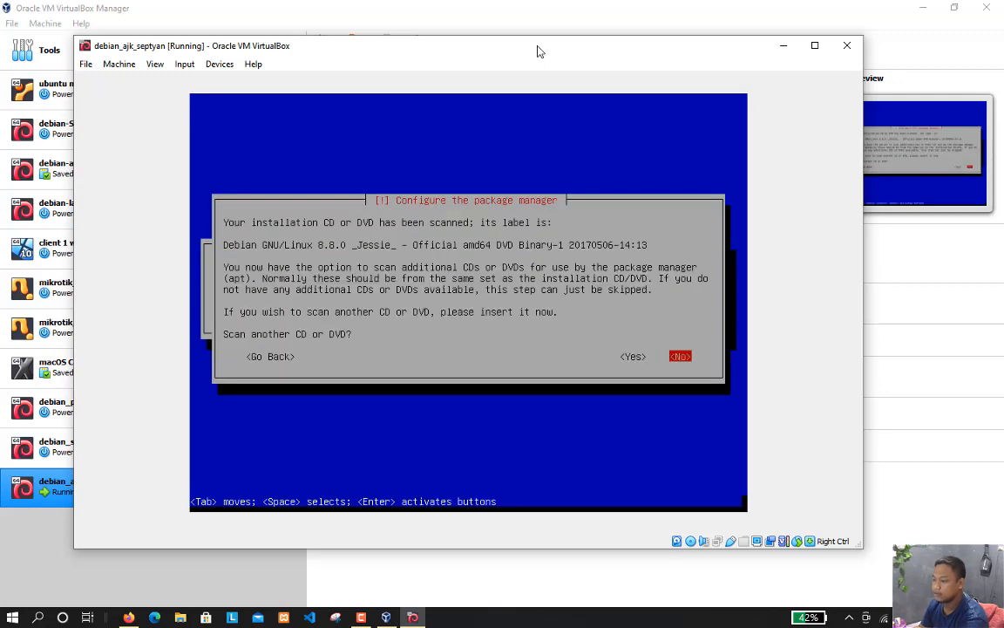
Decline both scanning another CD or DVD and using a network mirror for the package manager
{"action": "key", "text": "Left"}
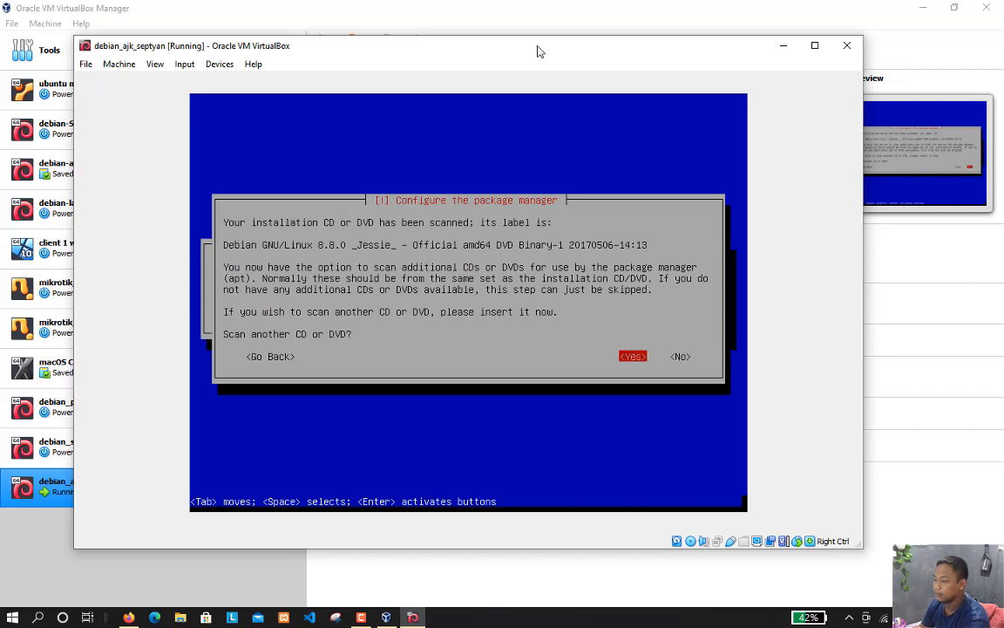
{"action": "key", "text": "Right"}
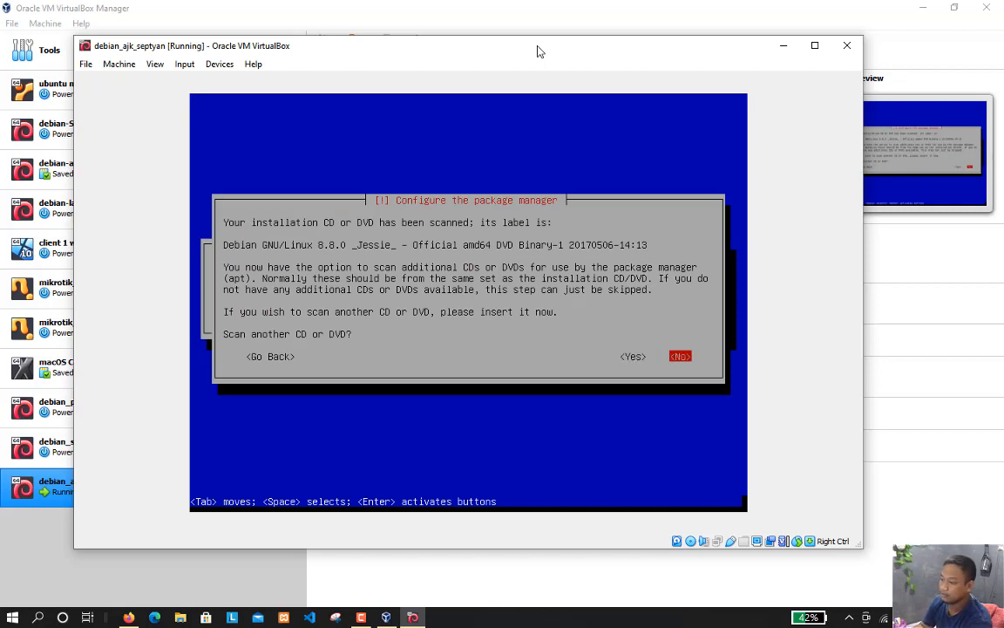
{"action": "key", "text": "Return"}
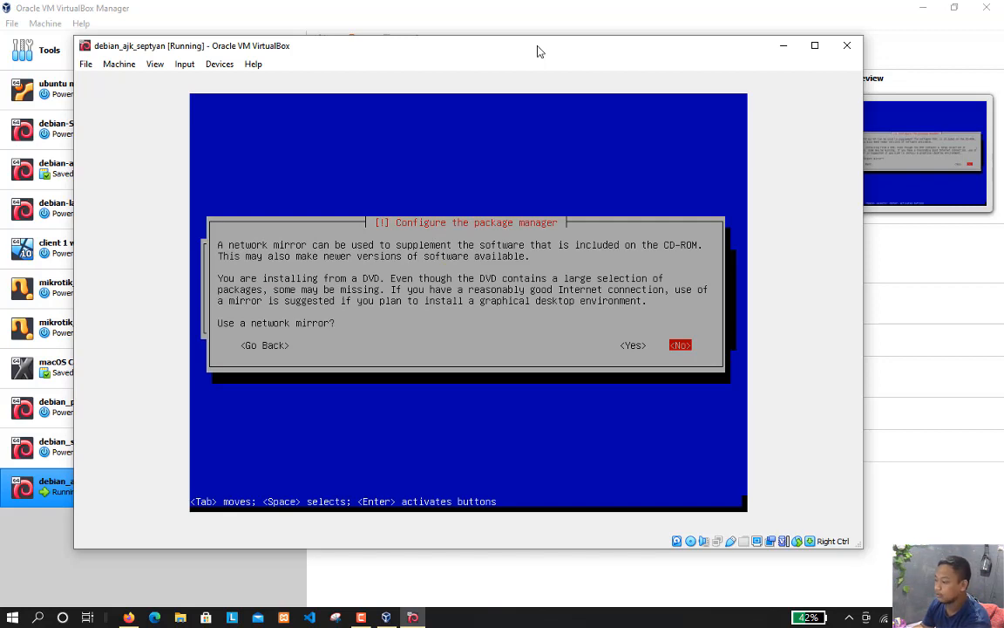
{"action": "key", "text": "Left"}
{"action": "key", "text": "Right"}
{"action": "key", "text": "Return"}
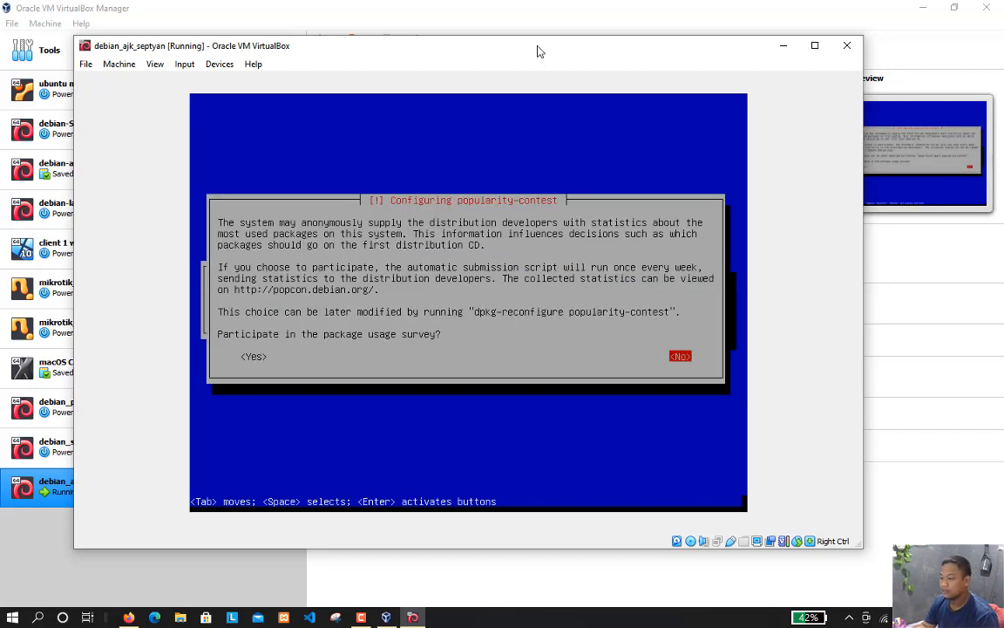
Decline participation in the package usage survey
{"action": "key", "text": "Tab"}
{"action": "key", "text": "Tab"}
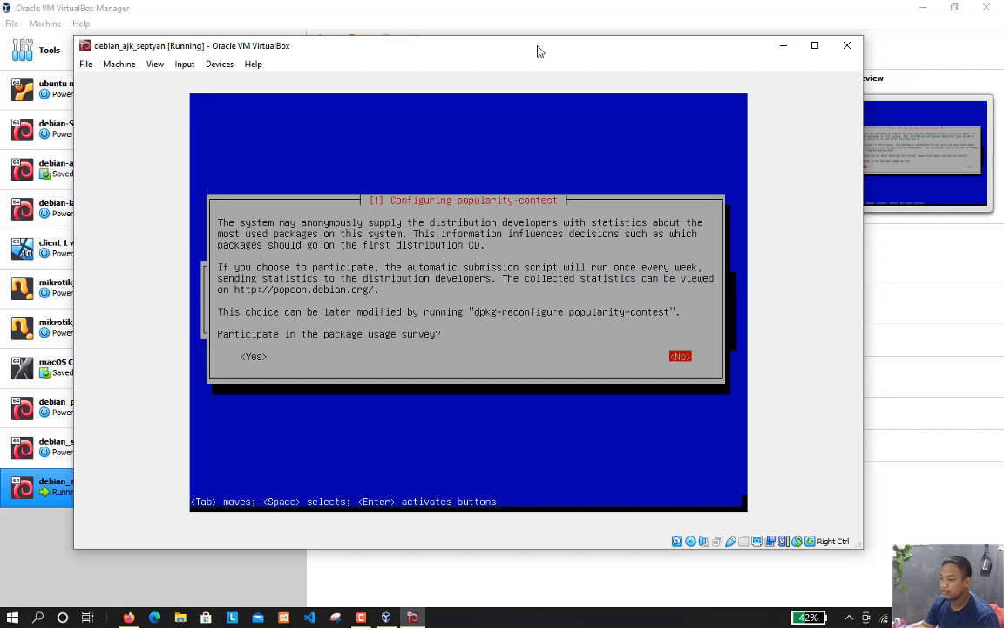
{"action": "key", "text": "Tab"}
{"action": "key", "text": "Tab"}
{"action": "key", "text": "Return"}
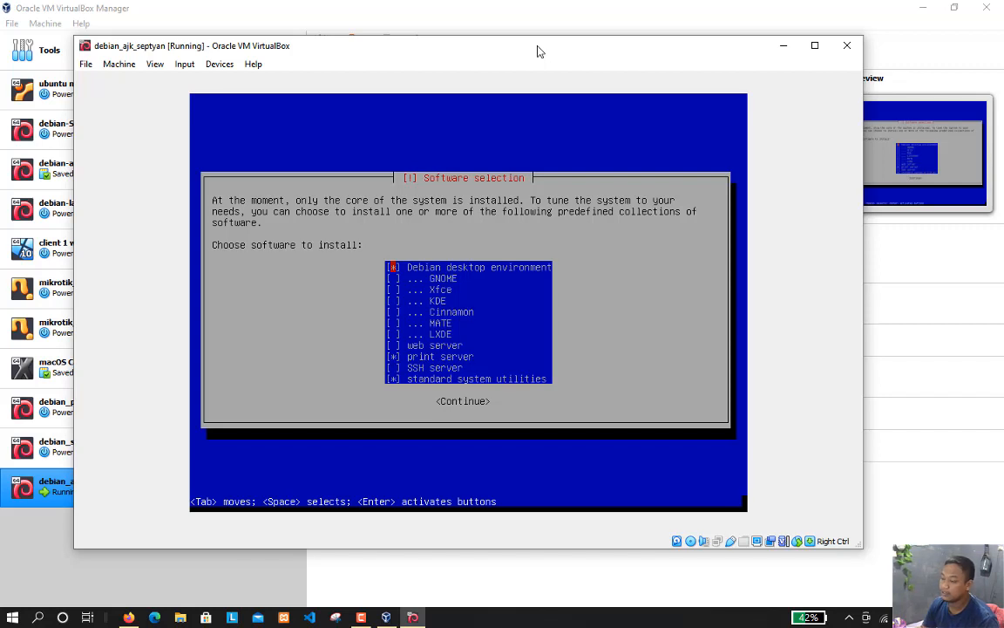
Deselect the Debian desktop environment in the software selection
{"action": "key", "text": "Down"}
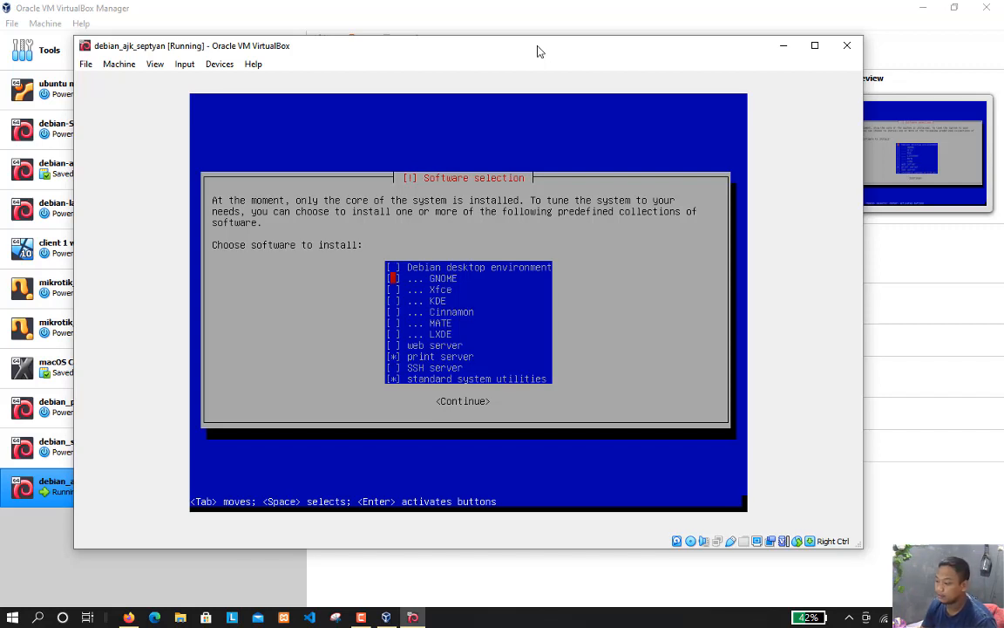
{"action": "key", "text": "Up"}
{"action": "key", "text": "Down"}
{"action": "key", "text": "Down"}
{"action": "key", "text": "Down"}
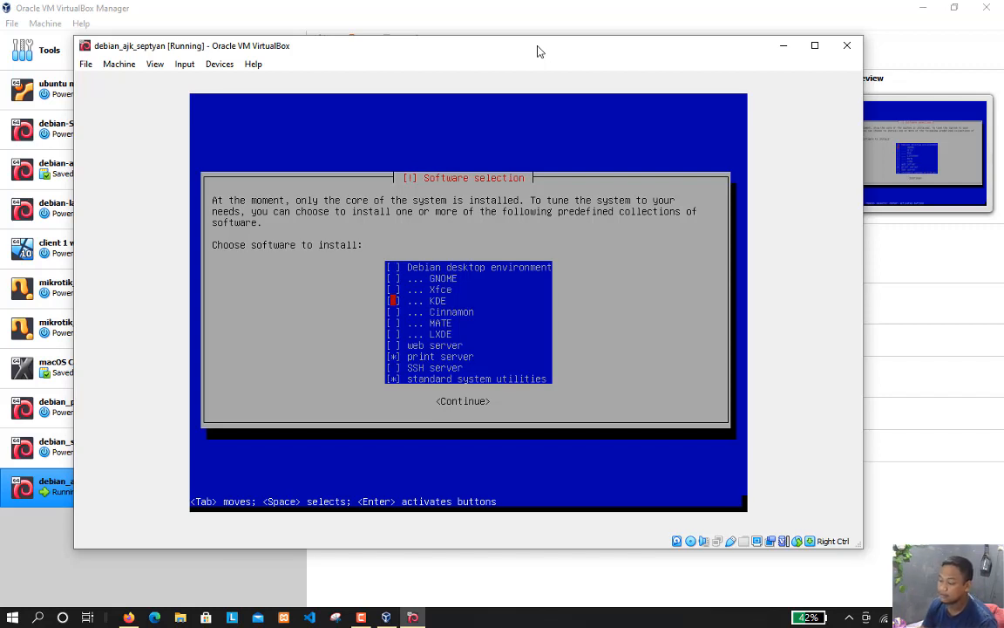
{"action": "key", "text": "Up"}
{"action": "key", "text": "Up"}
{"action": "key", "text": "Up"}
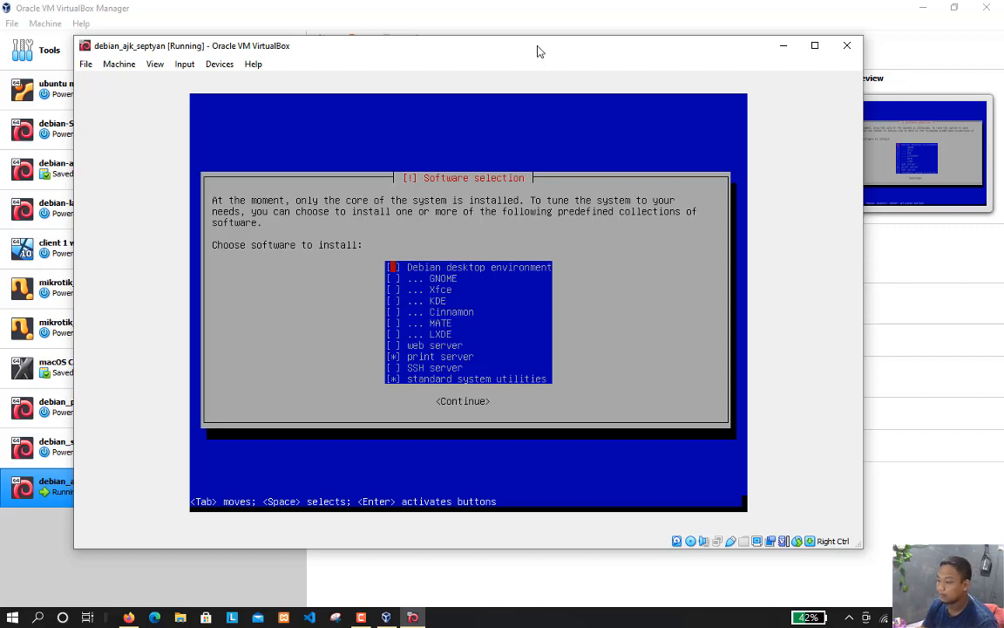
Try selecting the Debian desktop environment with GNOME, and clear both choices again
{"action": "key", "text": "Down"}
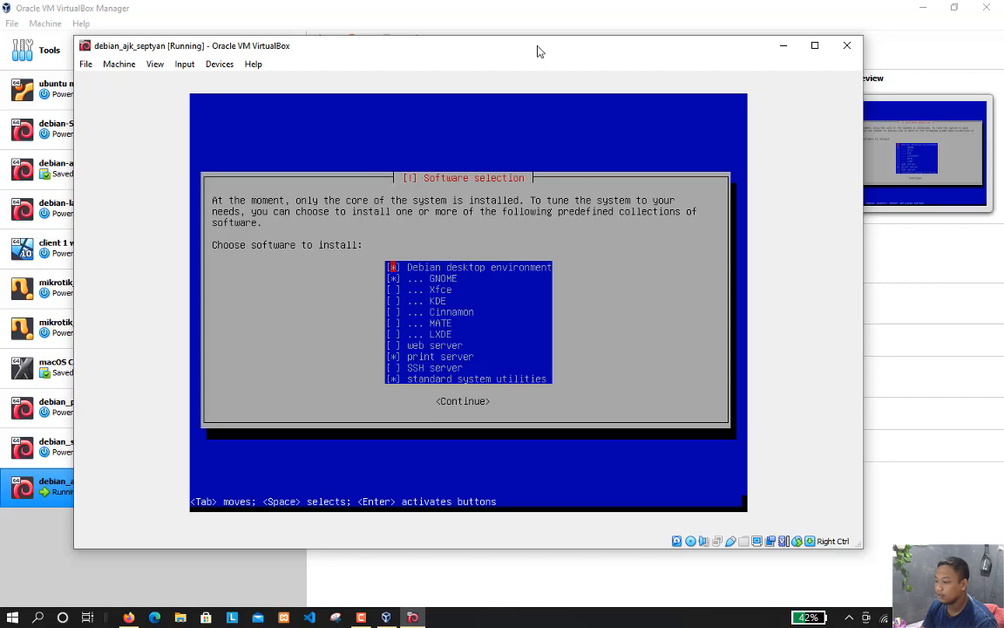
{"action": "key", "text": "Down"}
{"action": "key", "text": "space"}
{"action": "key", "text": "Down"}
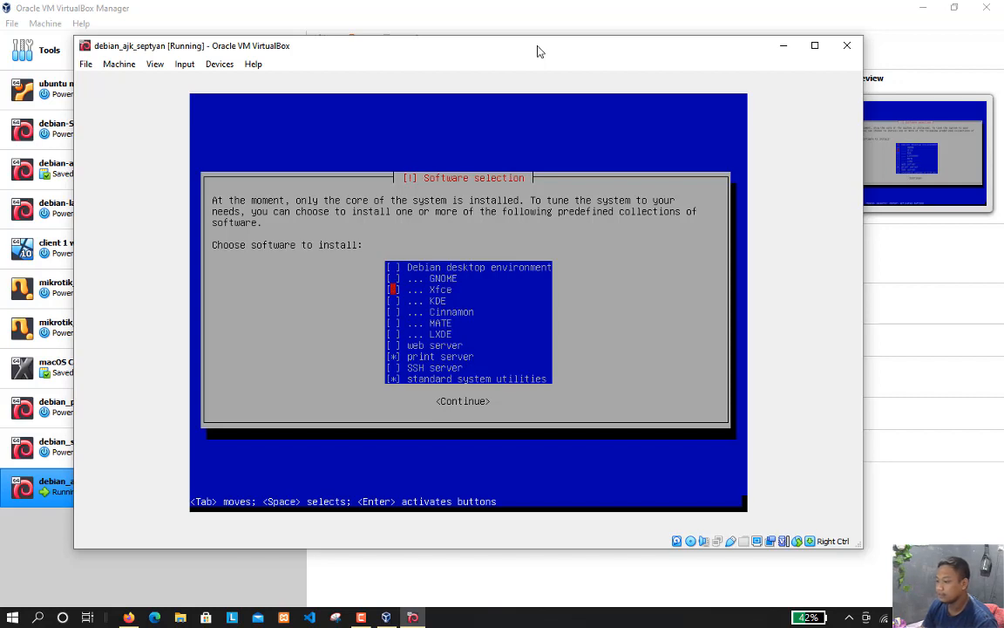
Select the web server and deselect the print server in the software list
{"action": "key", "text": "Down"}
{"action": "key", "text": "Down"}
{"action": "key", "text": "Down"}
{"action": "key", "text": "Up"}
{"action": "key", "text": "Up"}
{"action": "key", "text": "Up"}
{"action": "key", "text": "Up"}
{"action": "key", "text": "Up"}
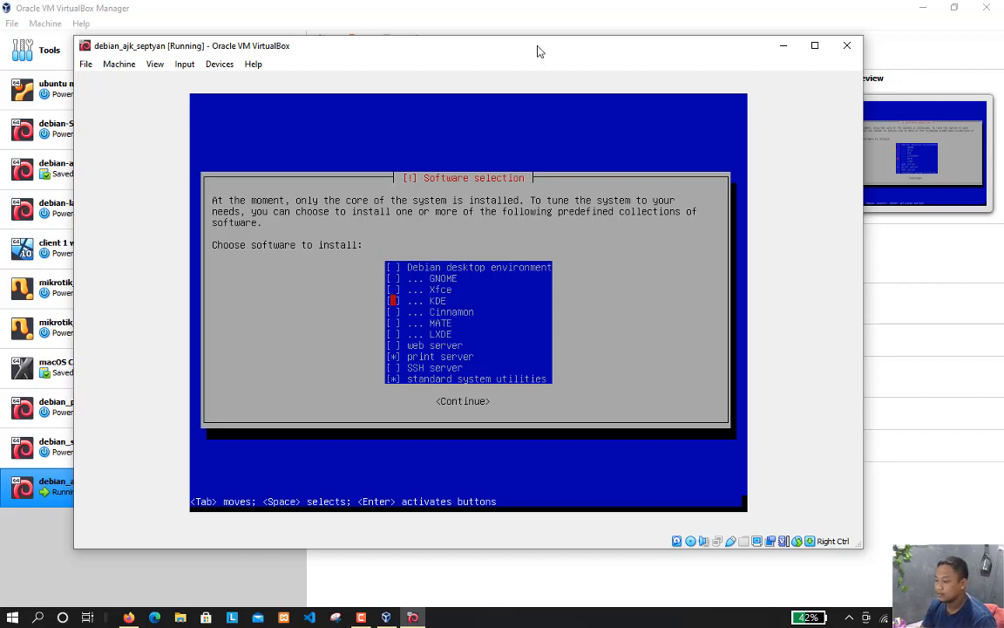
{"action": "key", "text": "Down"}
{"action": "key", "text": "Down"}
{"action": "key", "text": "Down"}
{"action": "key", "text": "Down"}
{"action": "key", "text": "Down"}
{"action": "key", "text": "Down"}
{"action": "key", "text": "Down"}
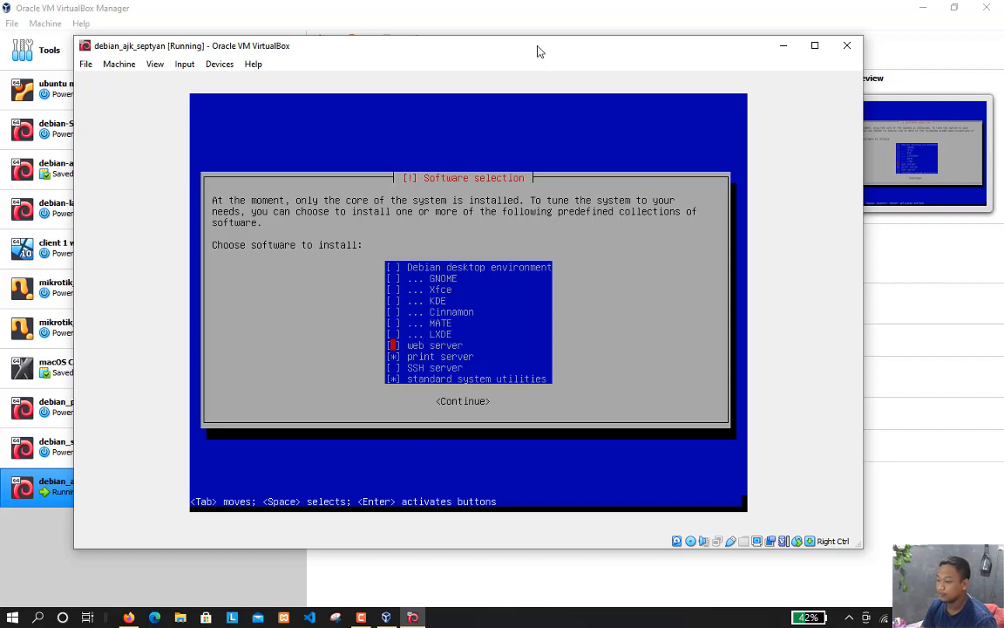
{"action": "key", "text": "space"}
{"action": "key", "text": "Down"}
{"action": "key", "text": "space"}
Confirm the software selection with only web server and standard system utilities chosen, and start installing them
{"action": "key", "text": "Down"}
{"action": "key", "text": "Down"}
{"action": "key", "text": "Up"}
{"action": "key", "text": "Up"}
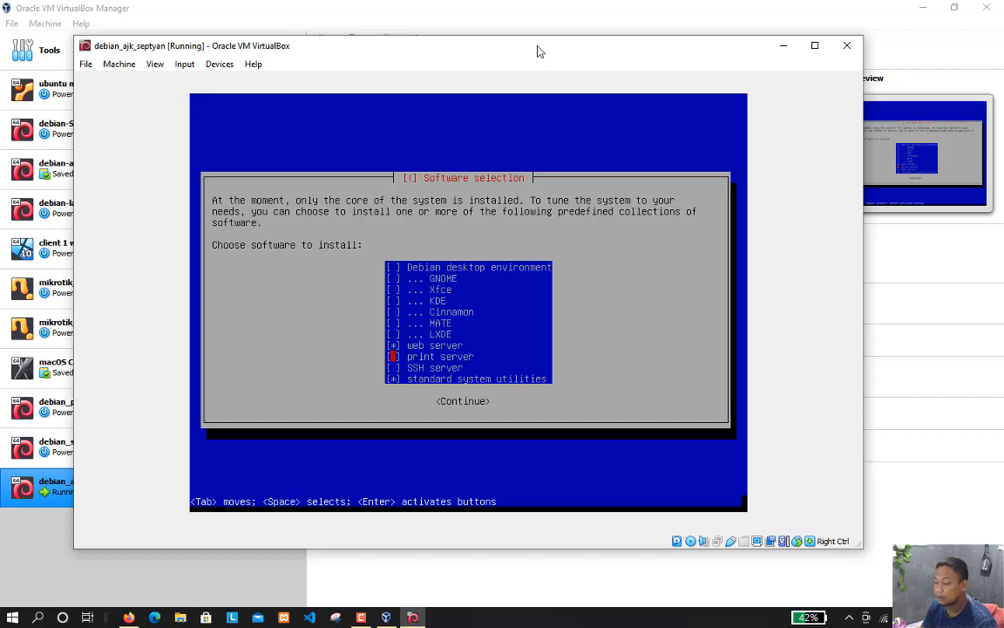
{"action": "key", "text": "Up"}
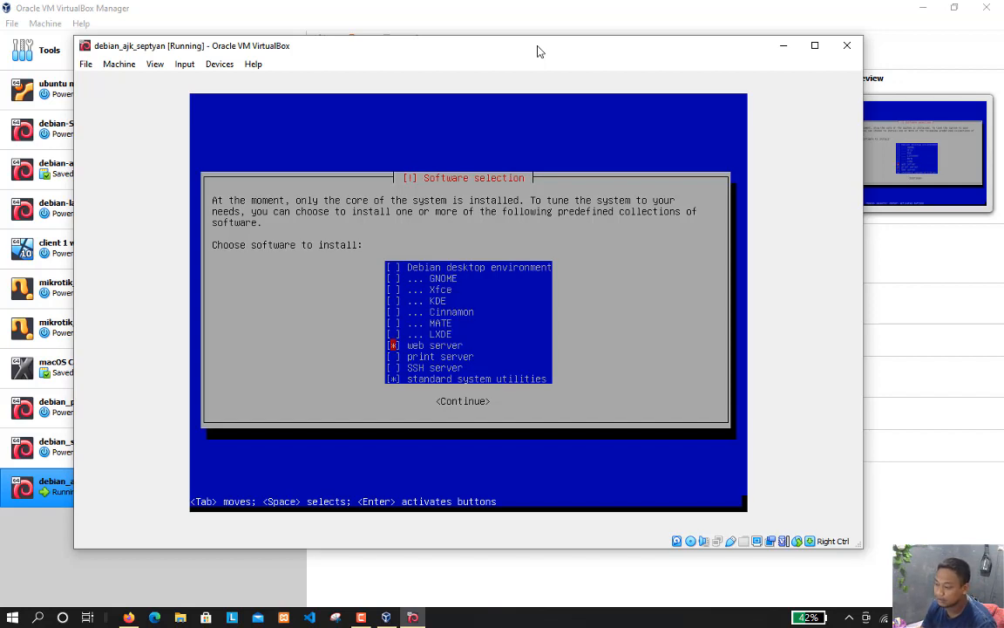
{"action": "key", "text": "Down"}
{"action": "key", "text": "Down"}
{"action": "key", "text": "Down"}
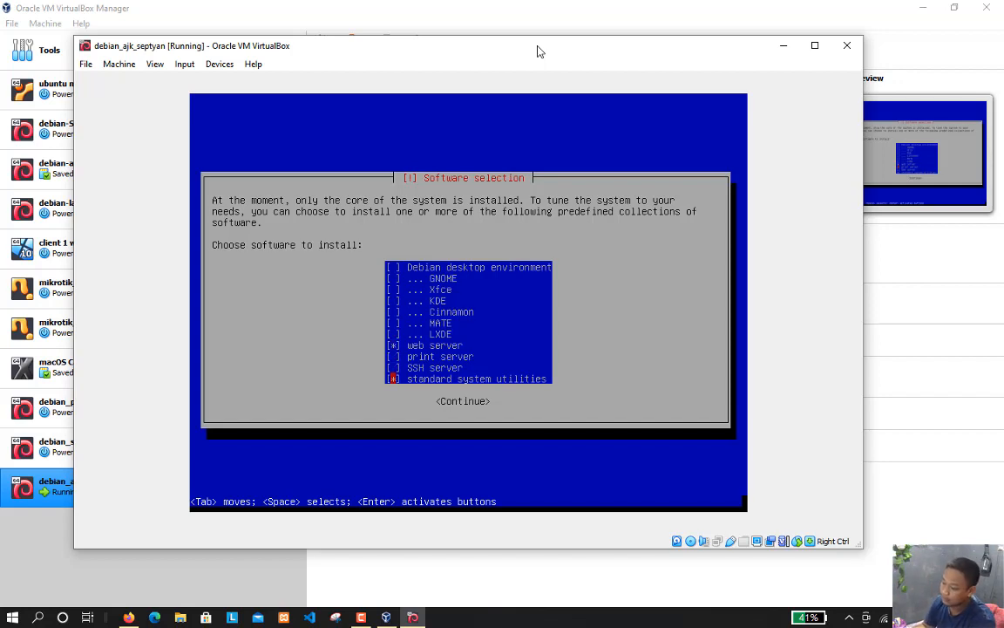
{"action": "key", "text": "Return"}
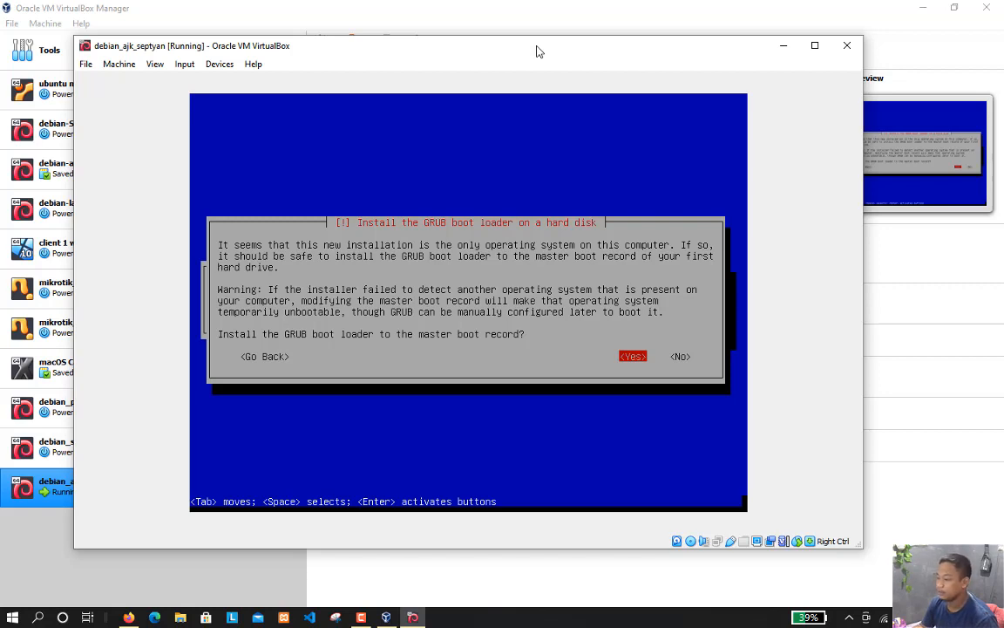
Install the GRUB boot loader to the master boot record on /dev/sda, and finish the installation by rebooting
{"action": "key", "text": "Return"}
{"action": "key", "text": "Down"}
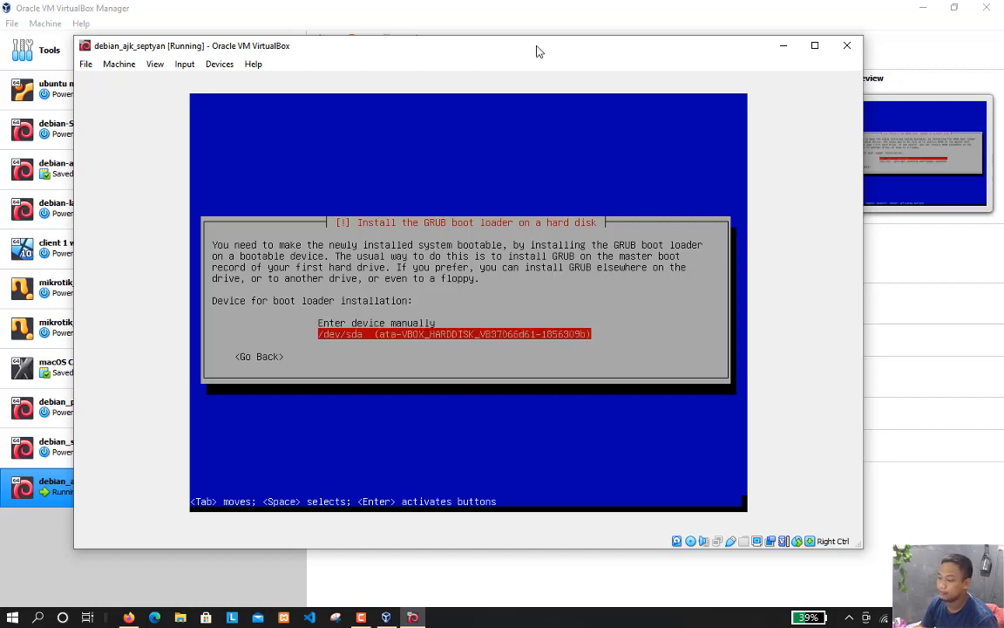
{"action": "key", "text": "Return"}
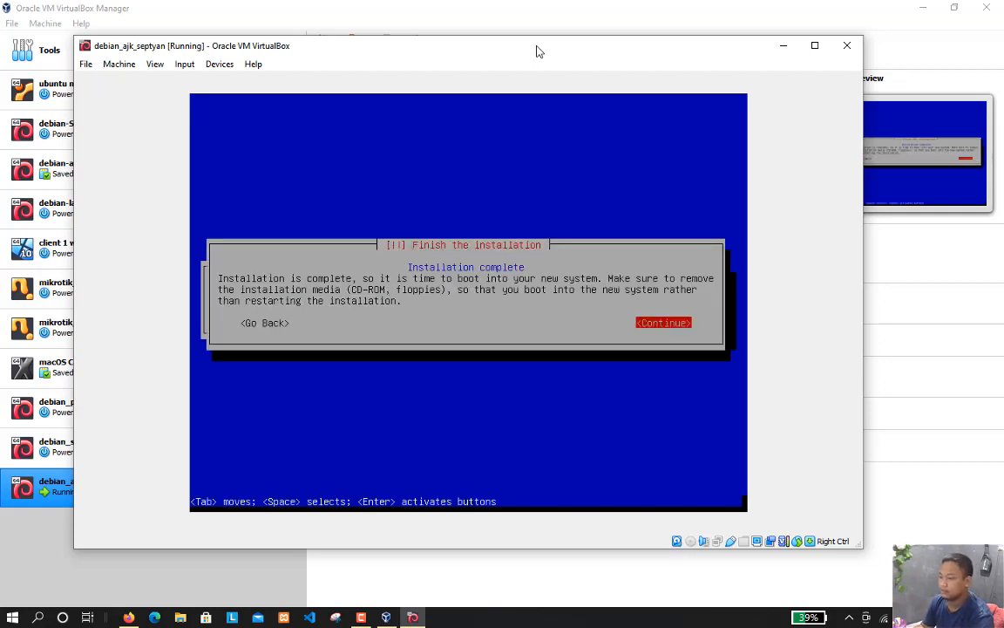
{"action": "key", "text": "Return"}
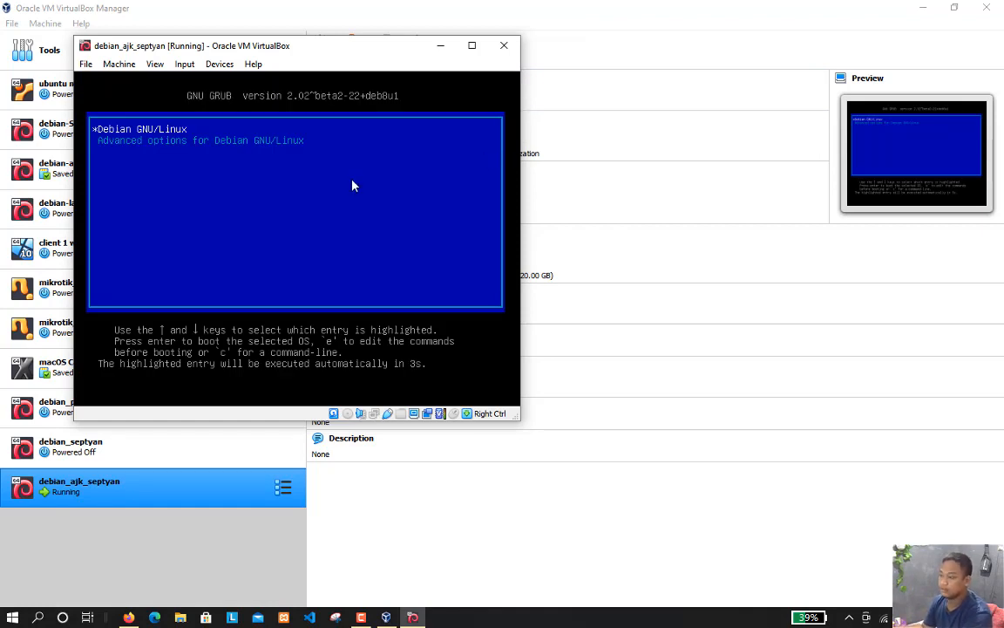
Enlarge the virtual machine window and dismiss the mouse pointer integration notice
{"action": "left_click_drag", "start_coordinate": [519, 418], "coordinate": [895, 587]}
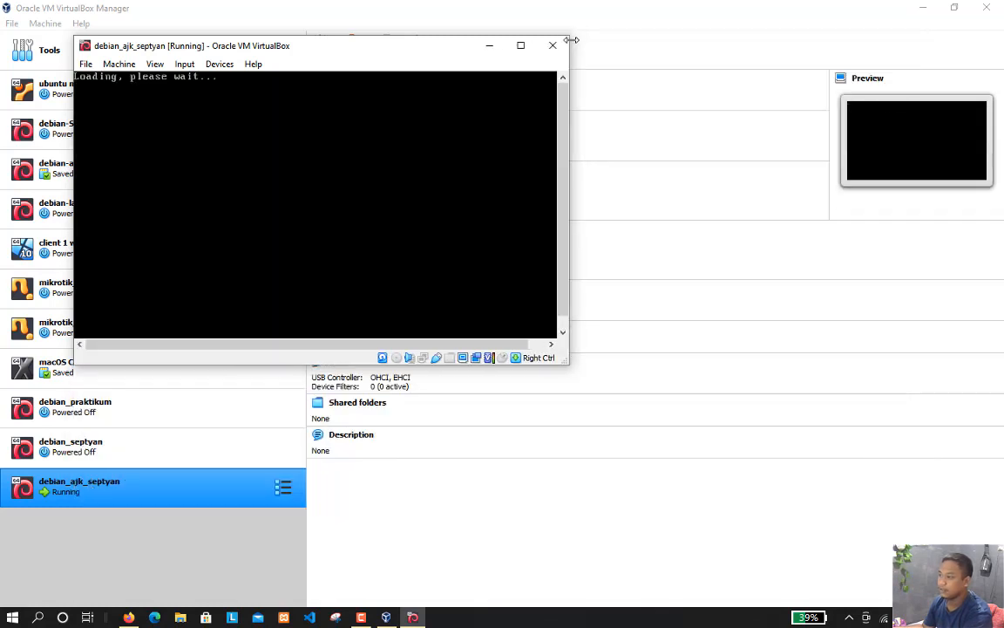
{"action": "left_click_drag", "start_coordinate": [566, 363], "coordinate": [844, 471]}
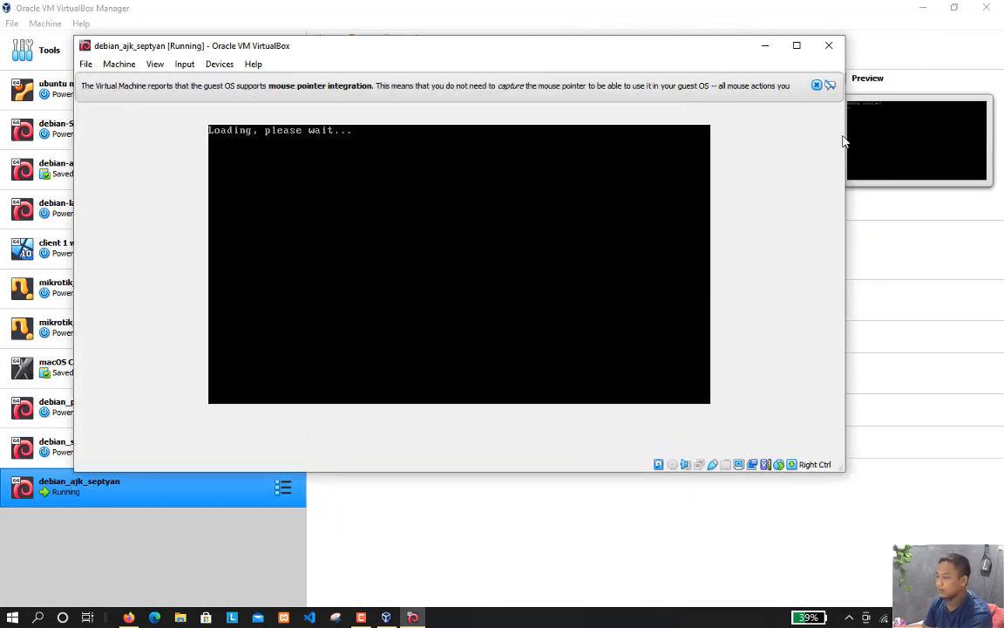
{"action": "left_click", "coordinate": [829, 86]}
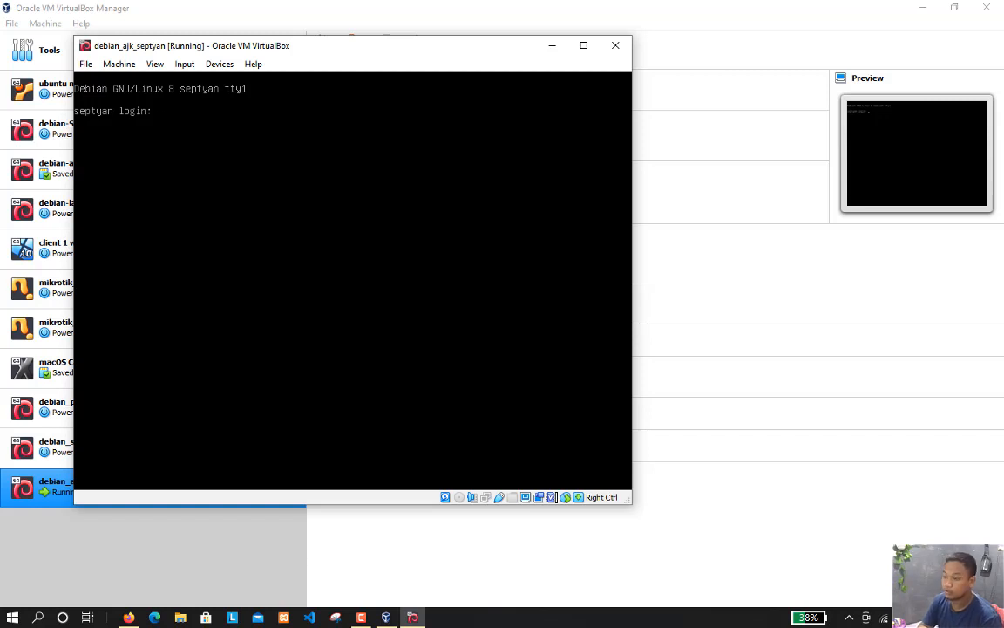
Log in to the new system as root with the root password, and log out again
{"action": "type", "text": "oot"}
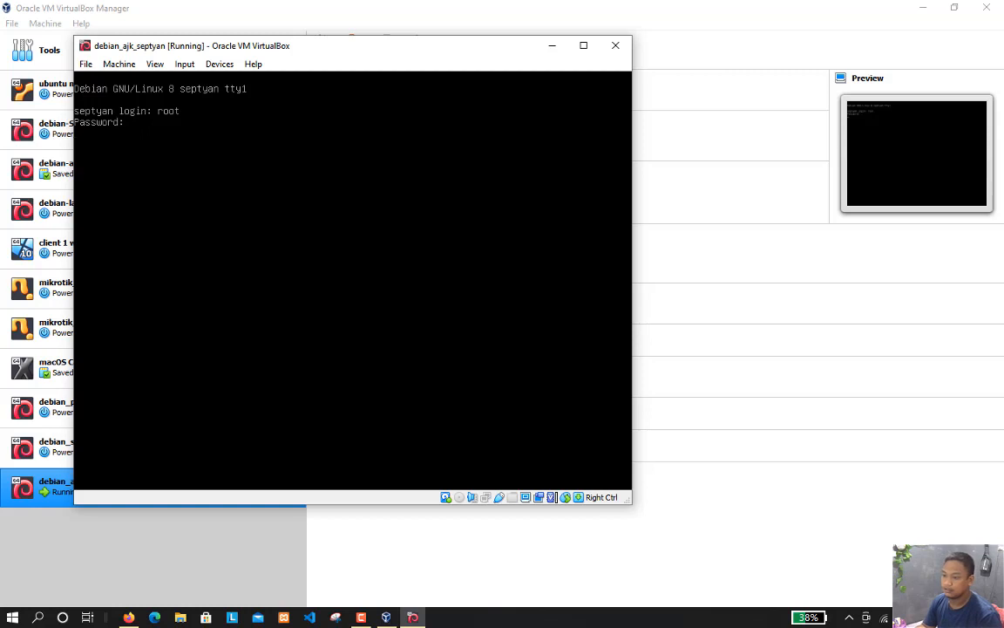
{"action": "key", "text": "Return"}
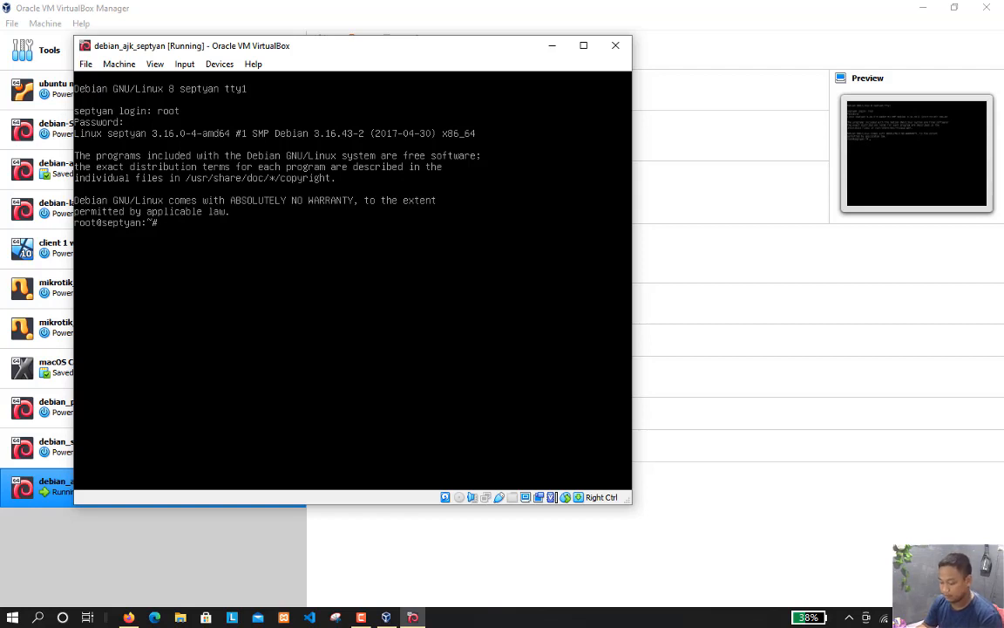
{"action": "type", "text": "log"}
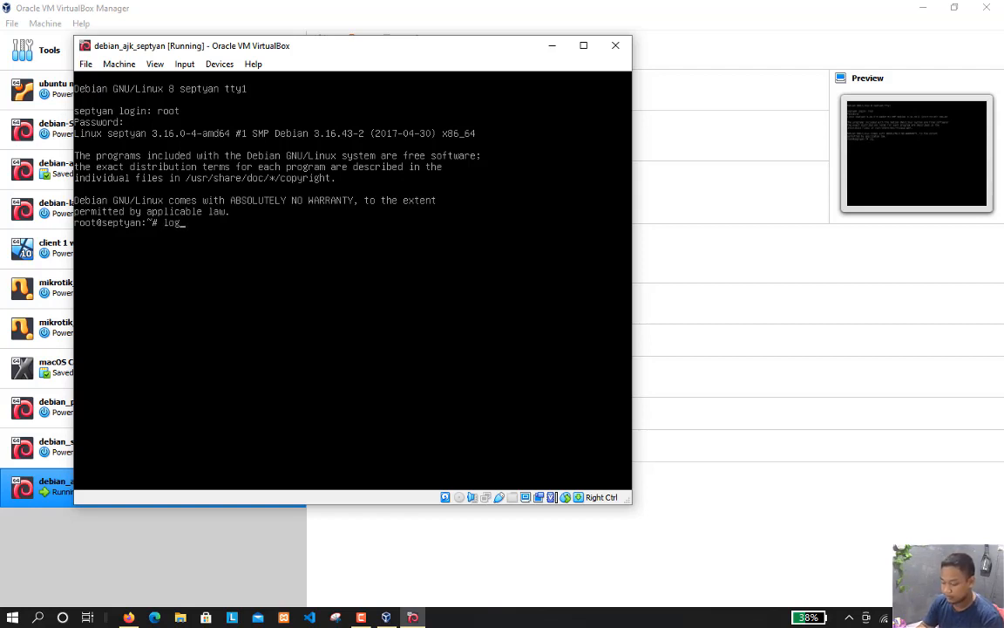
{"action": "type", "text": "out"}
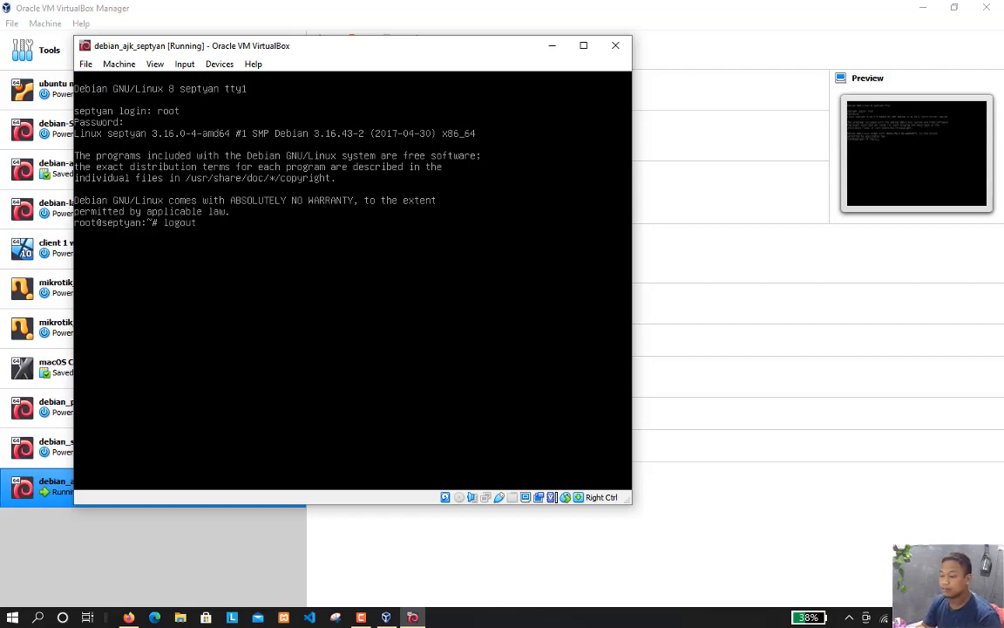
{"action": "key", "text": "Return"}
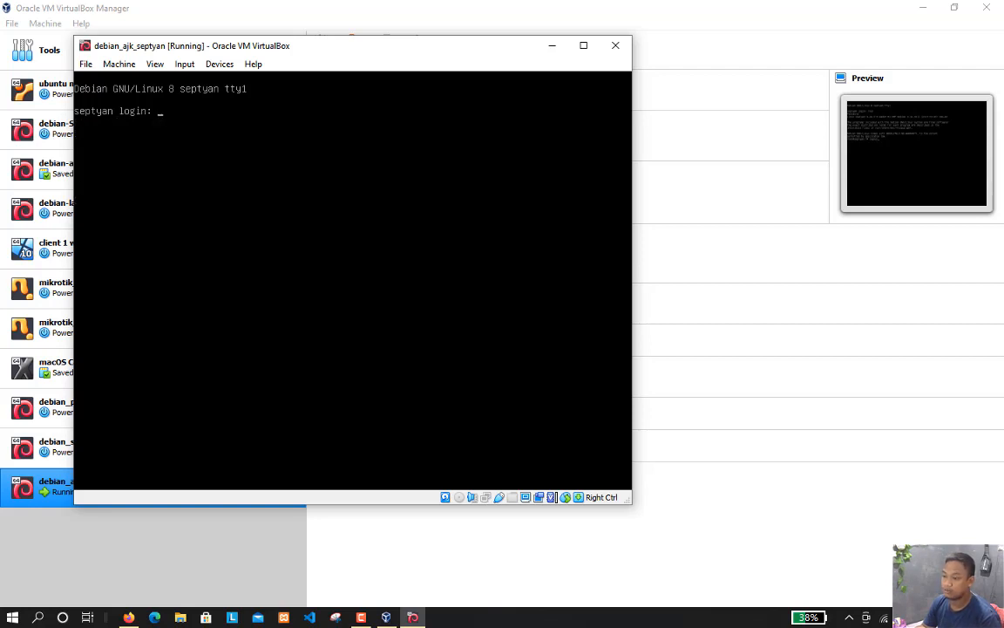
Log in with the regular user's username and account password, and log out again
{"action": "type", "text": "septyan"}
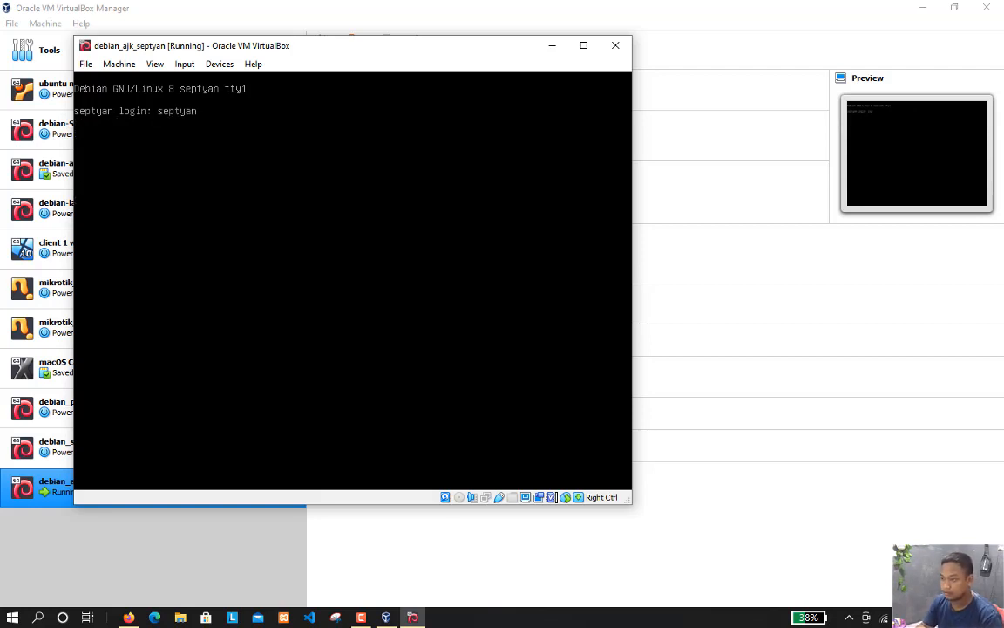
{"action": "type", "text": "7"}
{"action": "key", "text": "Return"}
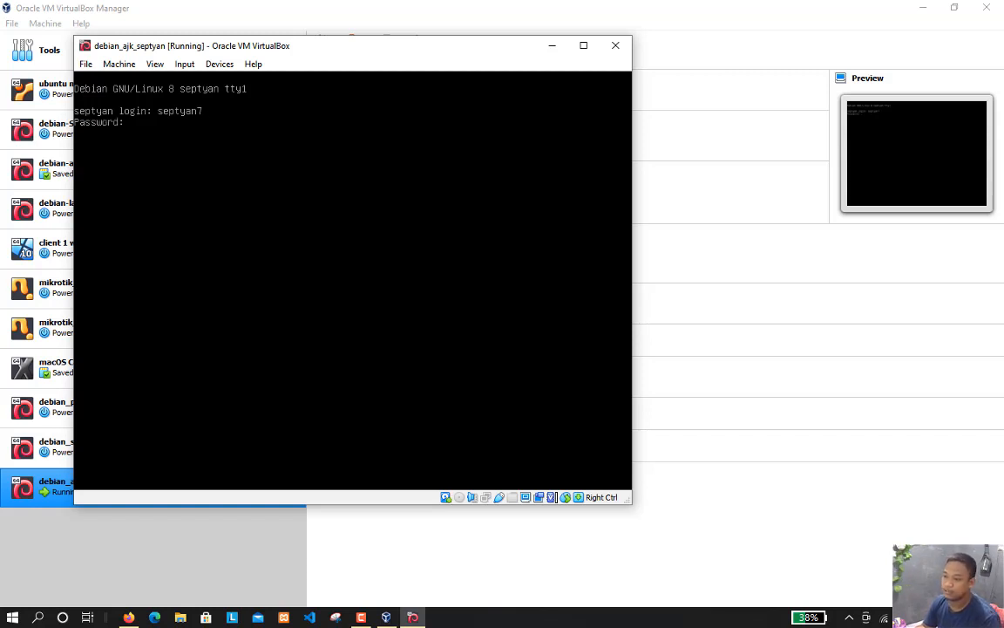
{"action": "key", "text": "Return"}
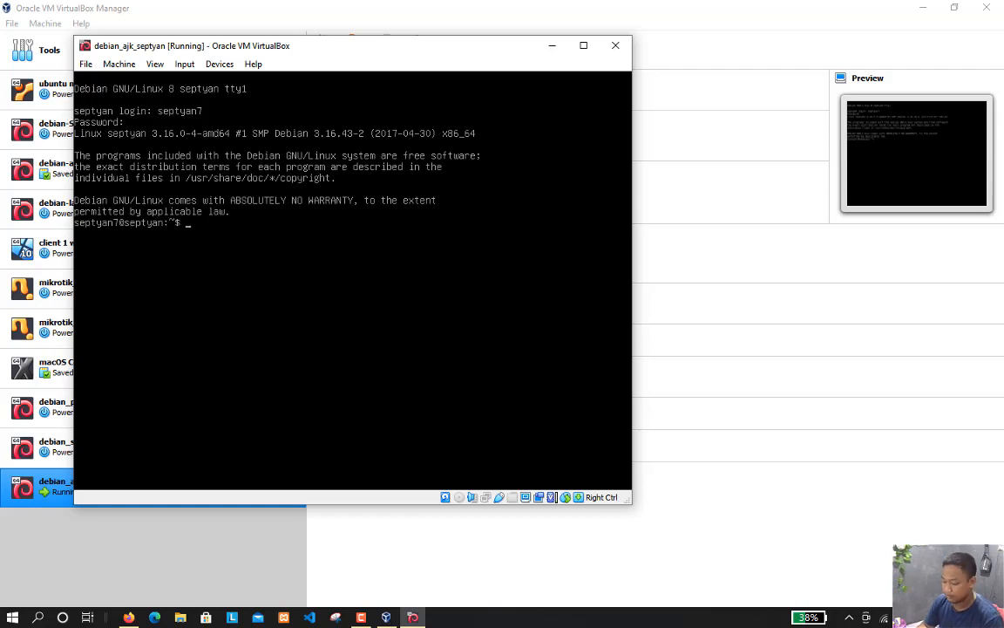
{"action": "type", "text": "logout"}
{"action": "key", "text": "Return"}
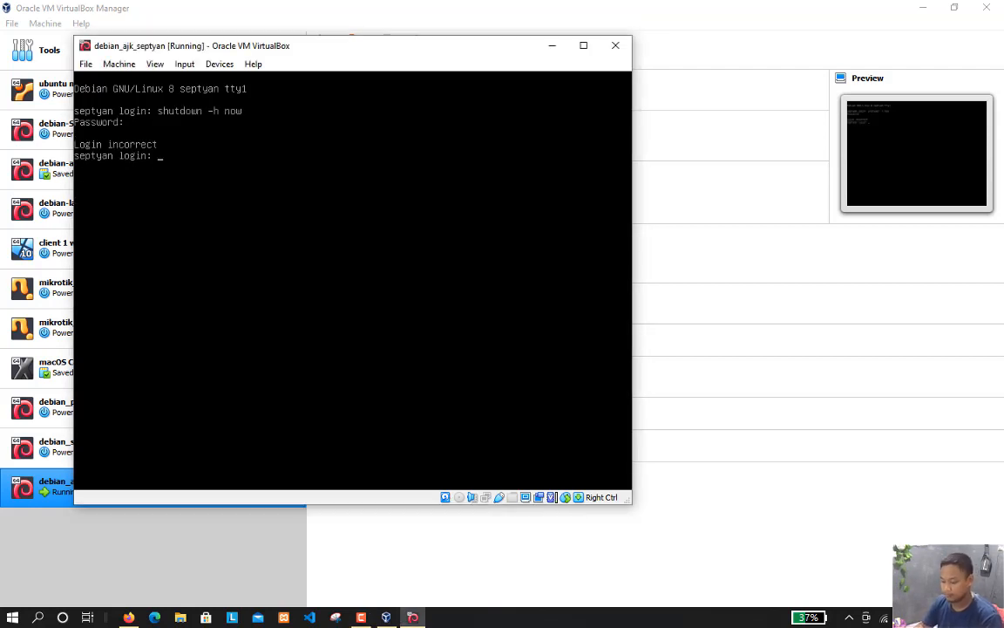
Log back in as root, entering the root password
{"action": "type", "text": "root"}
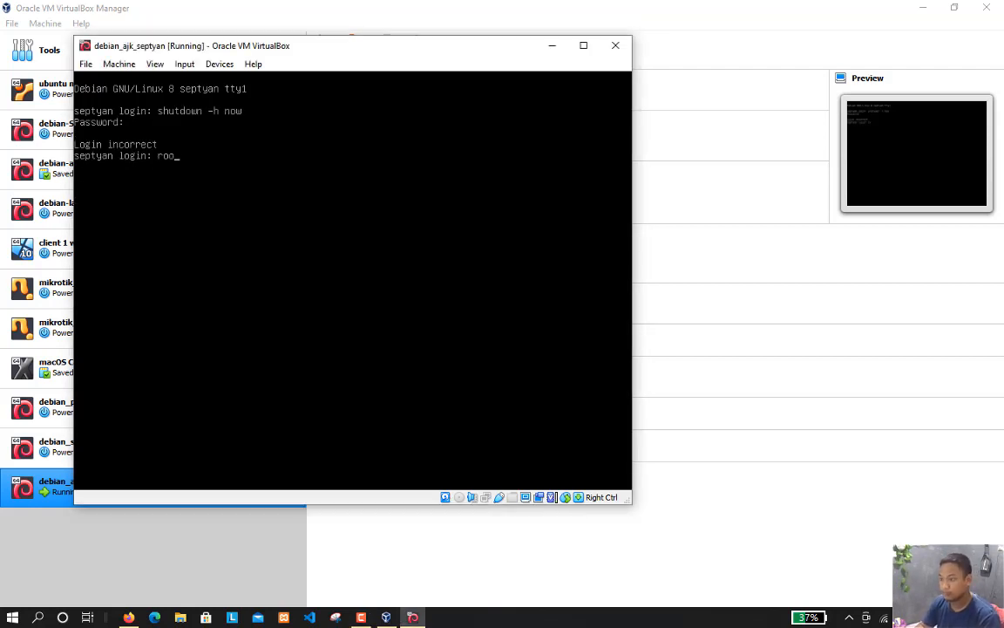
{"action": "key", "text": "Return"}
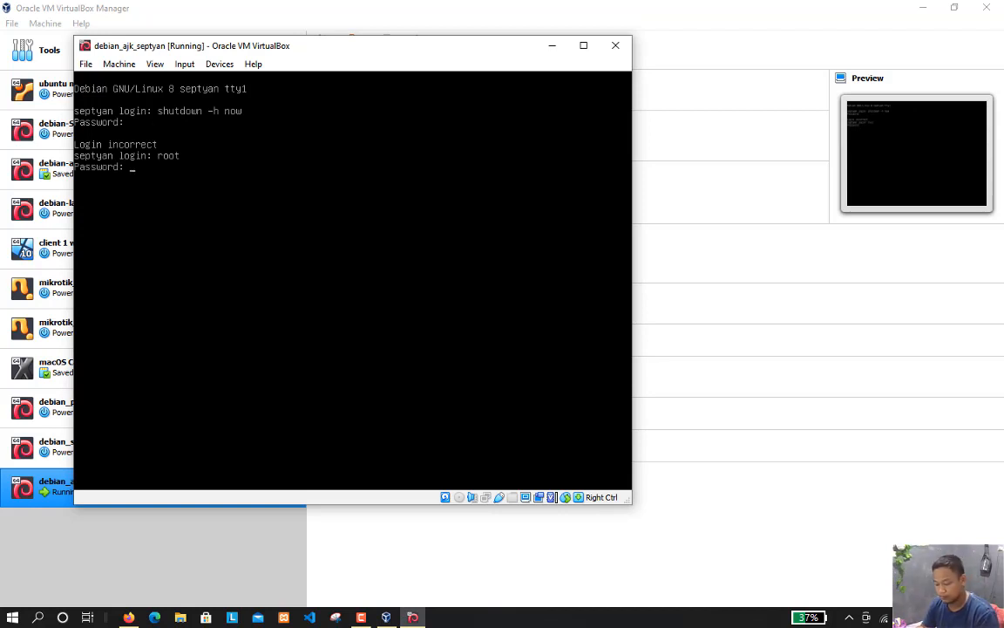
{"action": "key", "text": "Return"}
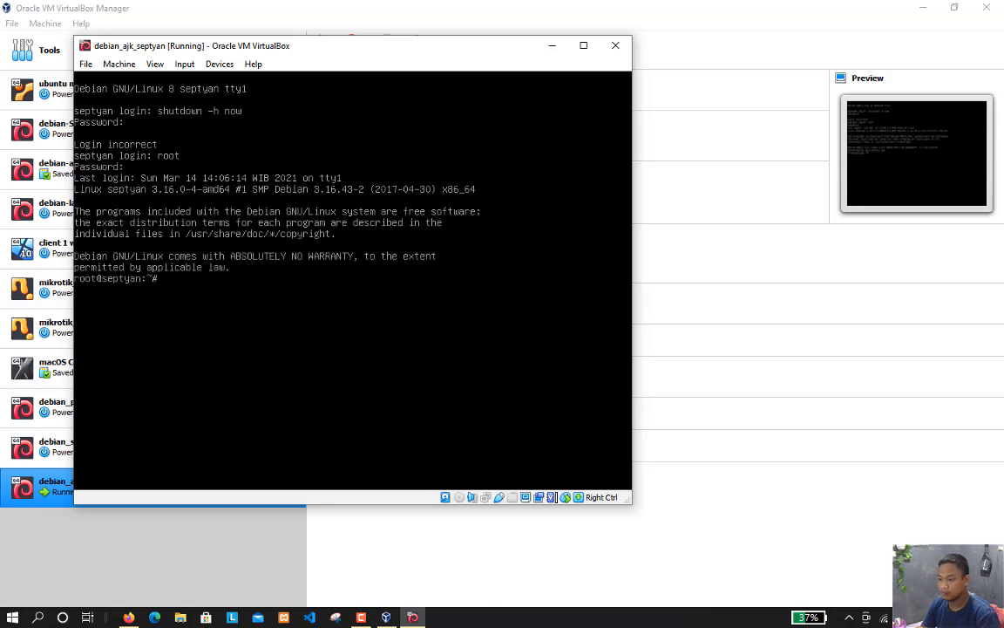
Discard the partly entered command and clear the terminal screen
{"action": "type", "text": "shut"}
{"action": "key", "text": "BackSpace"}
{"action": "key", "text": "BackSpace"}
{"action": "key", "text": "BackSpace"}
{"action": "key", "text": "BackSpace"}
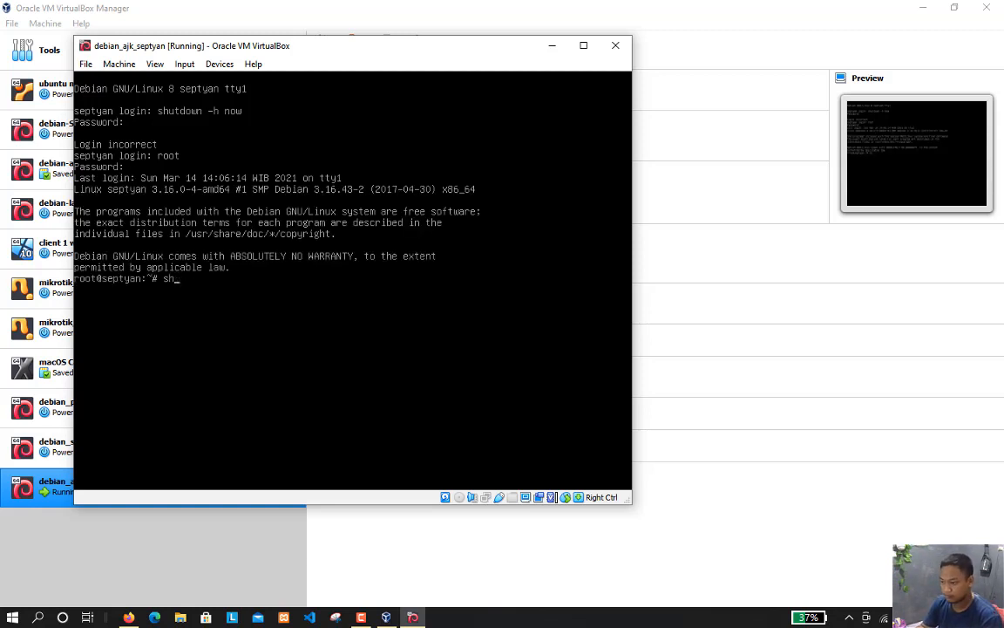
{"action": "type", "text": "clear"}
{"action": "key", "text": "Return"}
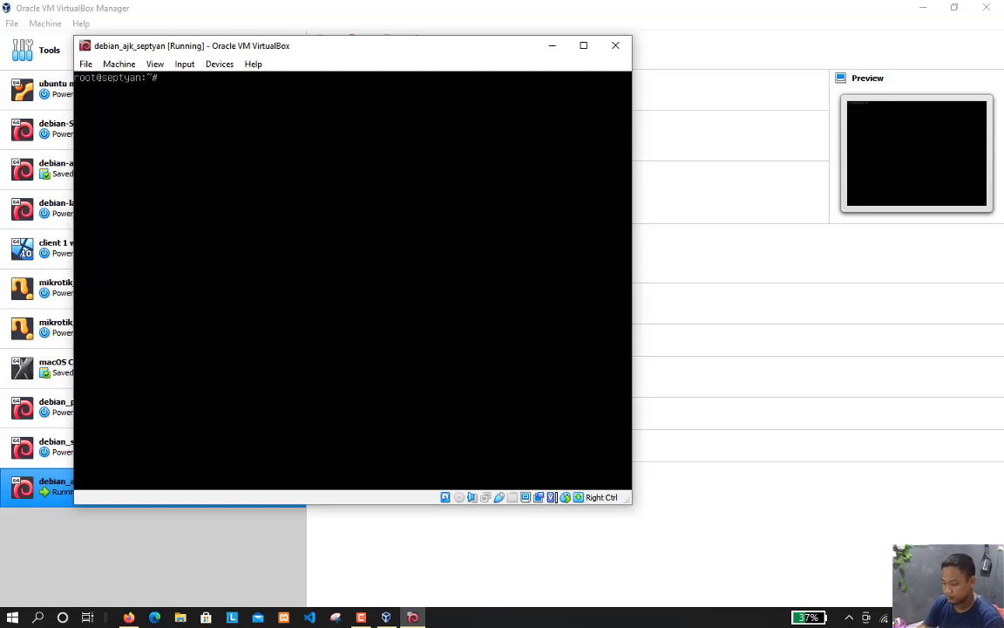
Shut down the Debian machine immediately with shutdown -h now
{"action": "type", "text": "shutdwo"}
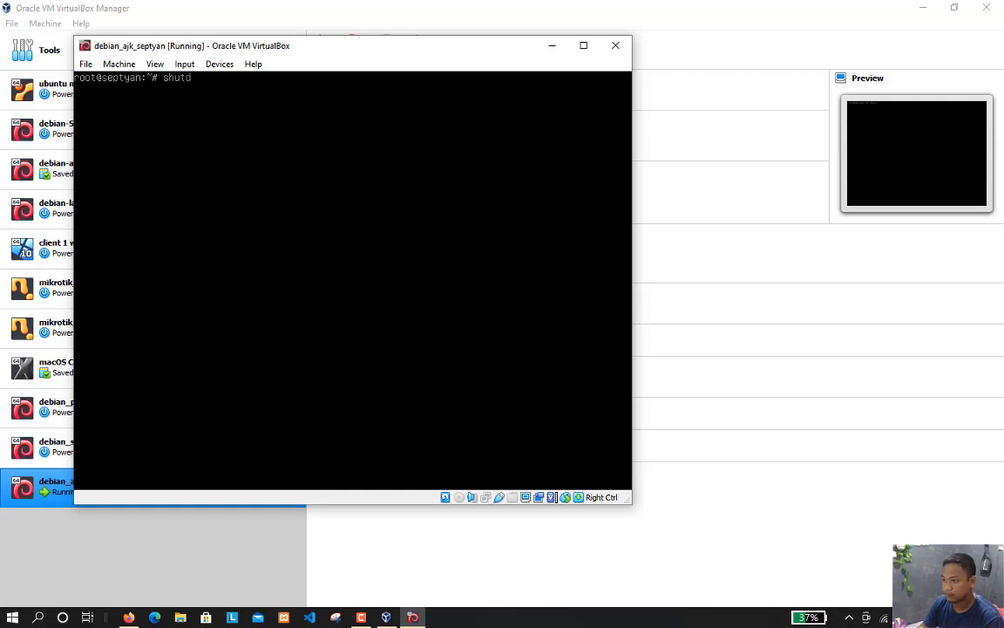
{"action": "key", "text": "BackSpace"}
{"action": "key", "text": "BackSpace"}
{"action": "key", "text": "BackSpace"}
{"action": "type", "text": "down -h now"}
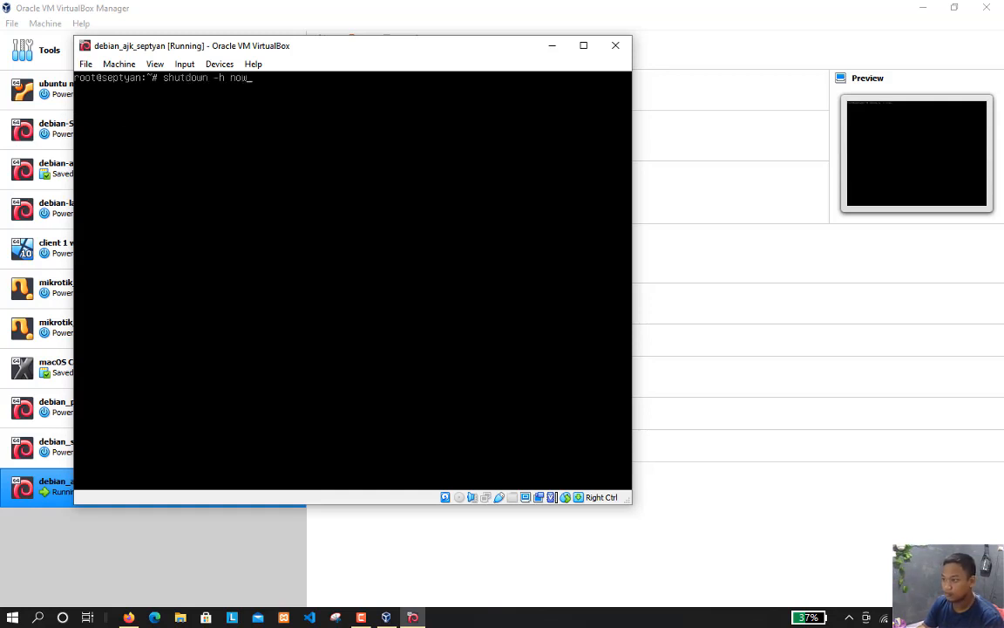
{"action": "key", "text": "Return"}
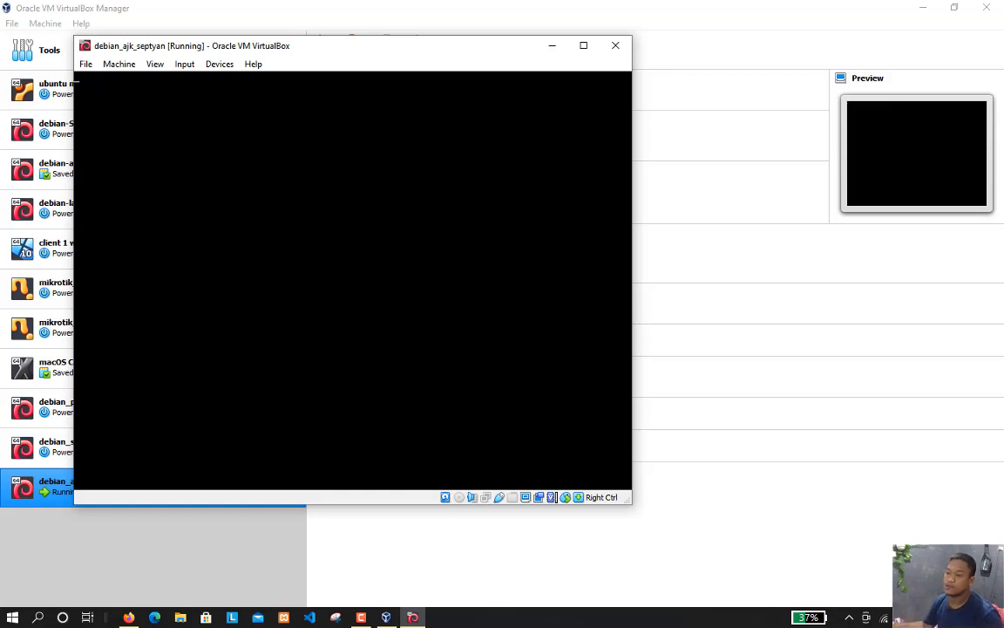